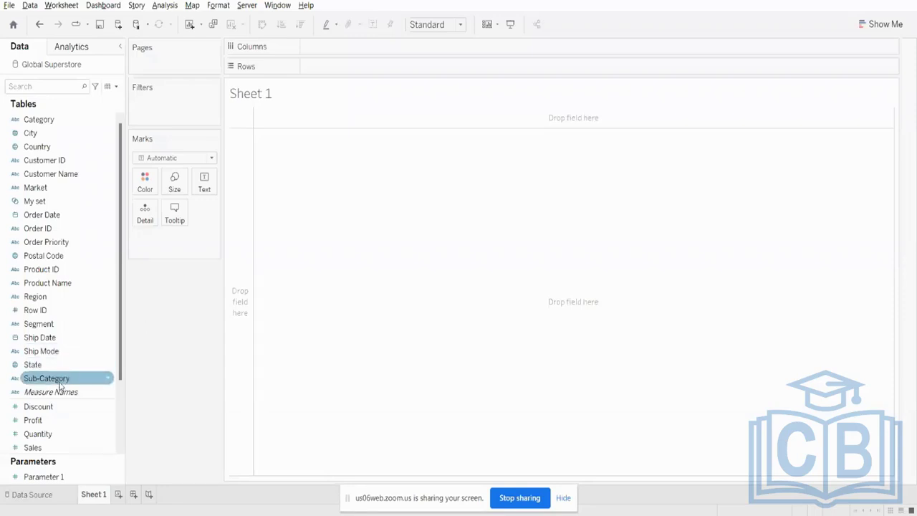
right_click(60, 161)
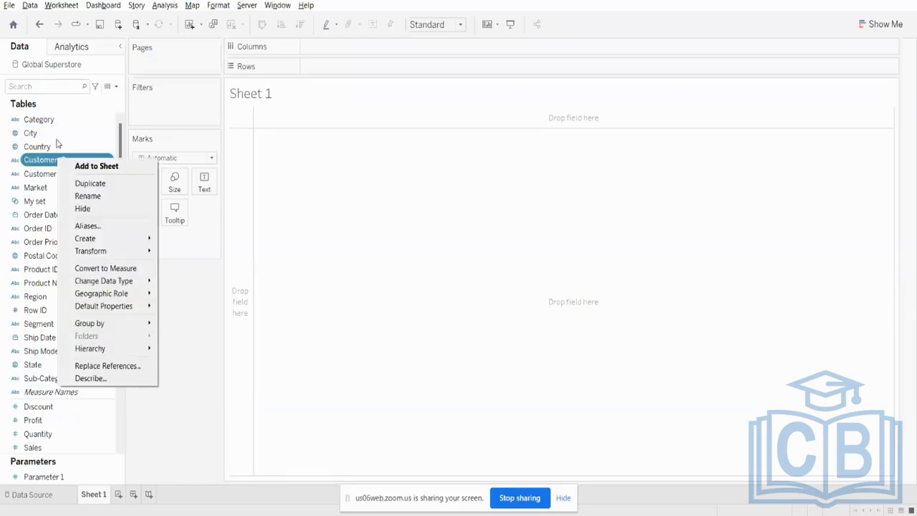
right_click(39, 167)
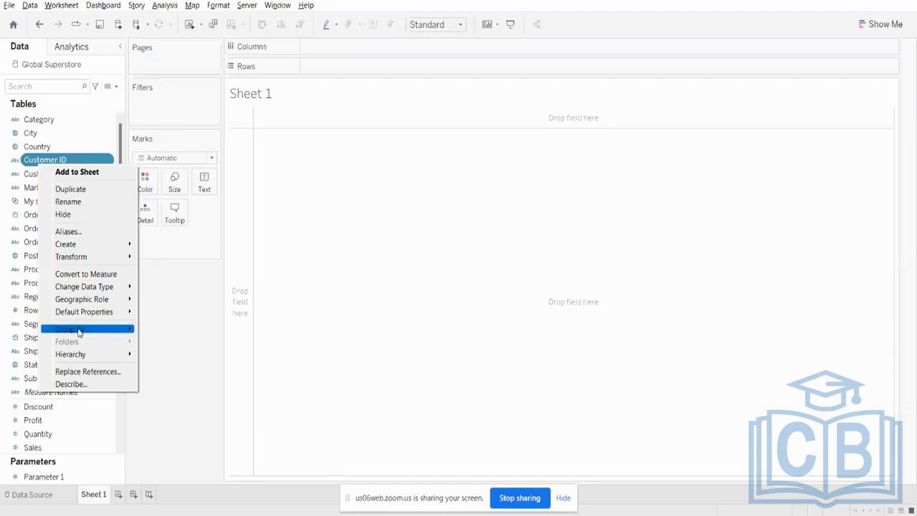
mouse_move(87, 352)
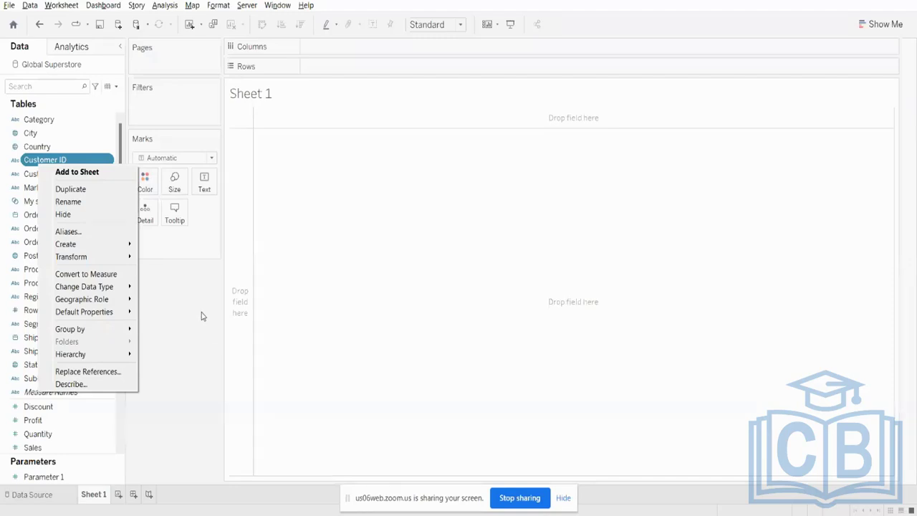
left_click(185, 322)
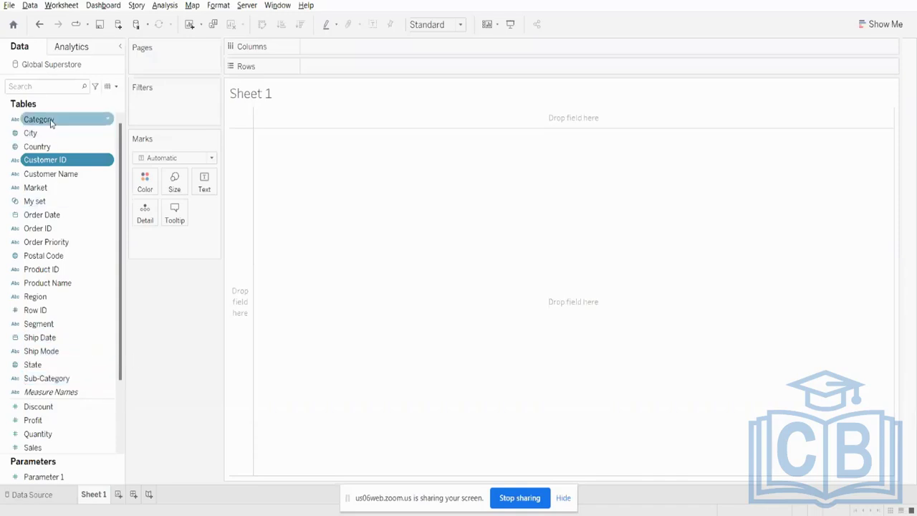
- Combine the Sub-Category field with the Category field to start a new hierarchy
left_click(63, 380)
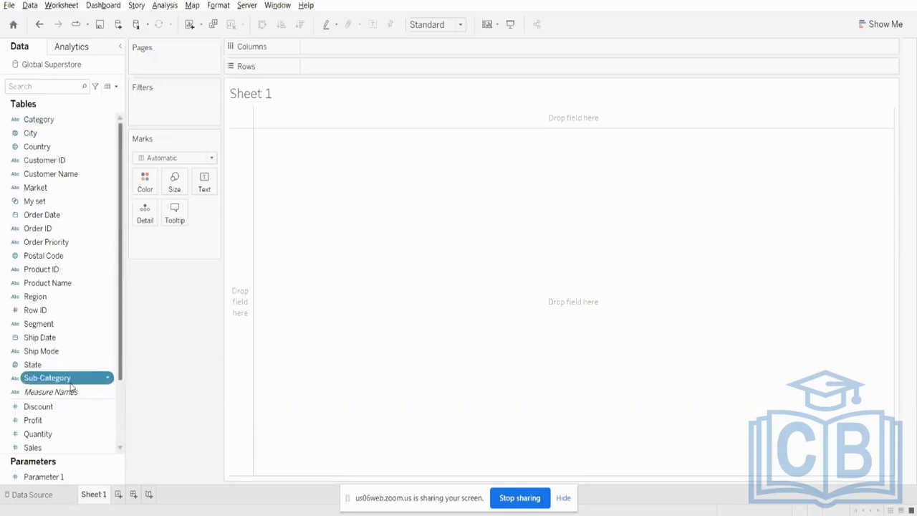
left_click(27, 120)
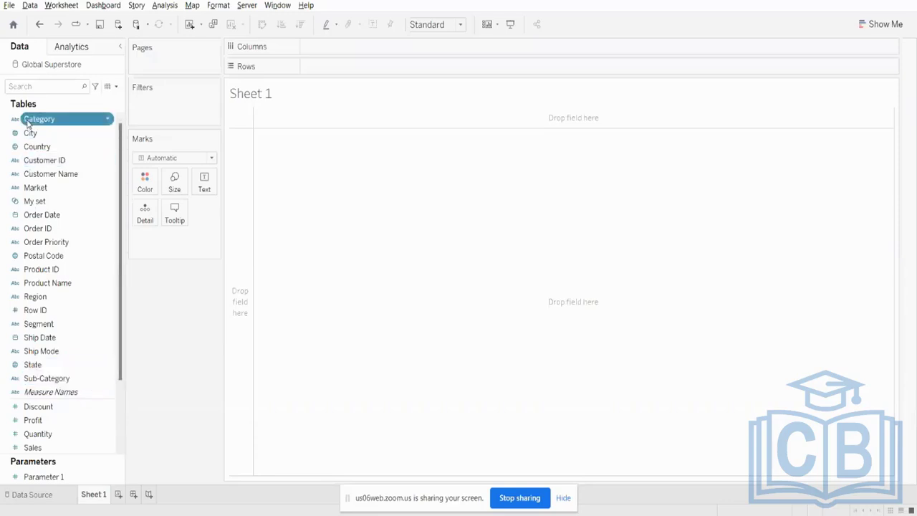
left_click(77, 312, "ctrl")
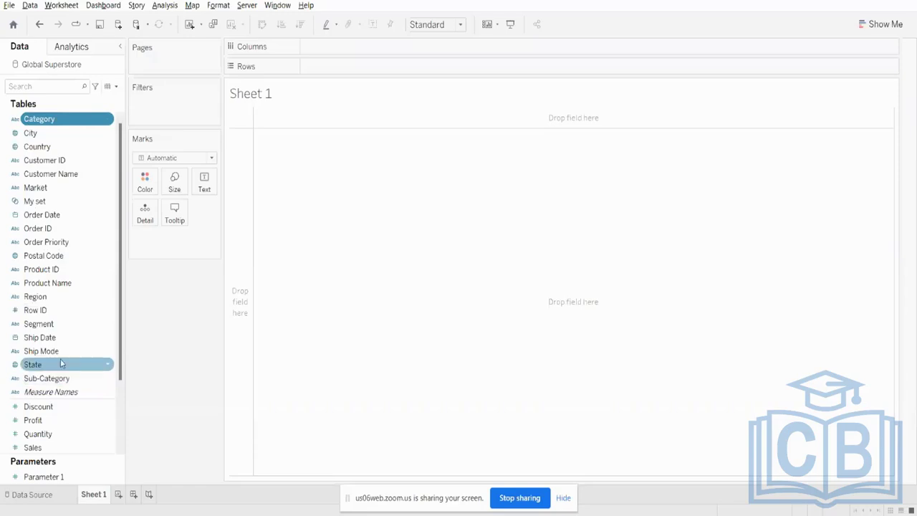
left_click(56, 381)
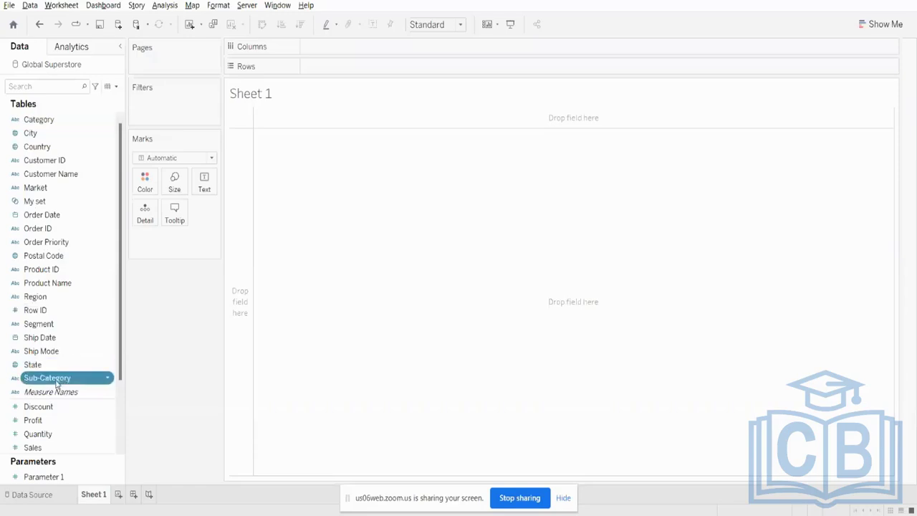
left_click(56, 381)
left_click(159, 344)
left_click_drag(92, 382, 81, 122)
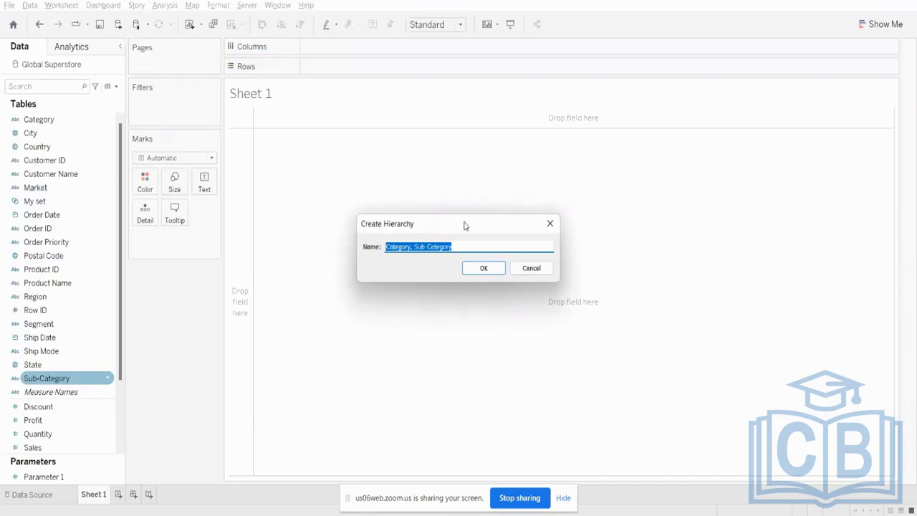
- Name the new hierarchy Product and create it
left_click(468, 247)
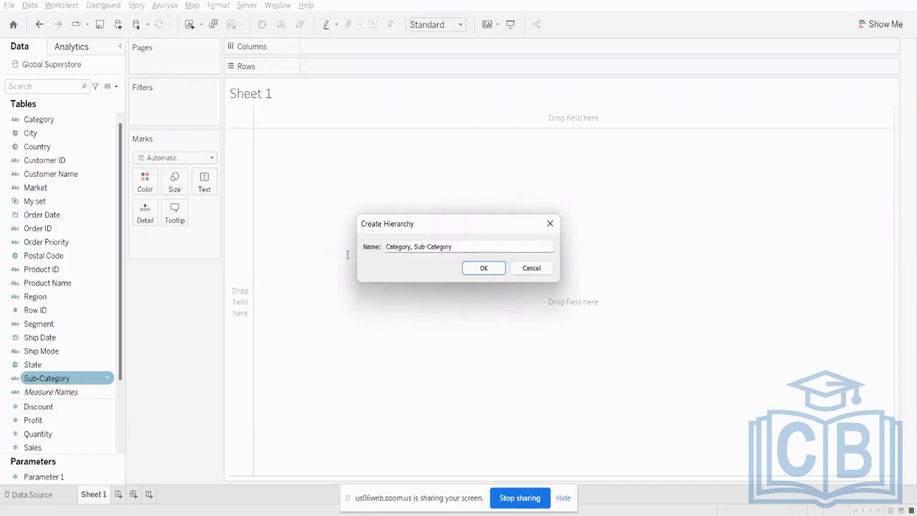
left_click_drag(456, 249, 373, 248)
type("My")
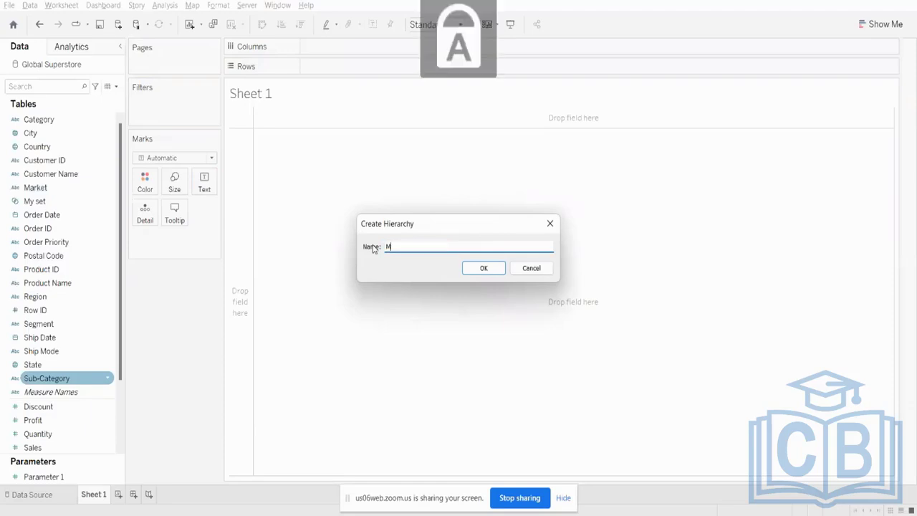
key("BackSpace")
key("BackSpace")
key("BackSpace")
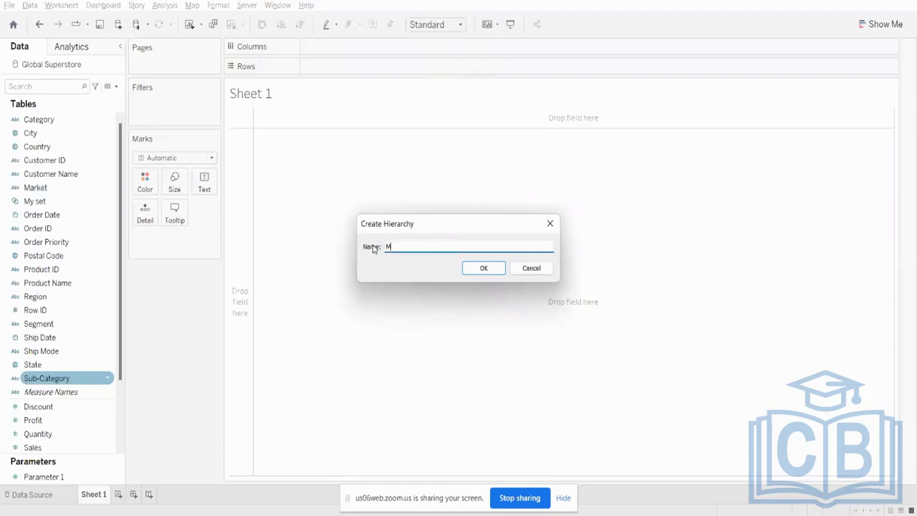
key("Caps_Lock")
type("P")
key("Caps_Lock")
type("roduct")
left_click(462, 269)
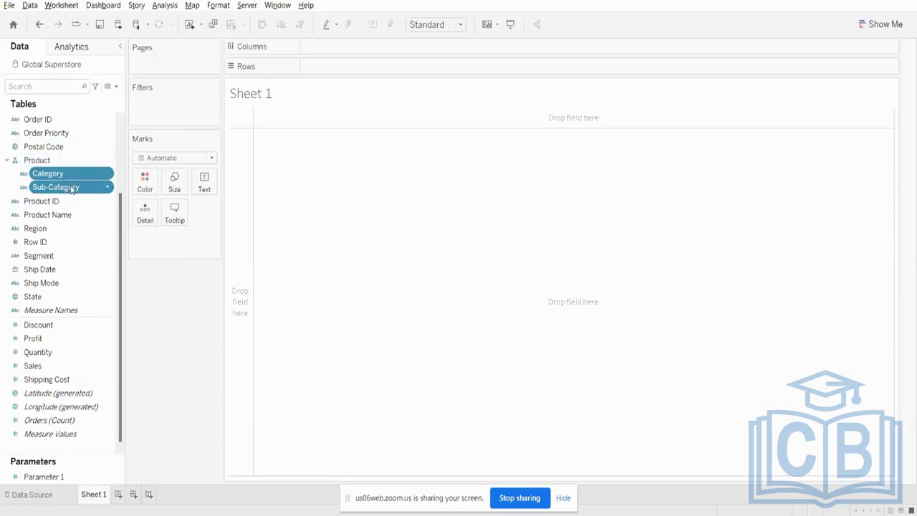
- Build a vertical bar chart from the Product hierarchy, with Category on Columns and SUM(Sales) on Rows
left_click_drag(45, 160, 324, 68)
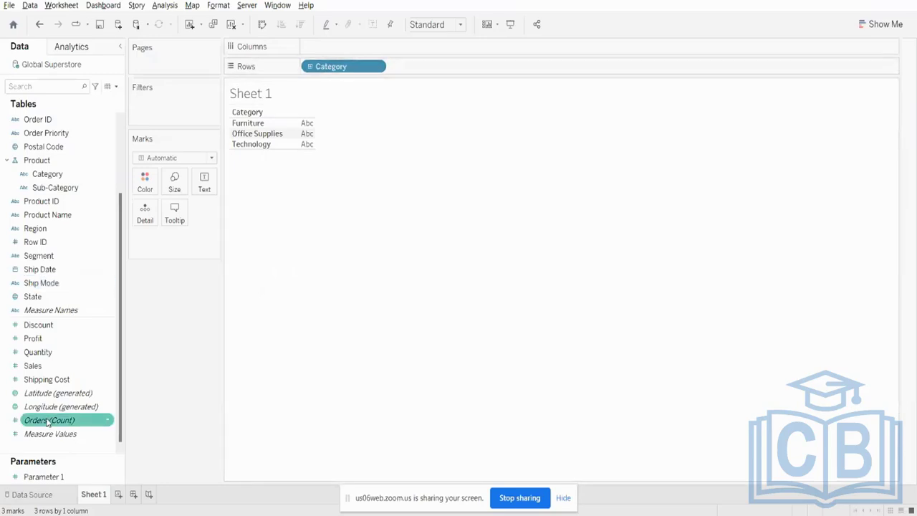
left_click_drag(32, 365, 353, 72)
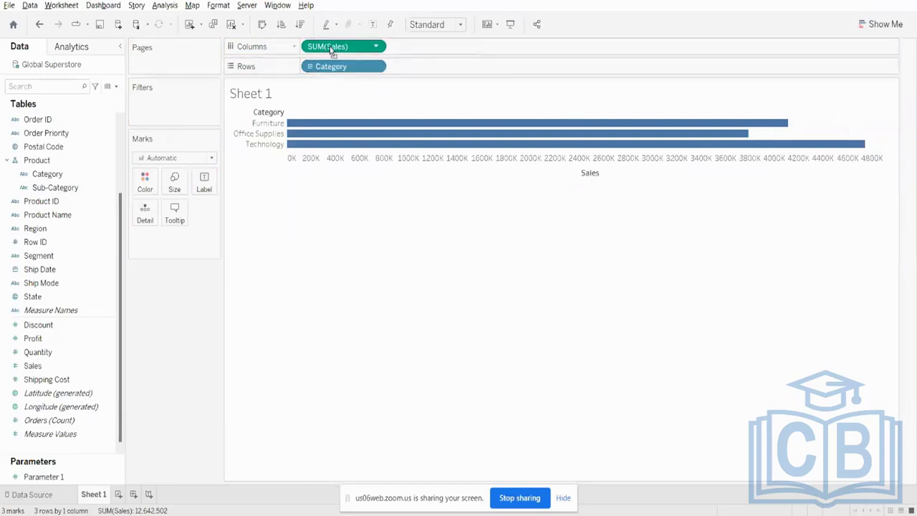
left_click_drag(331, 51, 447, 67)
left_click_drag(358, 68, 337, 45)
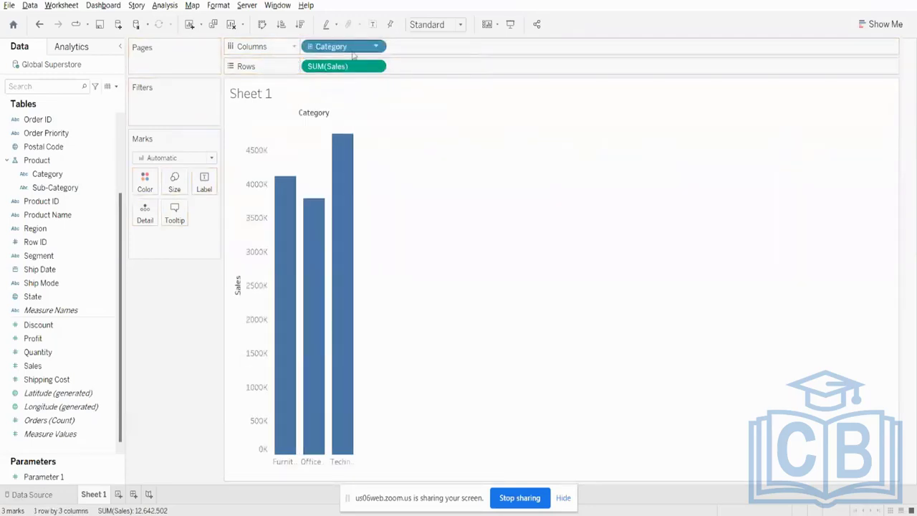
- Drill the chart from Category down to Sub-Category, collapse it, and expand it again
left_click(311, 48)
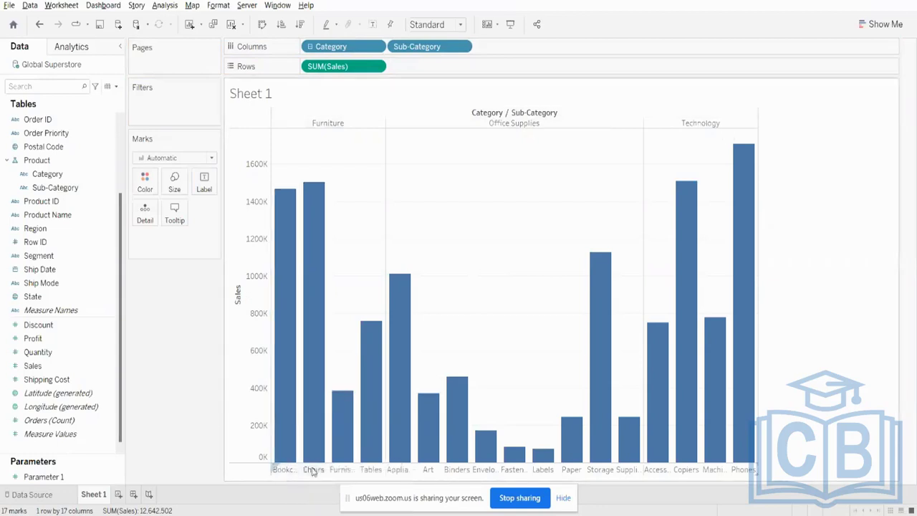
left_click(311, 46)
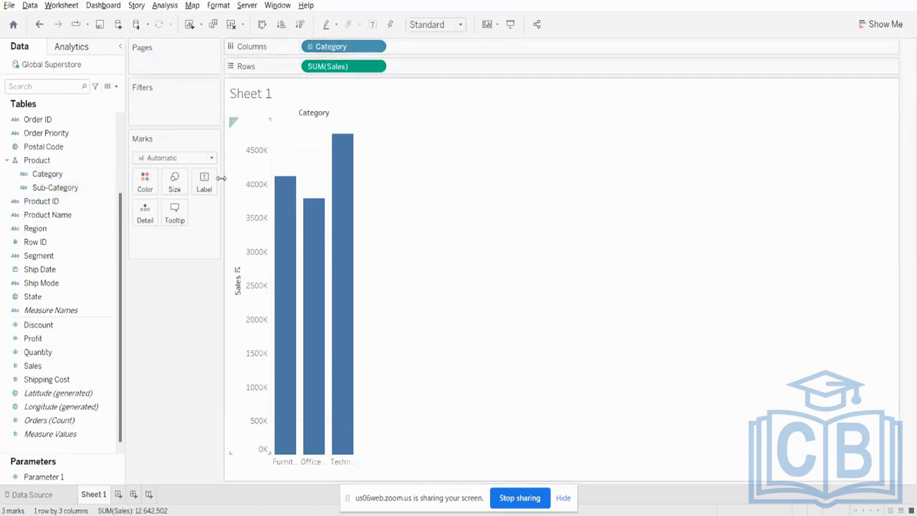
left_click(309, 47)
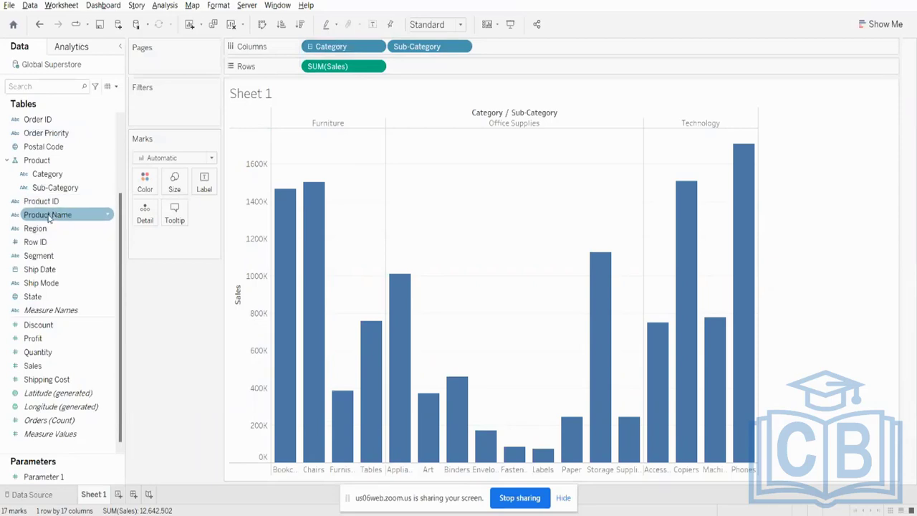
- Add Product Name below Sub-Category in the Product hierarchy and drill the chart down to Product Name
left_click_drag(55, 216, 58, 195)
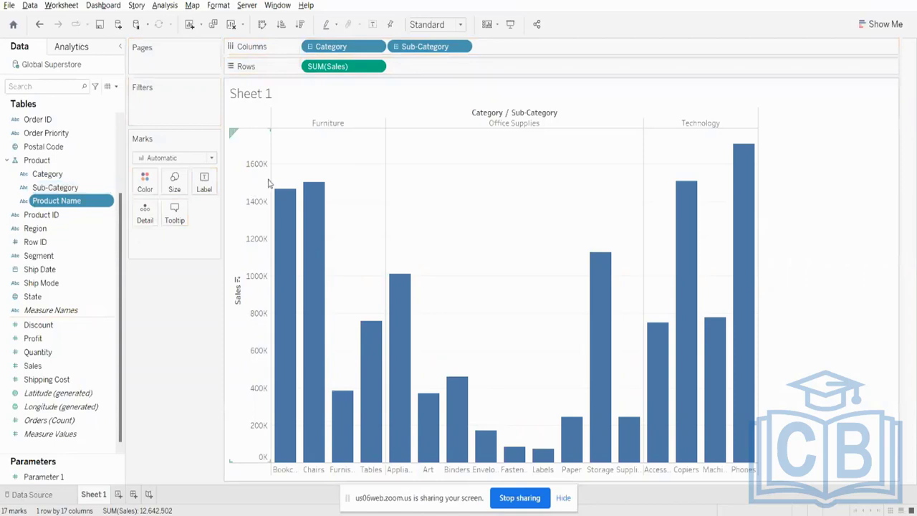
left_click(398, 48)
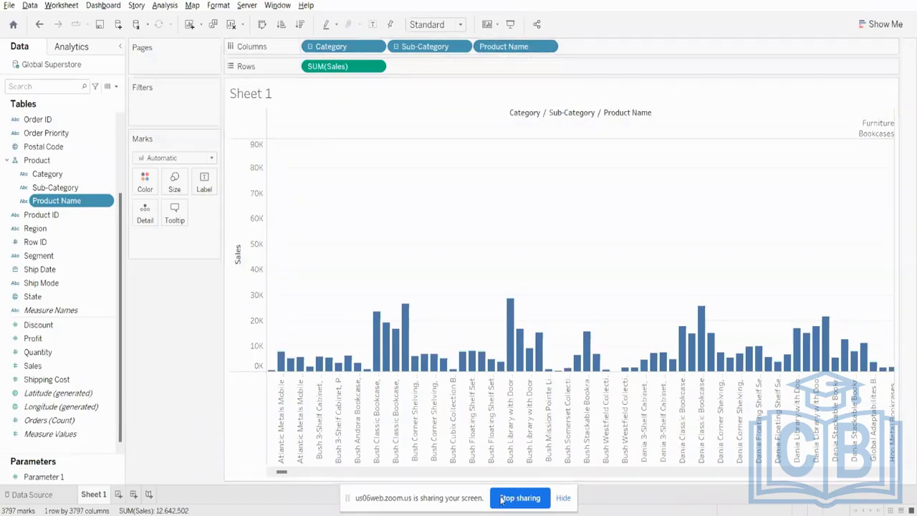
left_click(485, 474)
left_click(518, 473)
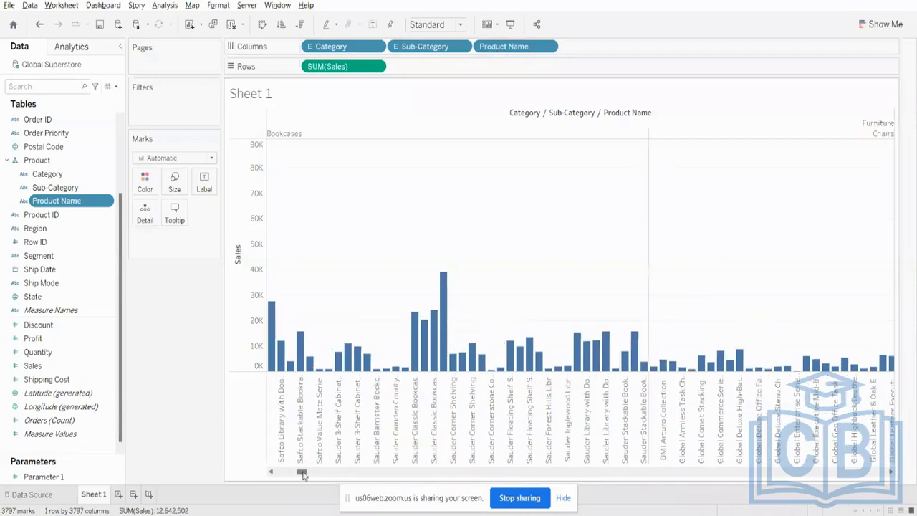
left_click_drag(303, 474, 220, 473)
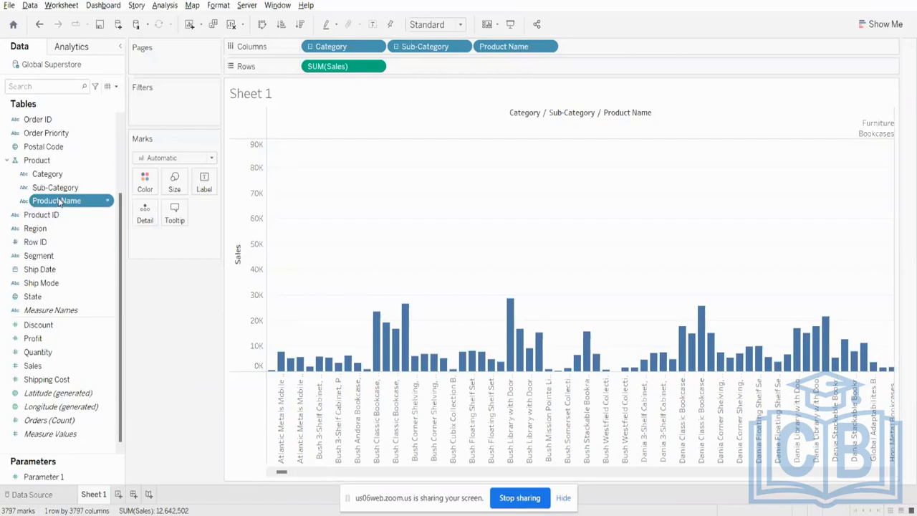
- Move Product Name to the top of the Product hierarchy and leave it as the only field on Columns
left_click_drag(58, 201, 57, 174)
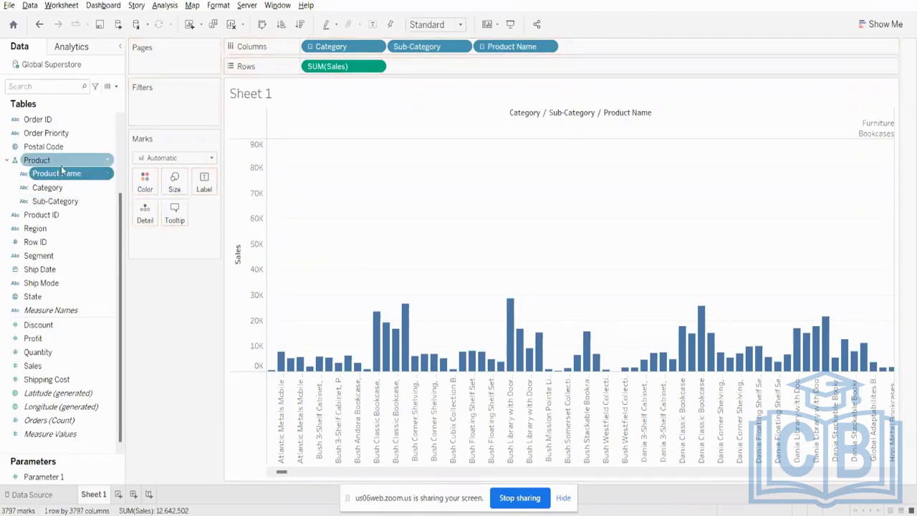
double_click(313, 47)
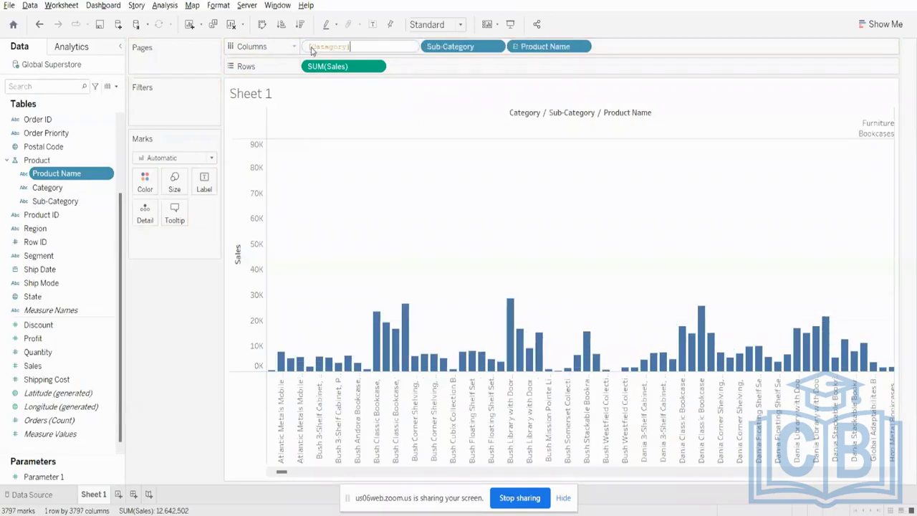
left_click(446, 68)
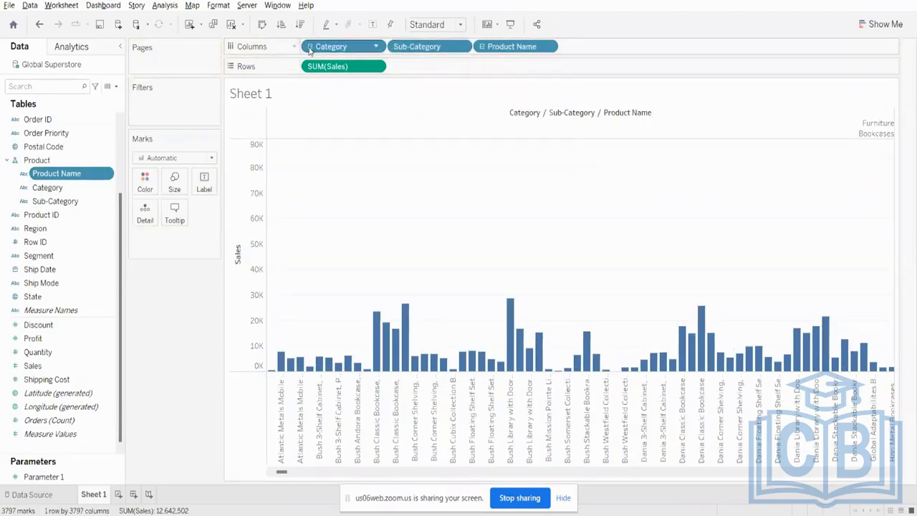
left_click(310, 48)
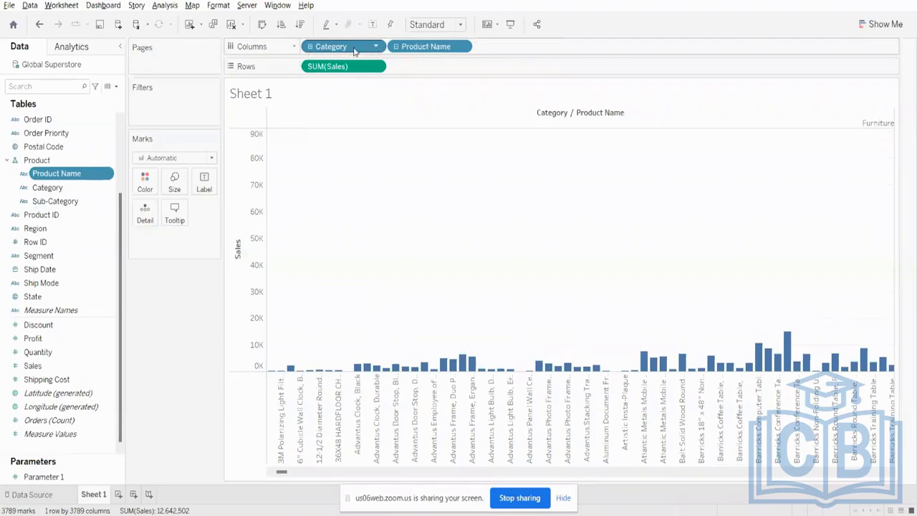
left_click_drag(355, 49, 364, 90)
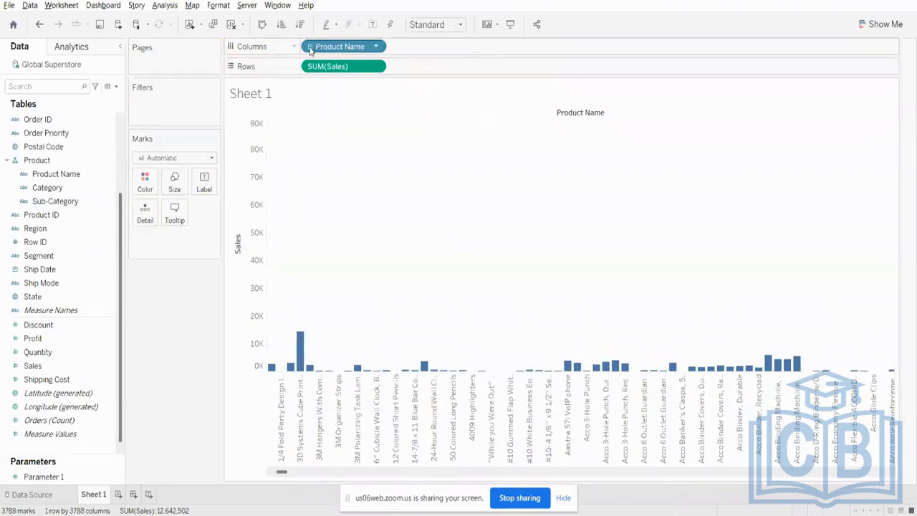
- Drill the chart down from Product Name through Category to Sub-Category
left_click_drag(310, 51, 55, 179)
key("ctrl+z")
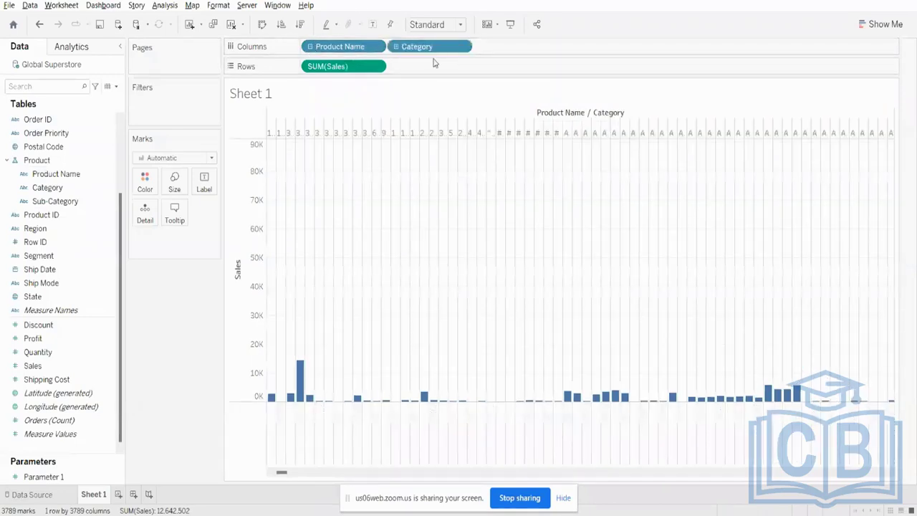
key("ctrl+z")
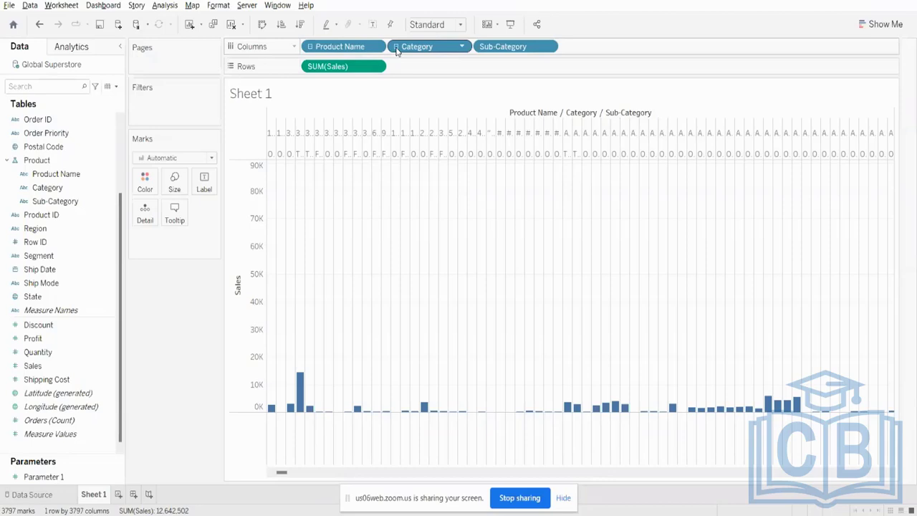
- Clear the sheet by removing Product Name, Category, Sub-Category and SUM(Sales) from the shelves
left_click_drag(396, 50, 348, 49)
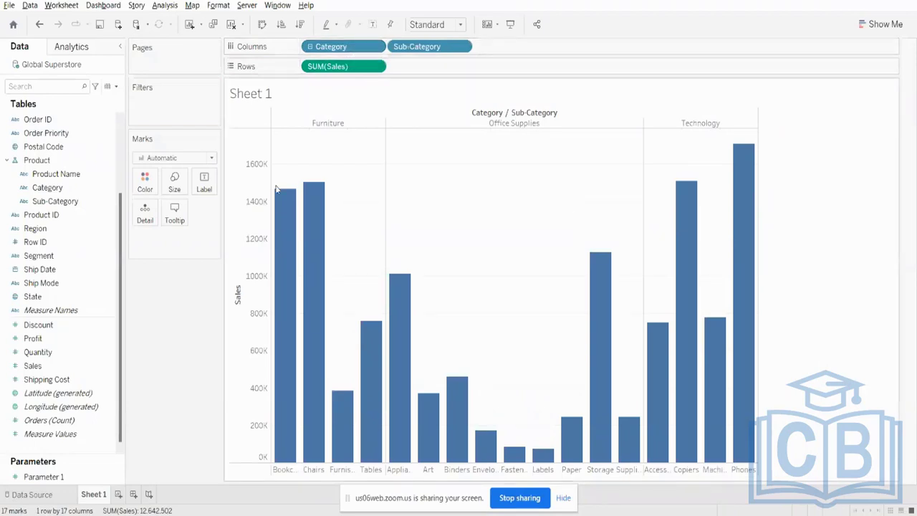
left_click_drag(331, 47, 303, 29)
left_click_drag(336, 66, 344, 16)
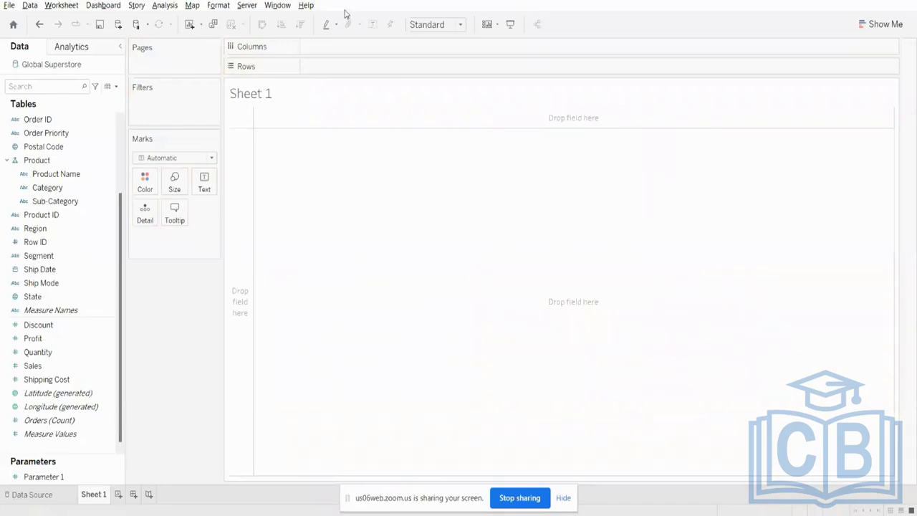
- Remove the Product hierarchy so its fields are separate again
right_click(45, 162)
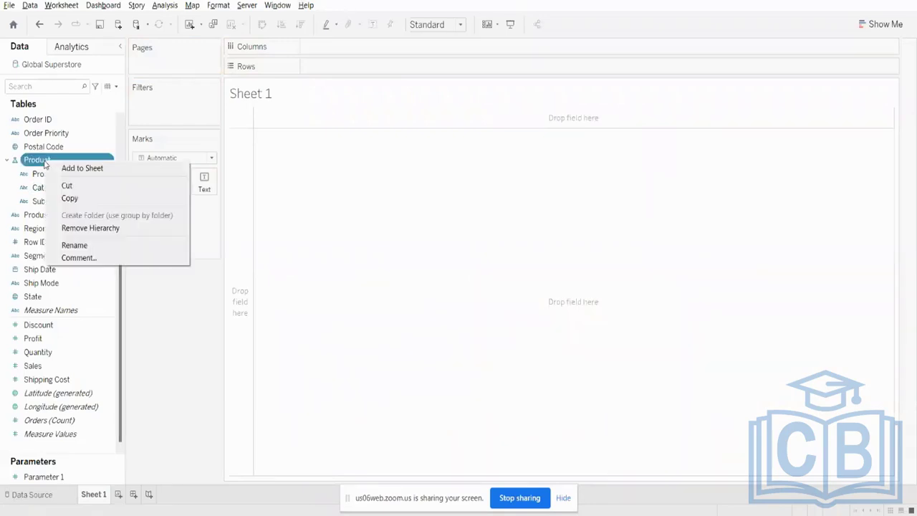
left_click(63, 226)
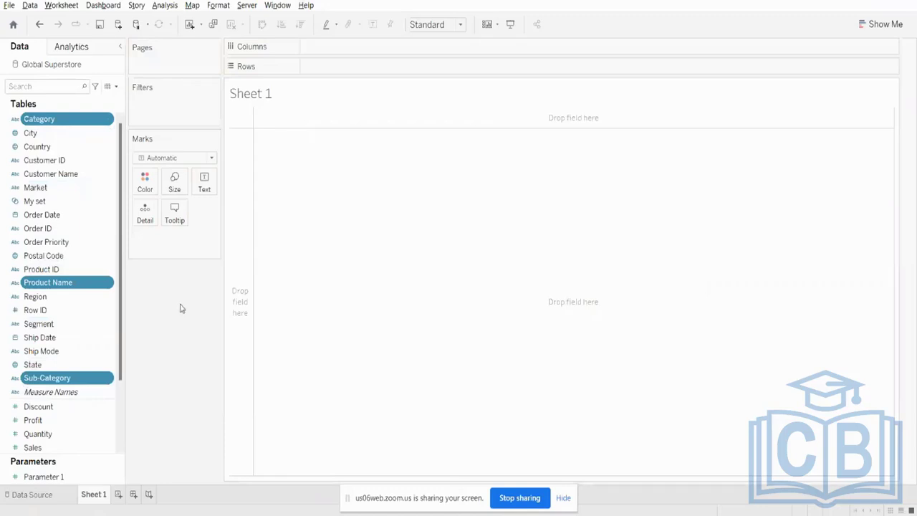
left_click(36, 188)
left_click(38, 119)
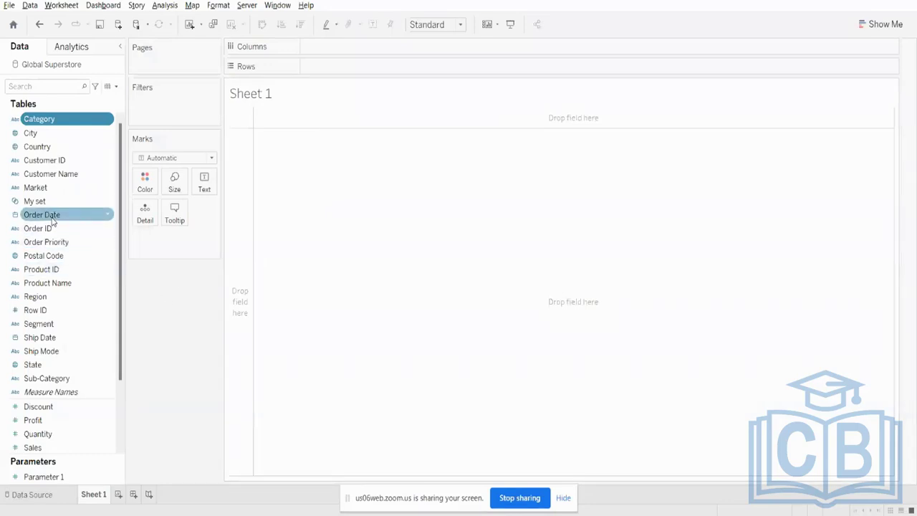
- Place Order Date on Columns so the sheet is broken down by year
left_click_drag(52, 223, 402, 53)
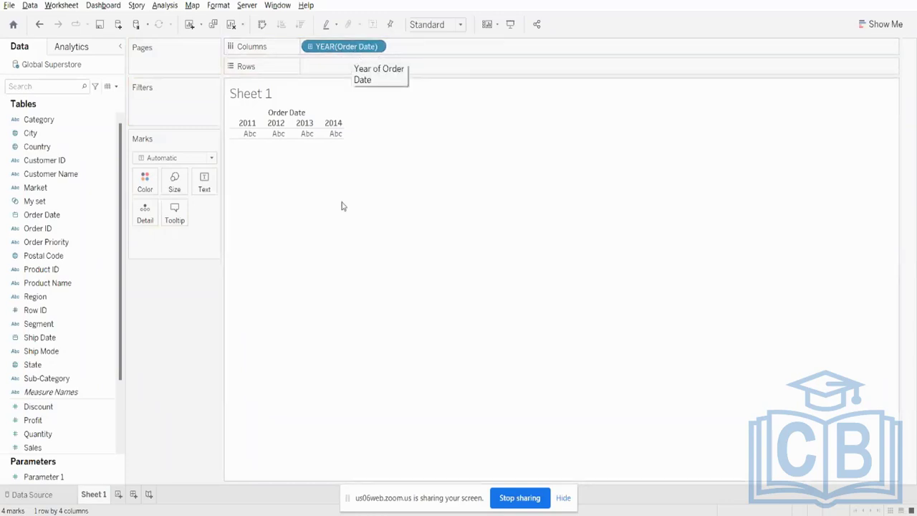
left_click(48, 227)
left_click(49, 217)
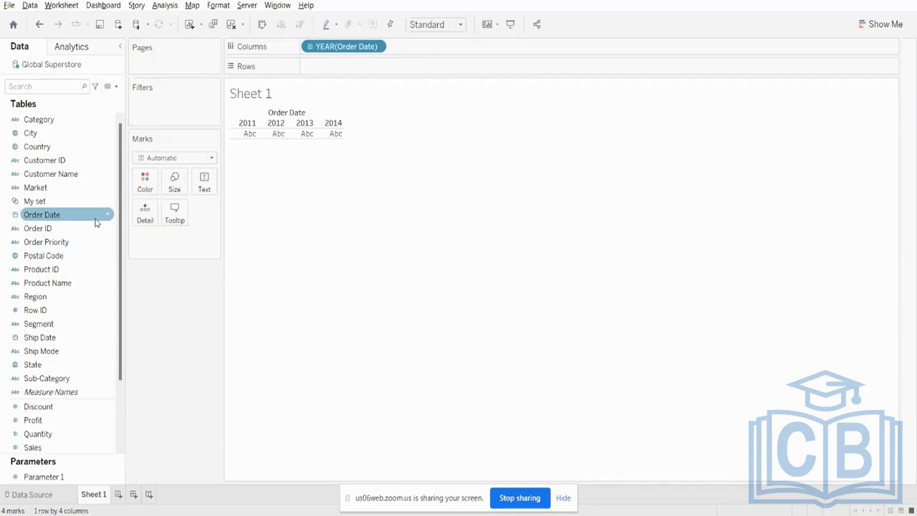
left_click(61, 228)
left_click(62, 216)
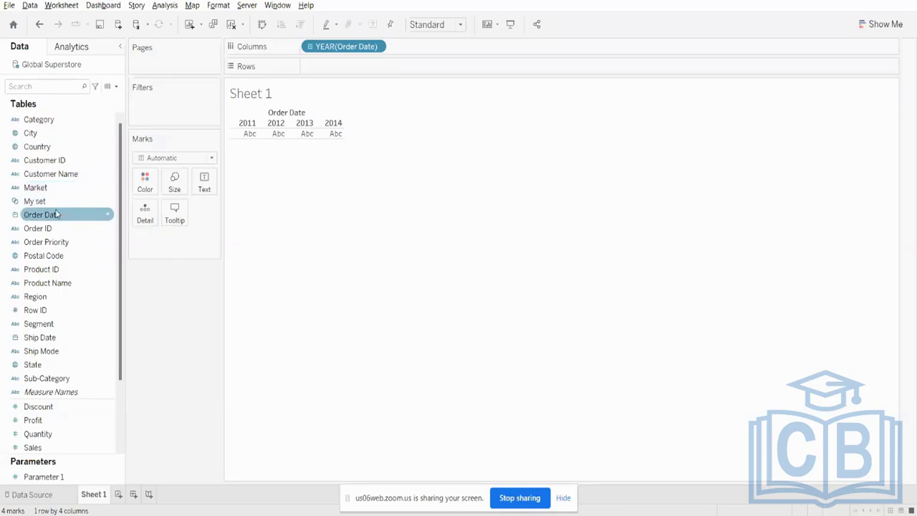
- Drill Order Date on Columns down through Quarter and Month to Day and roll it back up to Year
left_click(310, 48)
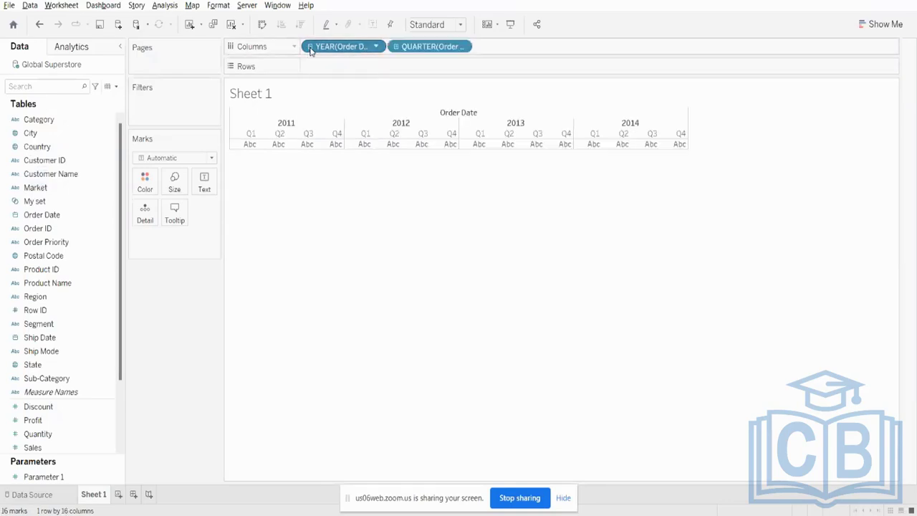
left_click(396, 47)
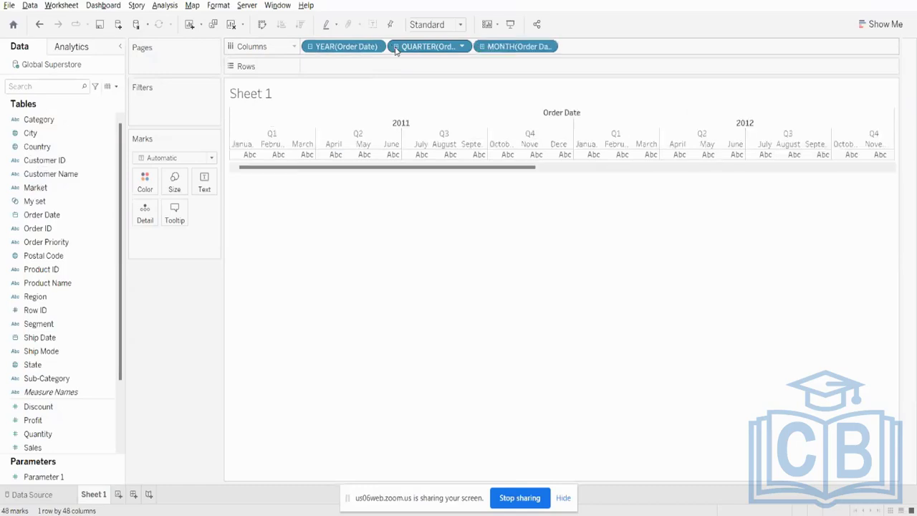
left_click(482, 47)
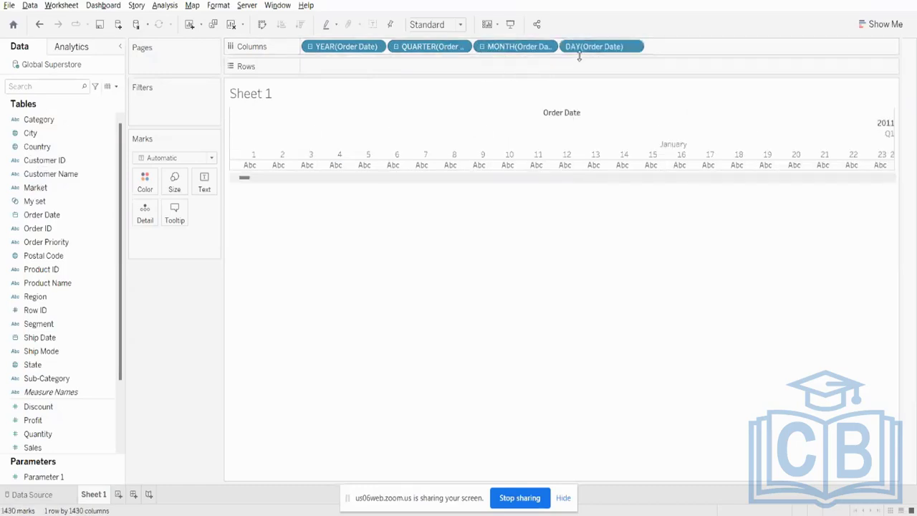
left_click(482, 48)
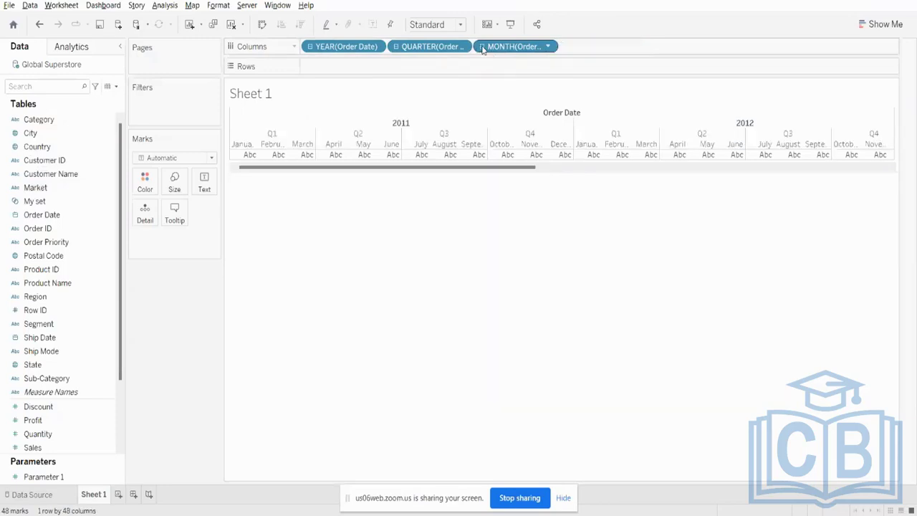
left_click(394, 47)
left_click(308, 48)
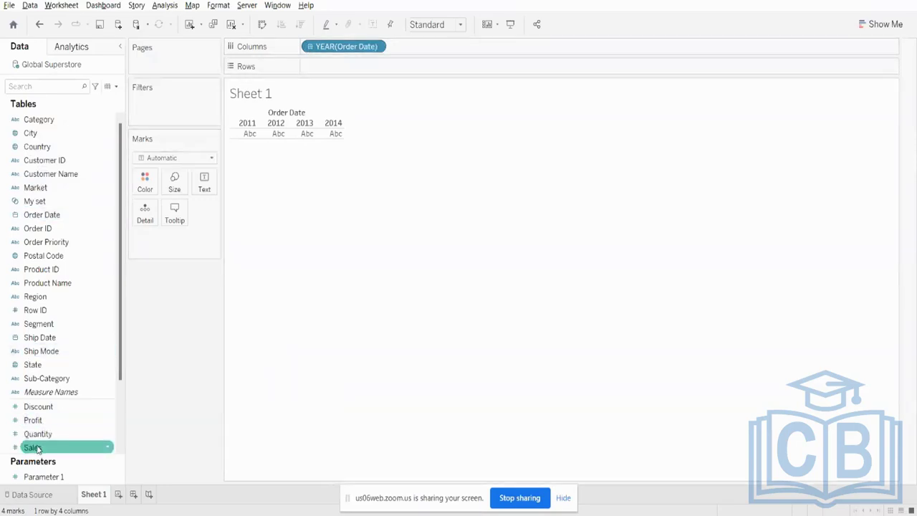
- Add Sales to Rows and drill the line chart's Order Date down through Quarter and Month to Day
left_click_drag(33, 447, 326, 66)
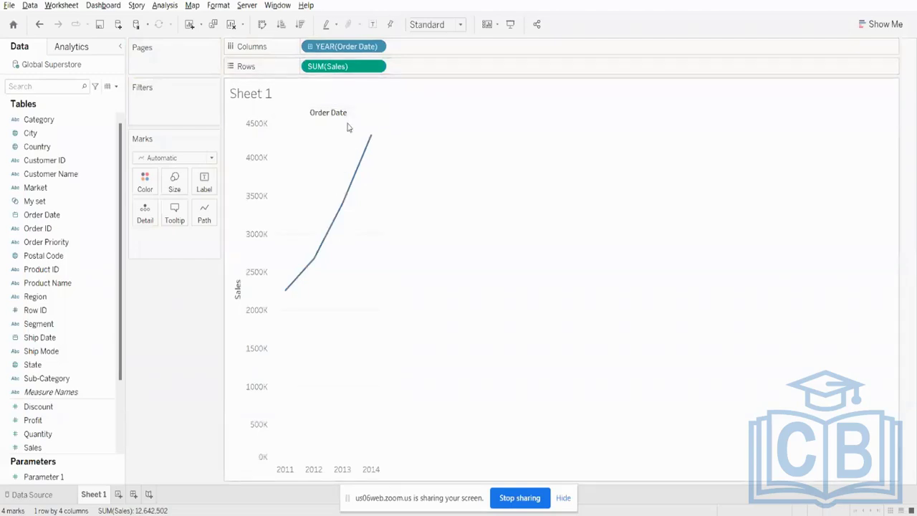
left_click(312, 47)
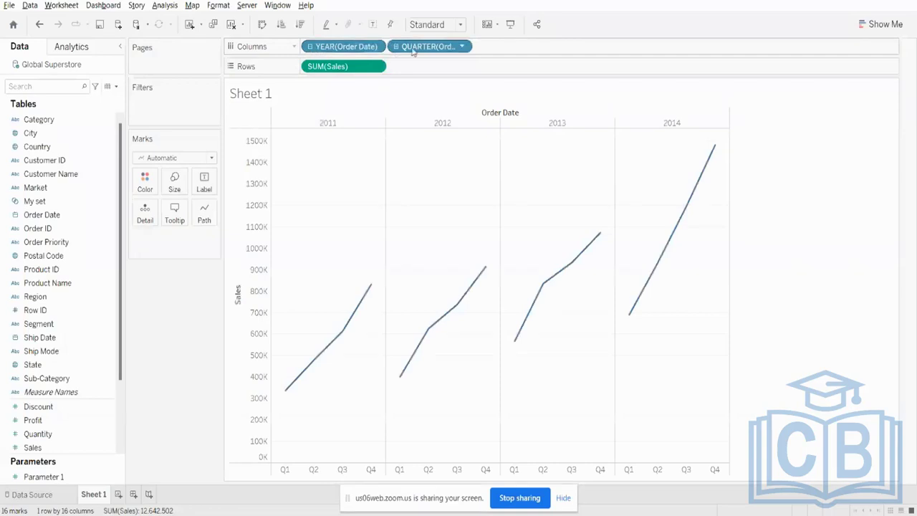
left_click(396, 48)
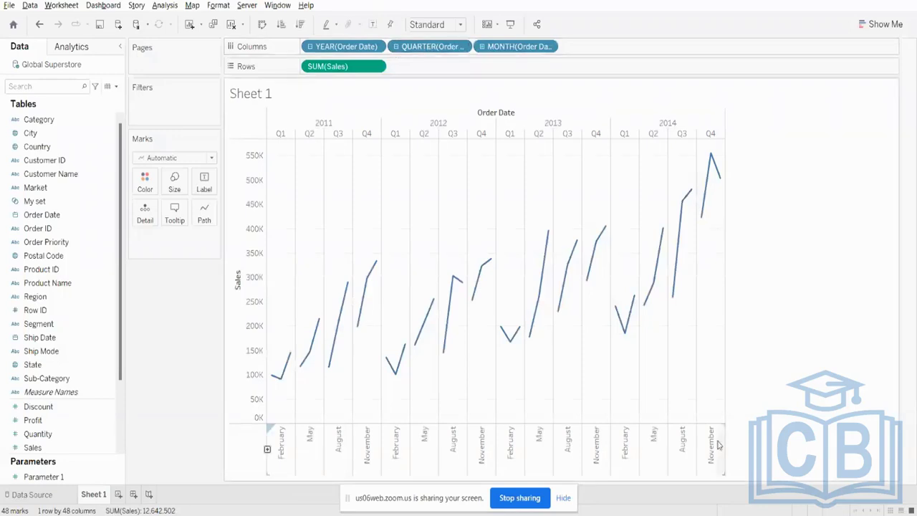
left_click(483, 48)
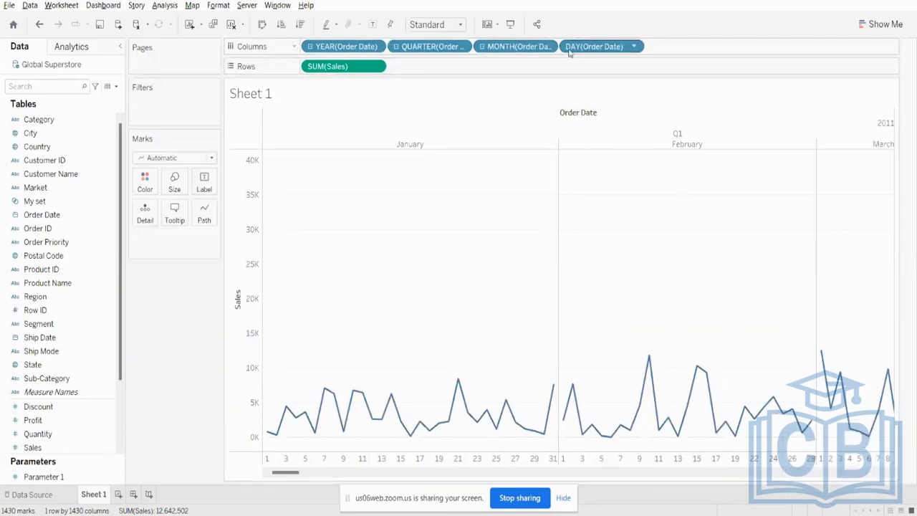
- Roll the sales chart back up from Day through Month and Quarter to Year of Order Date
left_click(482, 47)
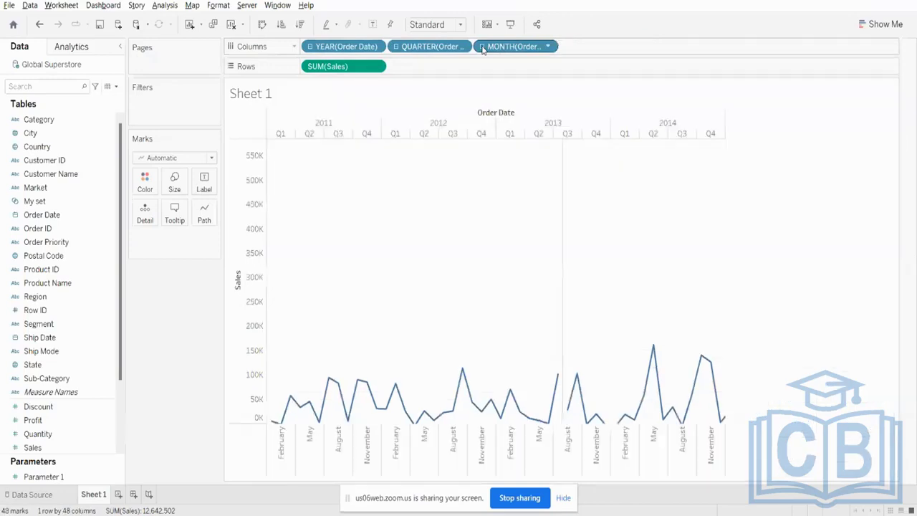
left_click(397, 47)
left_click(310, 46)
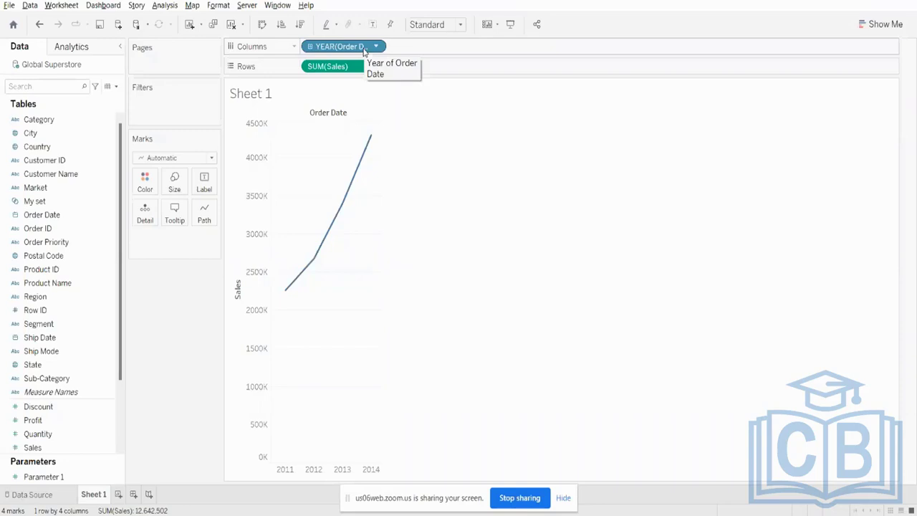
- Expand Order Date from Year to Quarter twice, collapsing it back to Year each time
left_click(309, 46)
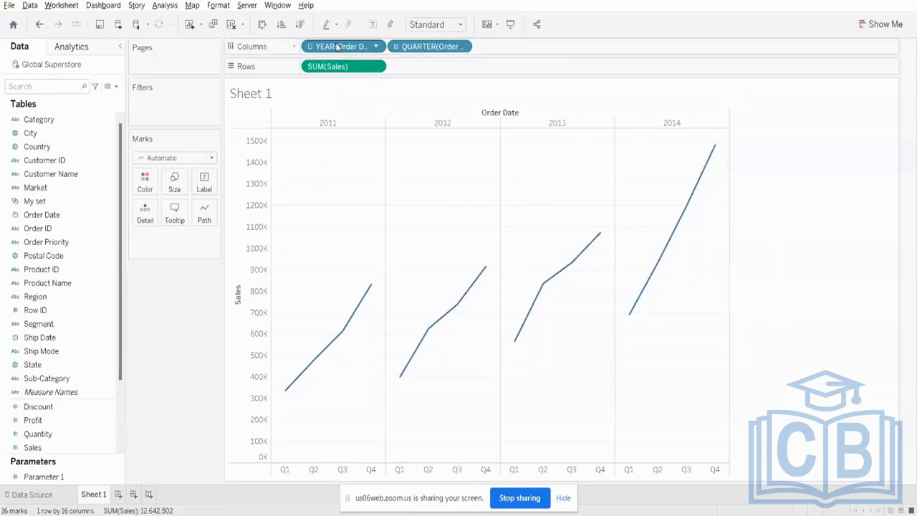
left_click(311, 48)
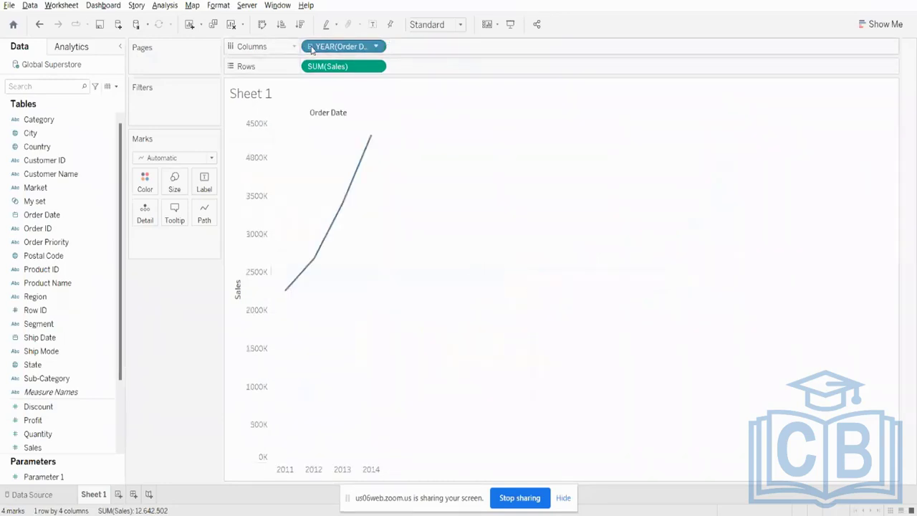
left_click(311, 49)
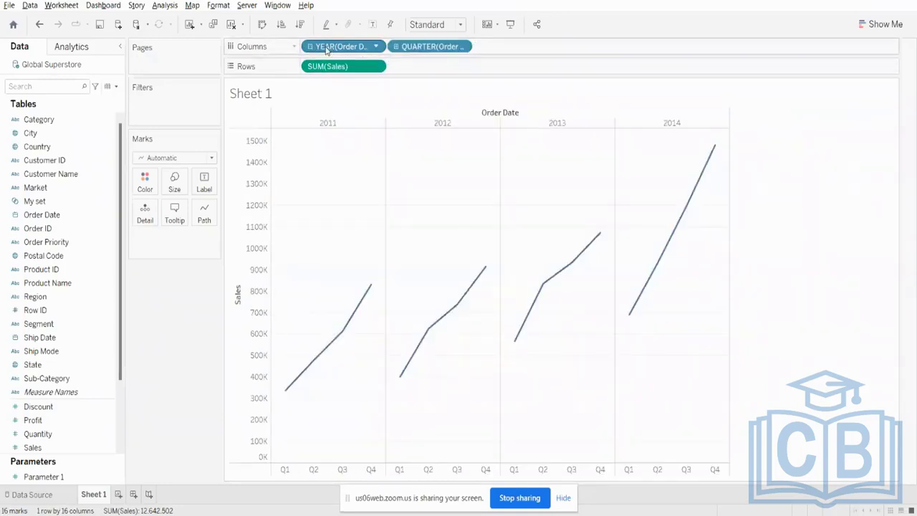
right_click(326, 49)
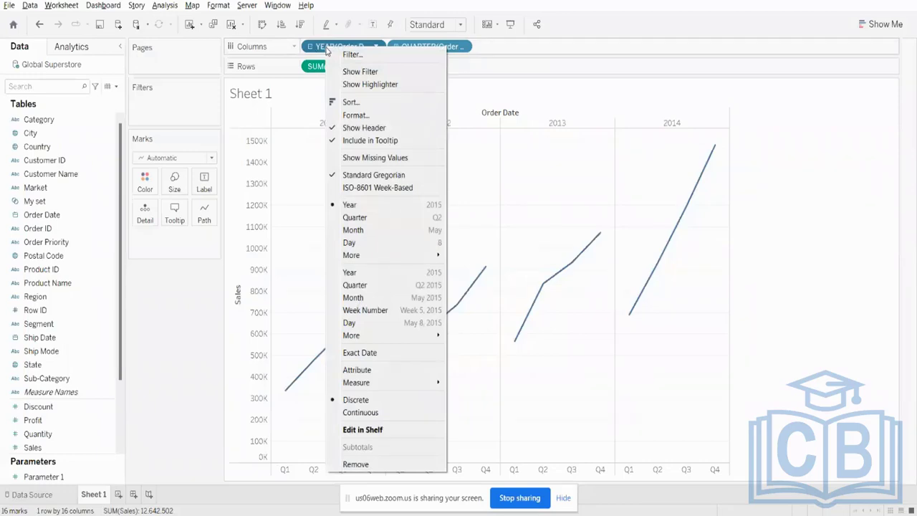
left_click(311, 49)
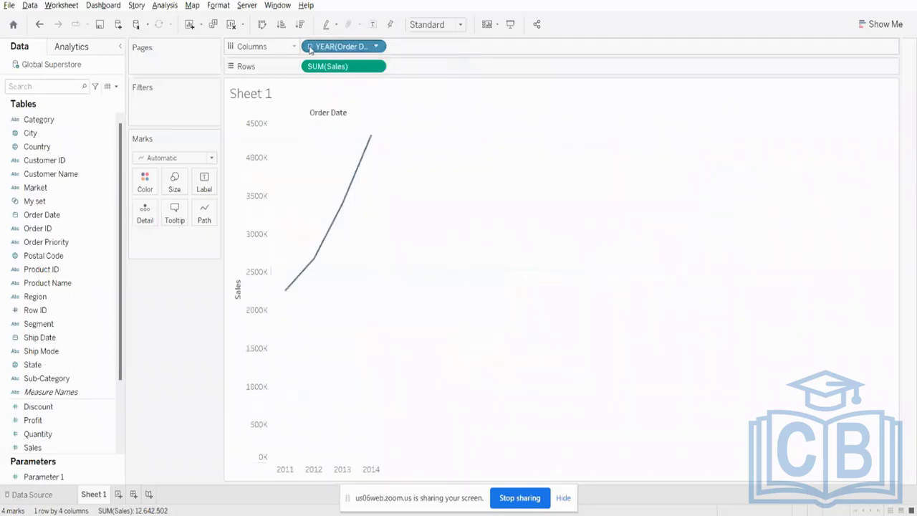
- Convert YEAR(Order Date) on Columns from discrete to continuous
right_click(326, 48)
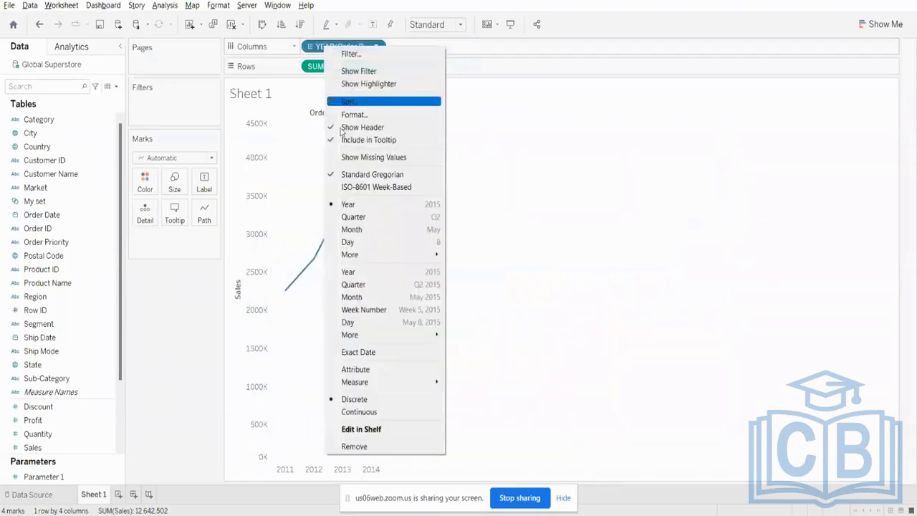
left_click(377, 412)
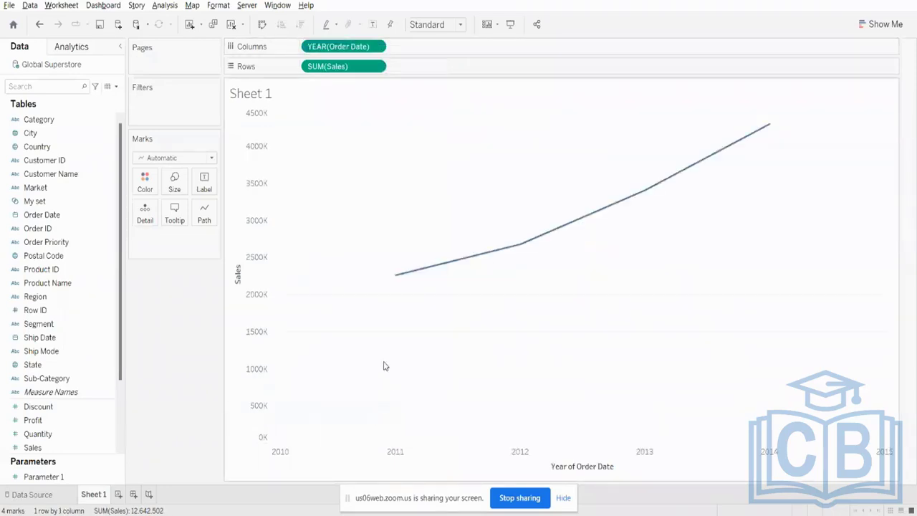
mouse_move(450, 267)
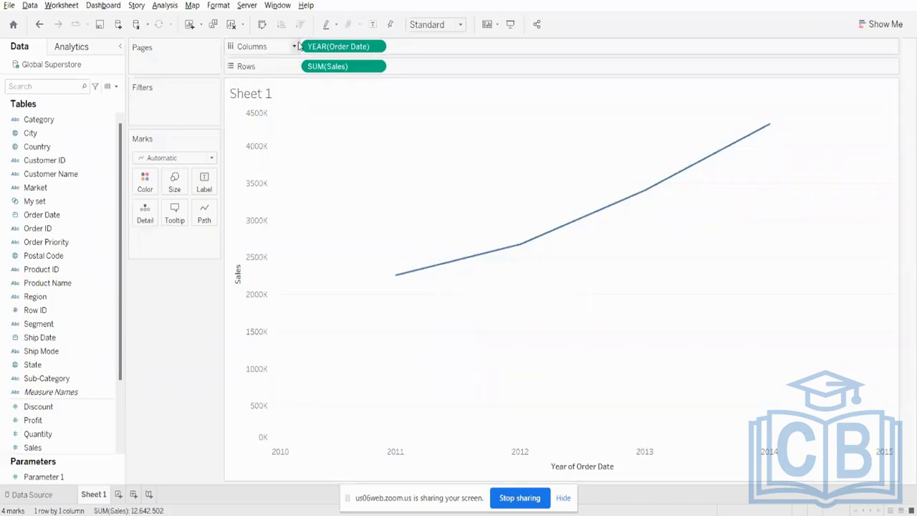
- Change the continuous Order Date to the month-and-year level (May 2015 format) and drill it down to Day
right_click(343, 50)
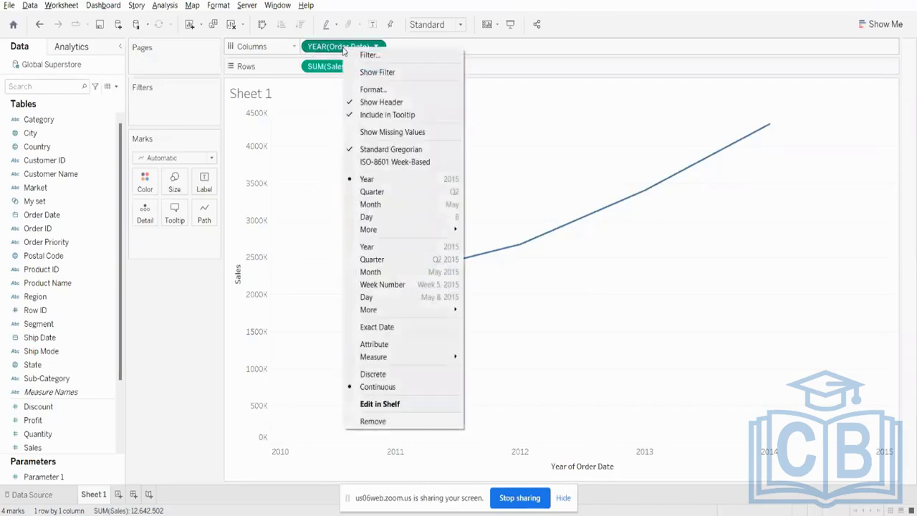
left_click(385, 272)
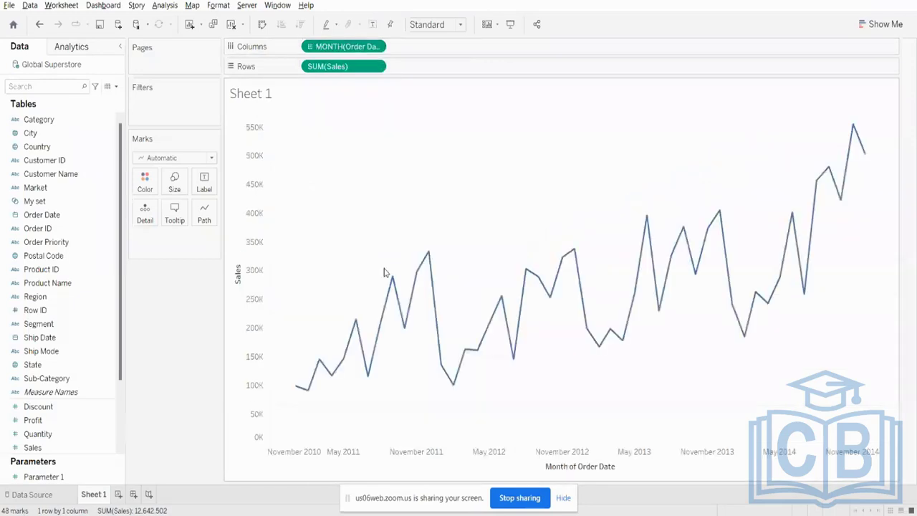
left_click(310, 47)
left_click(310, 47)
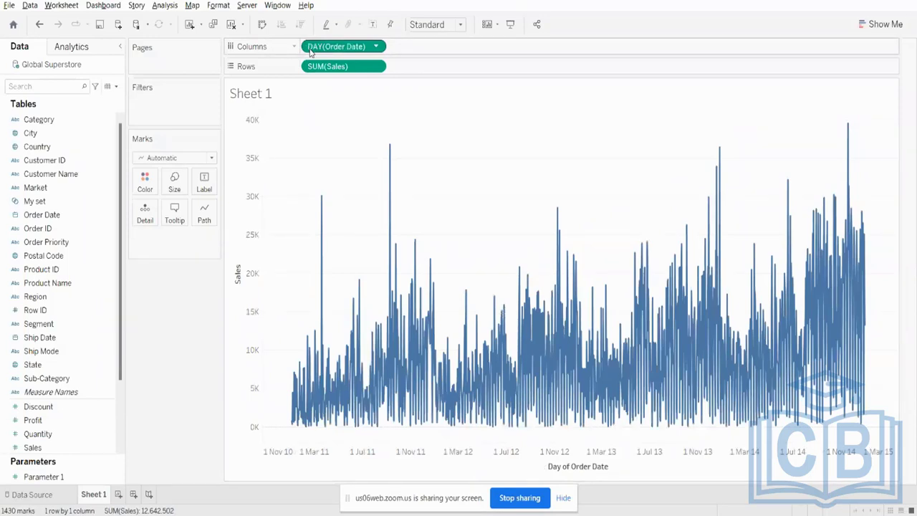
- Remove DAY(Order Date) from Columns and add Order Date again as a discrete year
left_click(376, 47)
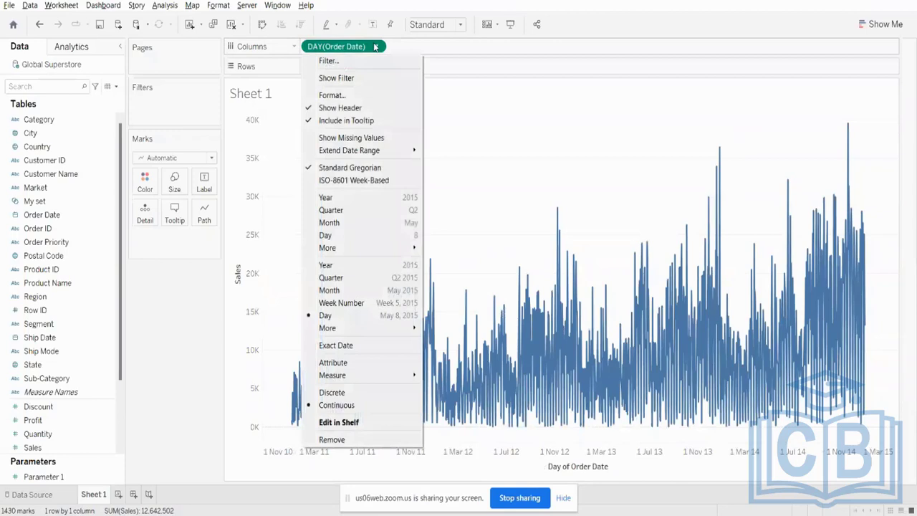
left_click(455, 128)
left_click_drag(337, 47, 184, 3)
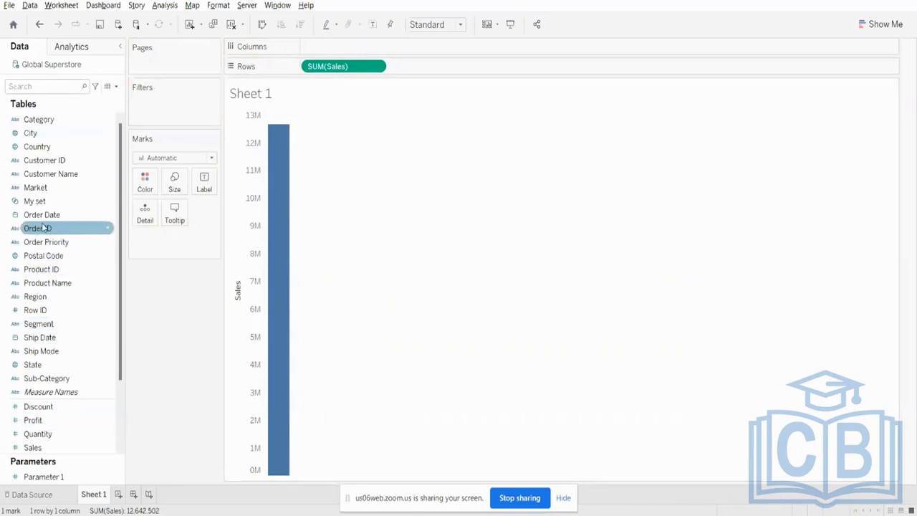
left_click_drag(35, 215, 392, 53)
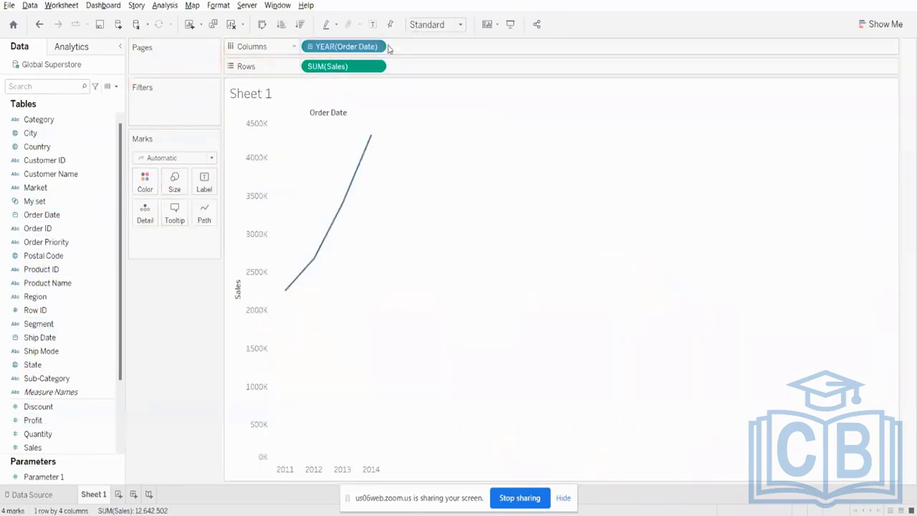
- Drill the discrete Order Date down through Quarter to Month and collapse it back to Year
left_click(309, 47)
left_click(393, 46)
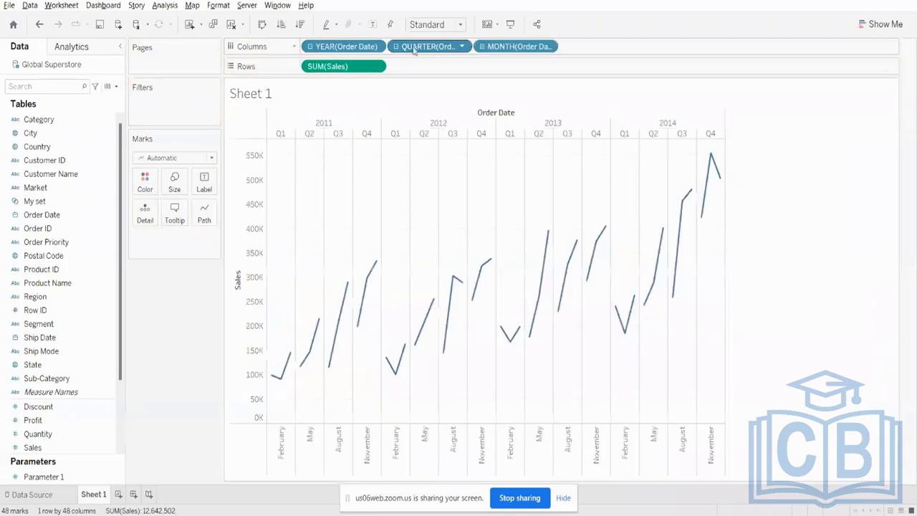
left_click(394, 47)
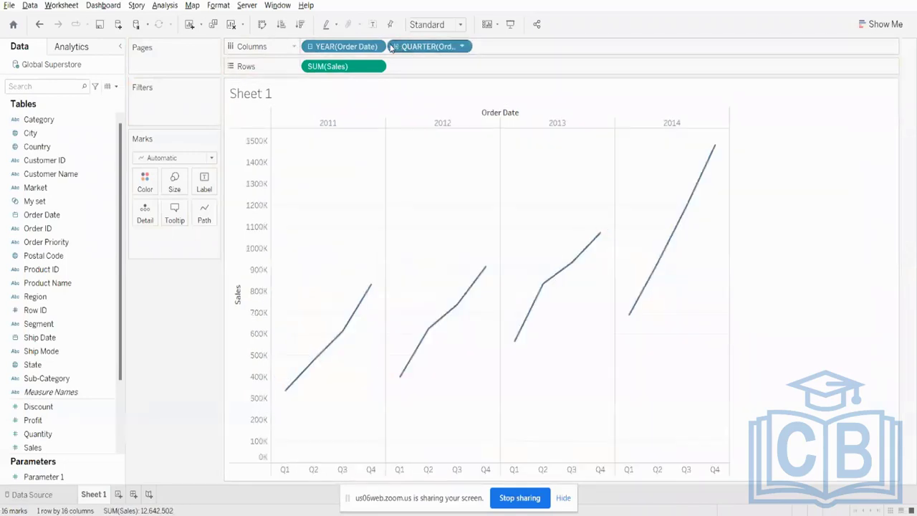
left_click(310, 47)
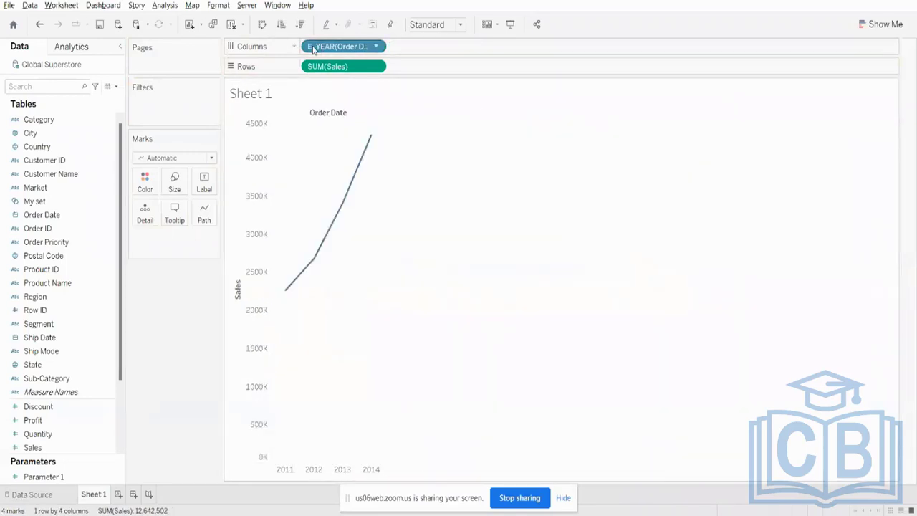
- Make the re-added YEAR(Order Date) field on Columns continuous
right_click(326, 47)
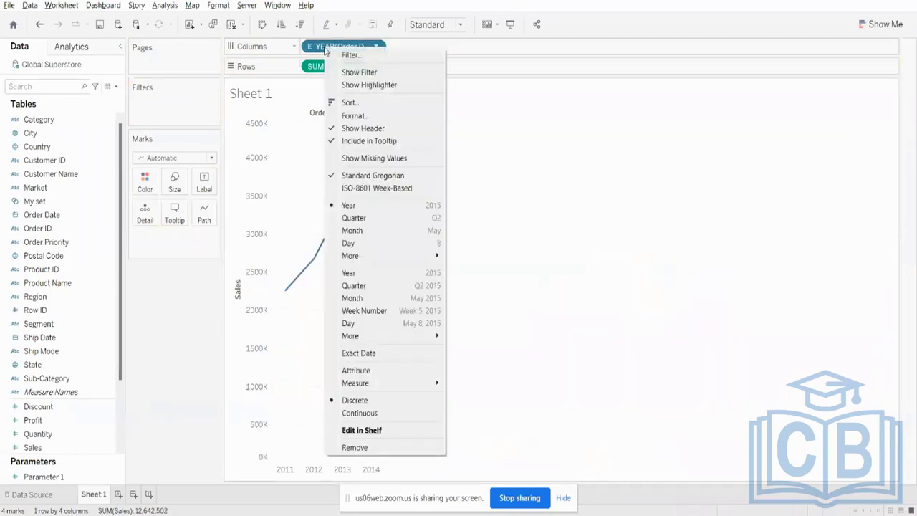
left_click(359, 412)
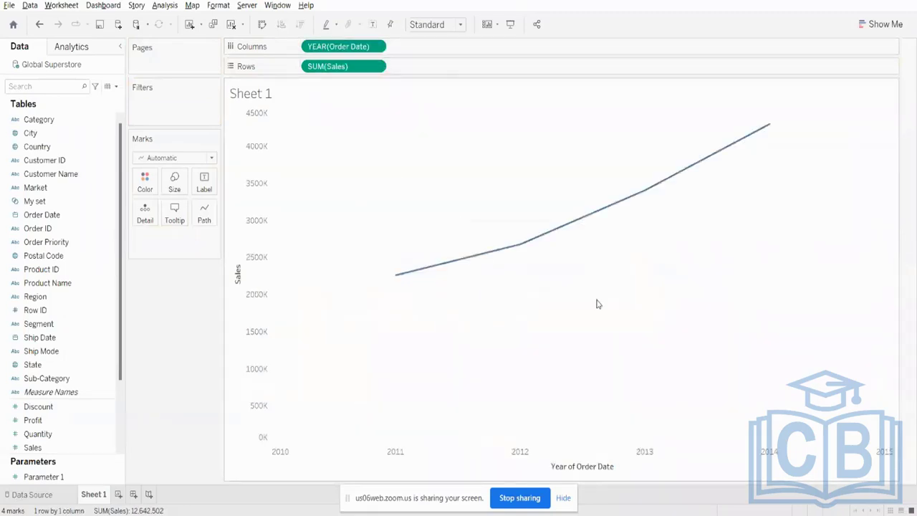
- Switch the continuous Order Date on Columns through the Quarter, Month and Day date parts
mouse_move(673, 188)
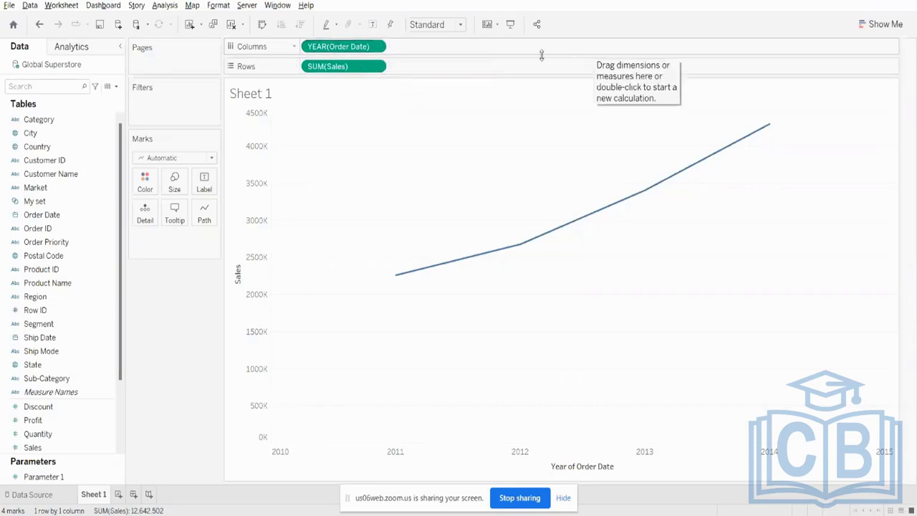
right_click(358, 46)
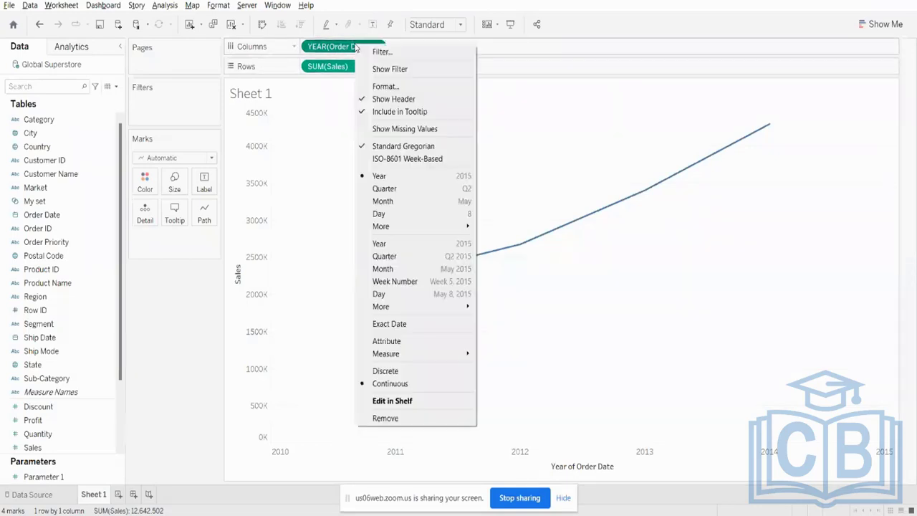
left_click(389, 189)
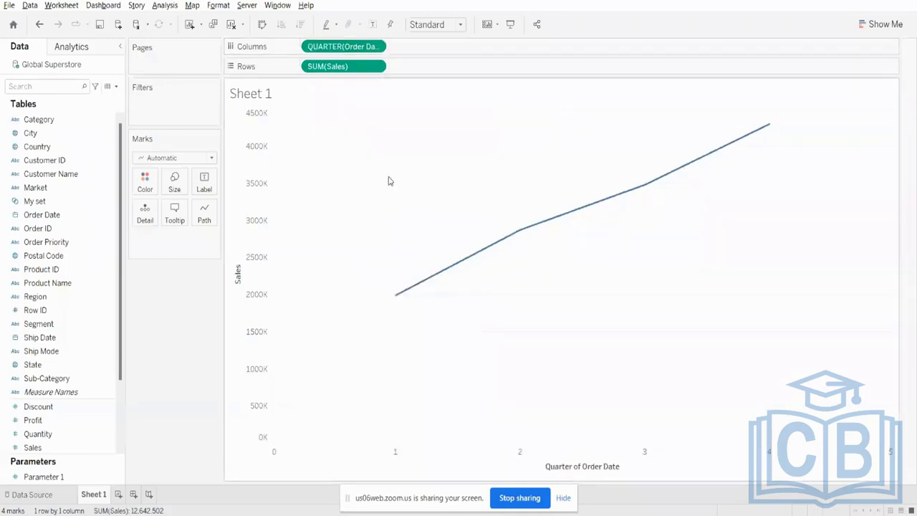
right_click(356, 50)
left_click(406, 207)
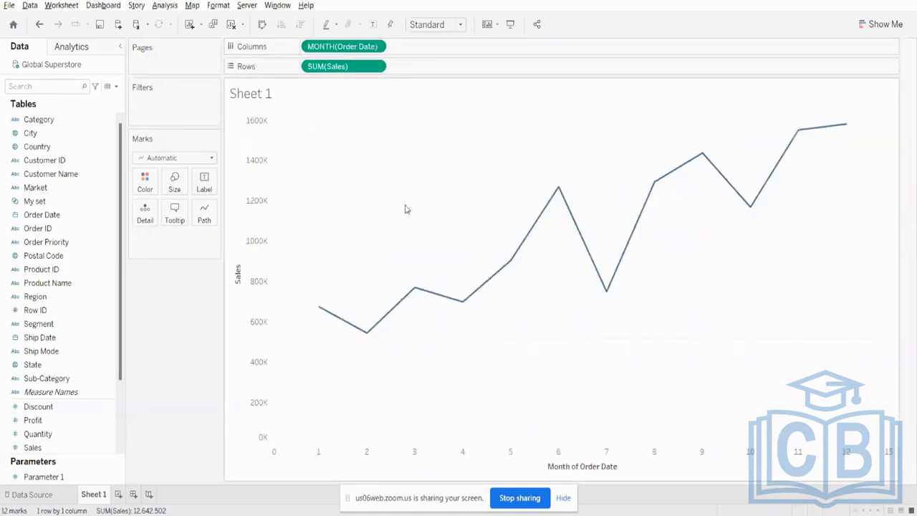
right_click(340, 48)
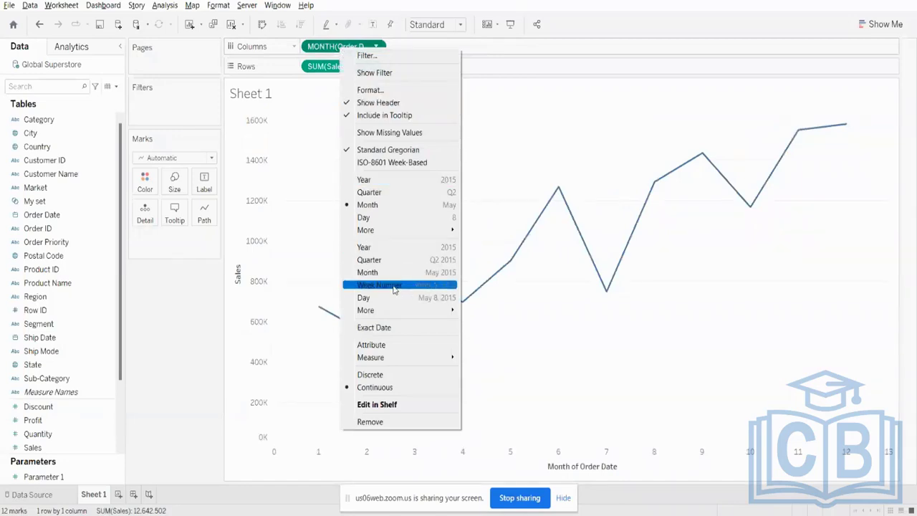
left_click(360, 219)
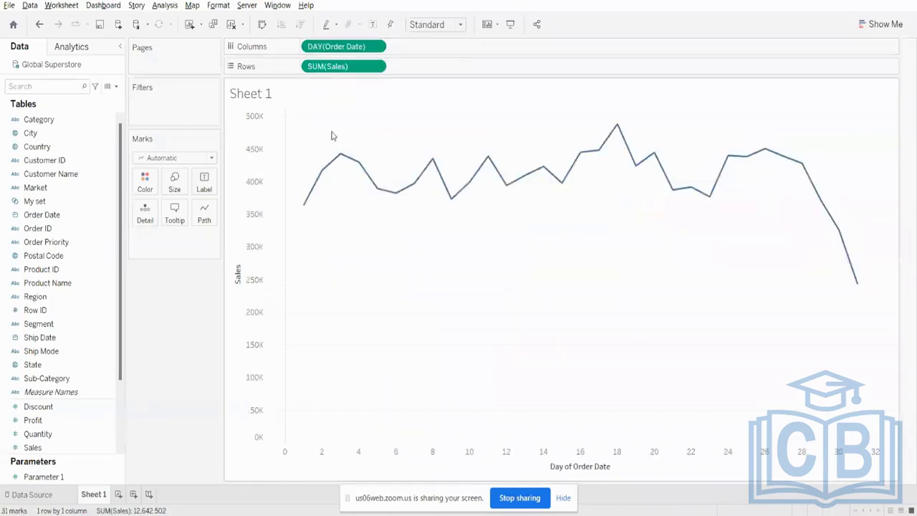
- Set Order Date on Columns to the continuous Year date value instead of the Day date part
right_click(320, 48)
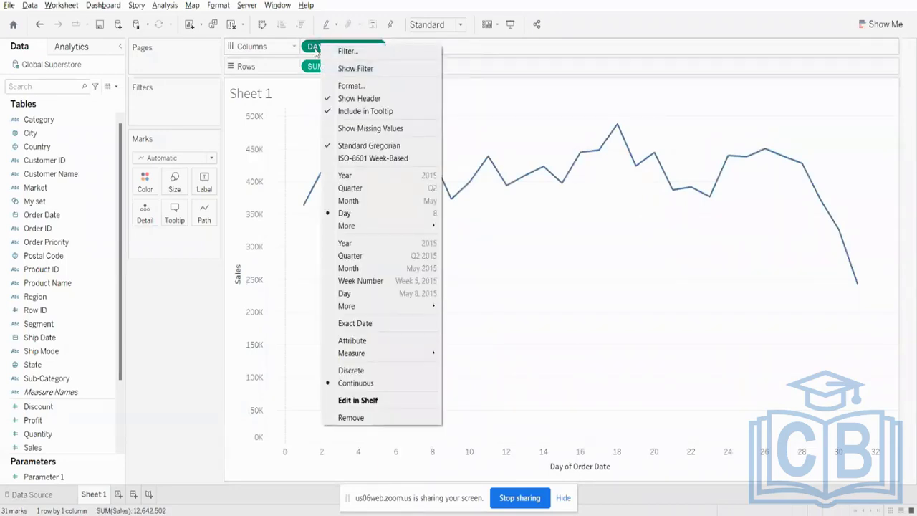
left_click(367, 243)
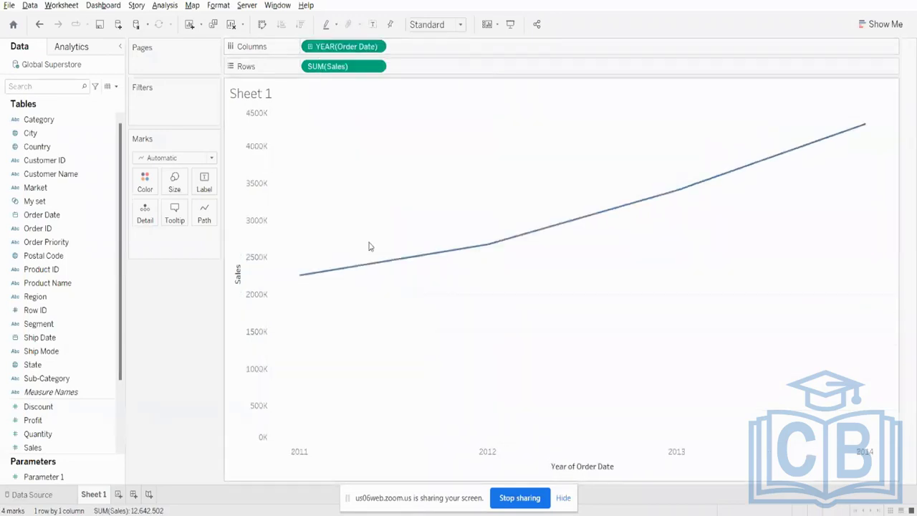
right_click(329, 47)
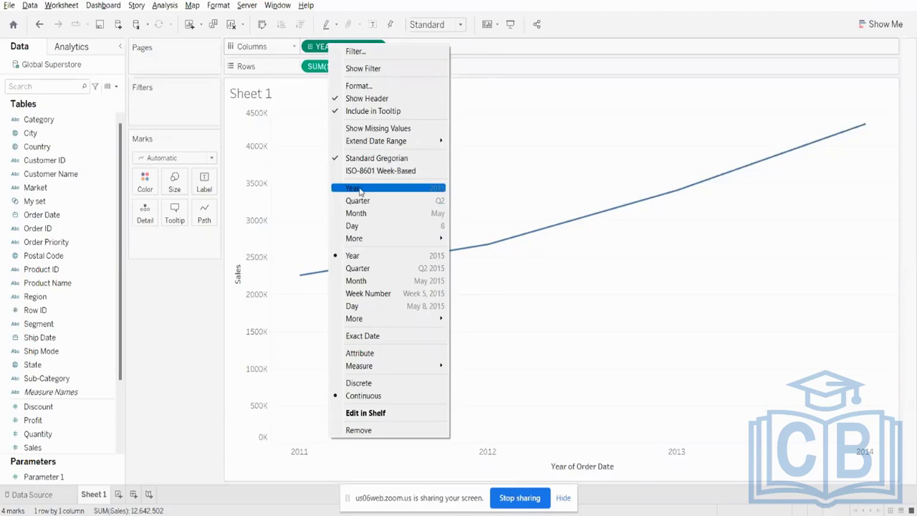
left_click(479, 108)
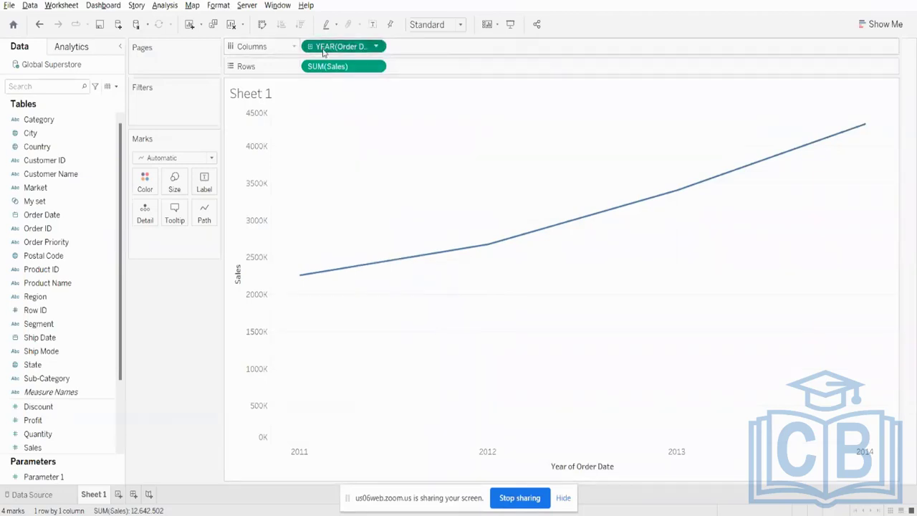
right_click(324, 49)
right_click(39, 146)
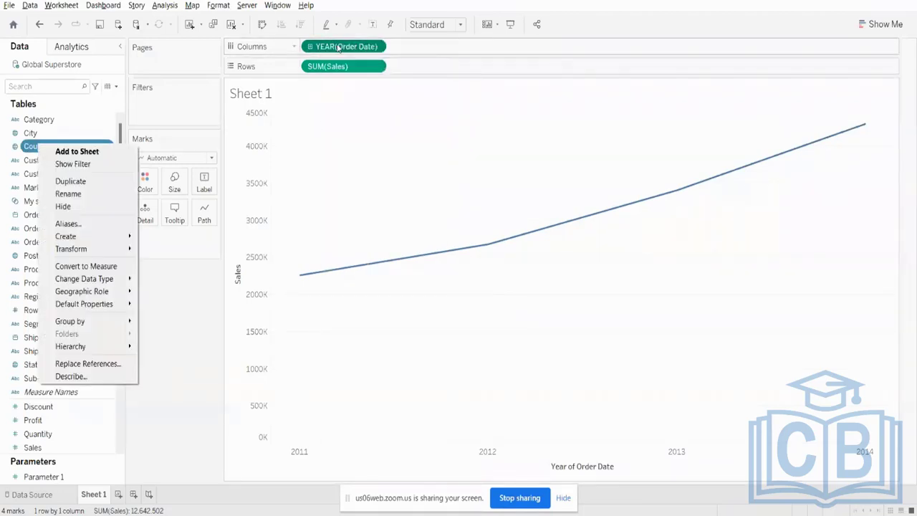
right_click(338, 47)
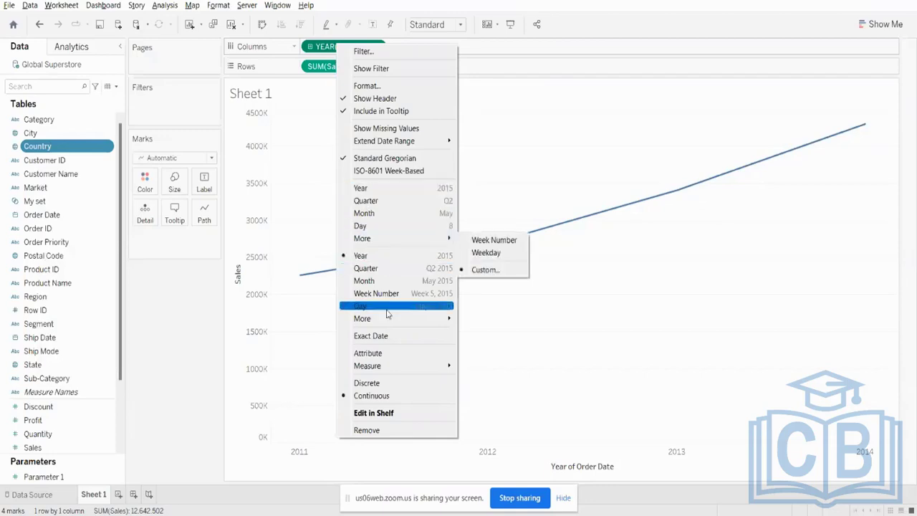
mouse_move(376, 320)
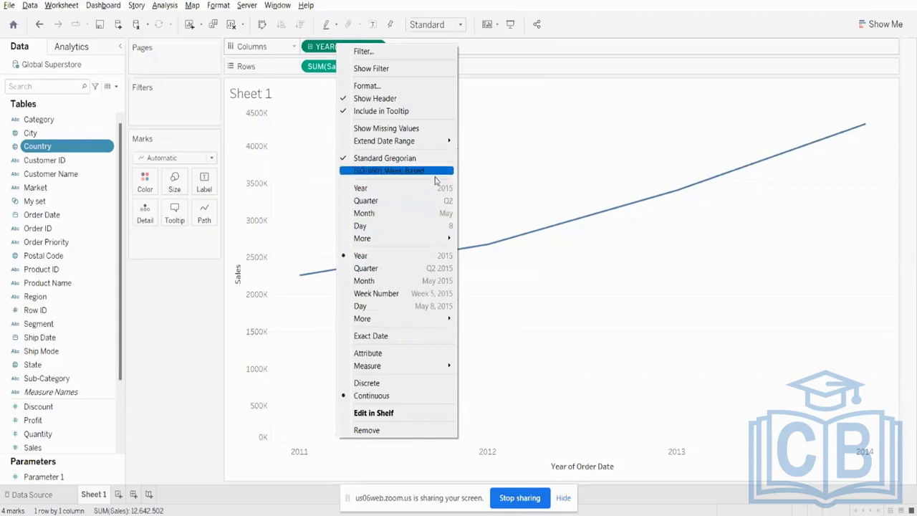
left_click(471, 131)
- Re-add Order Date to Columns as a discrete field and switch its date part through Quarter, Month and Day
left_click_drag(317, 45, 299, 273)
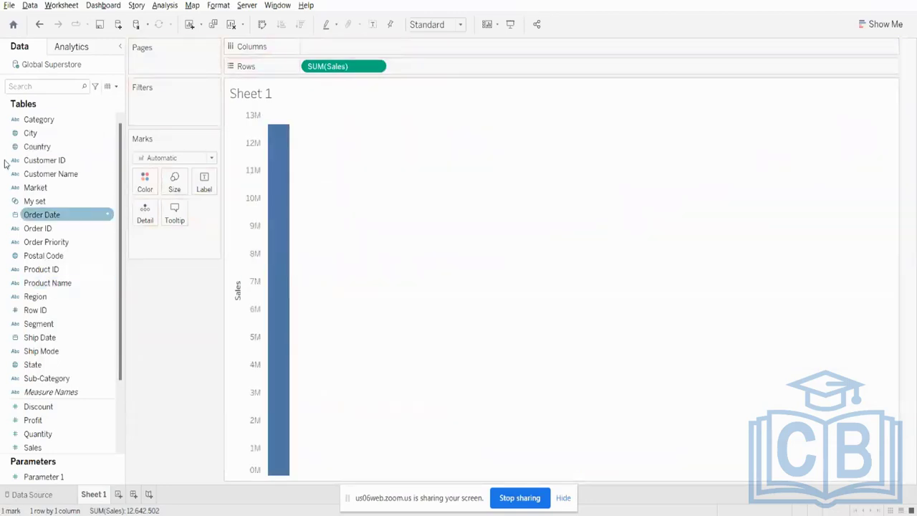
left_click_drag(37, 215, 326, 48)
right_click(327, 48)
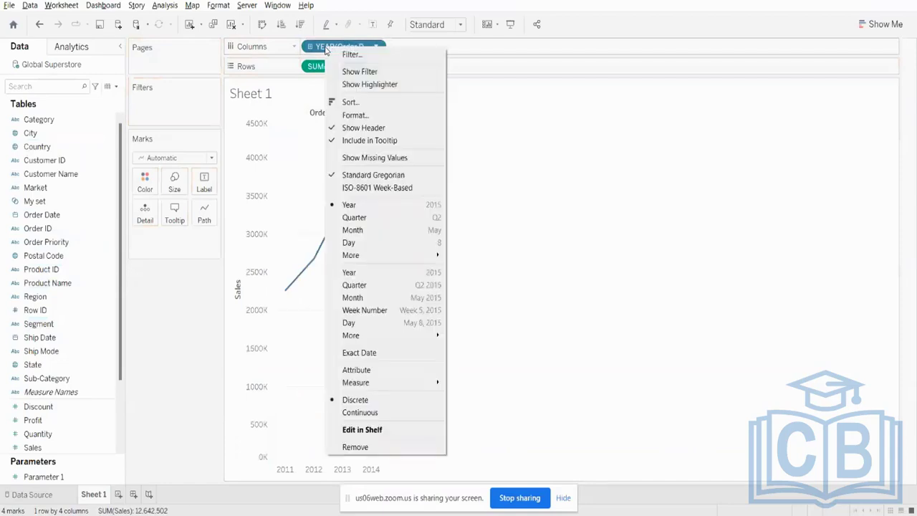
left_click(351, 216)
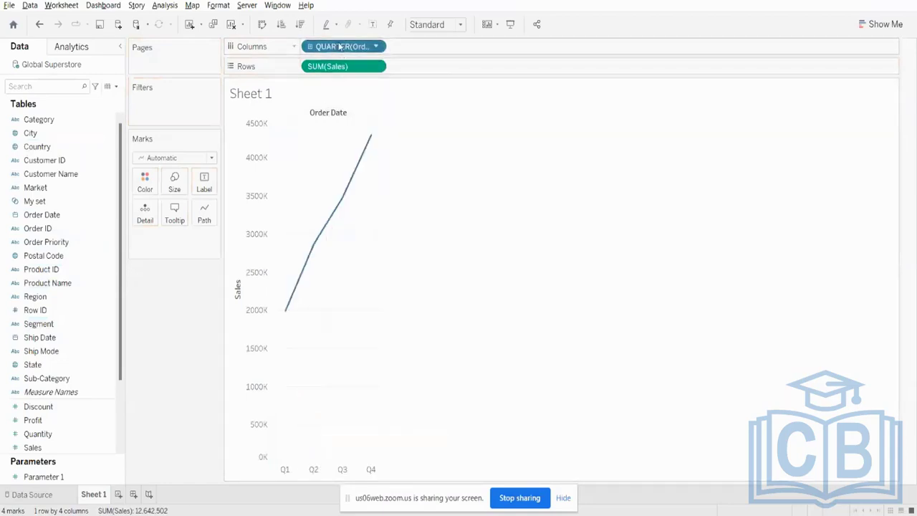
right_click(336, 46)
left_click(369, 227)
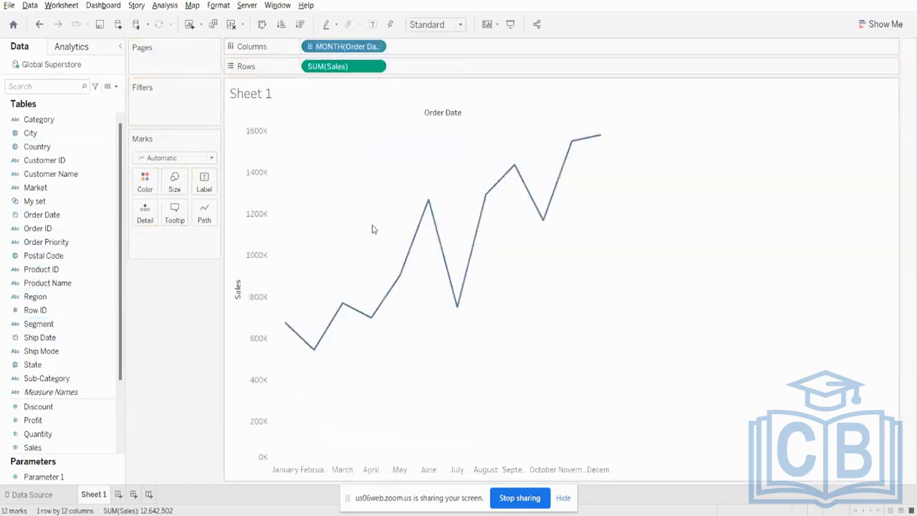
right_click(337, 49)
left_click(358, 239)
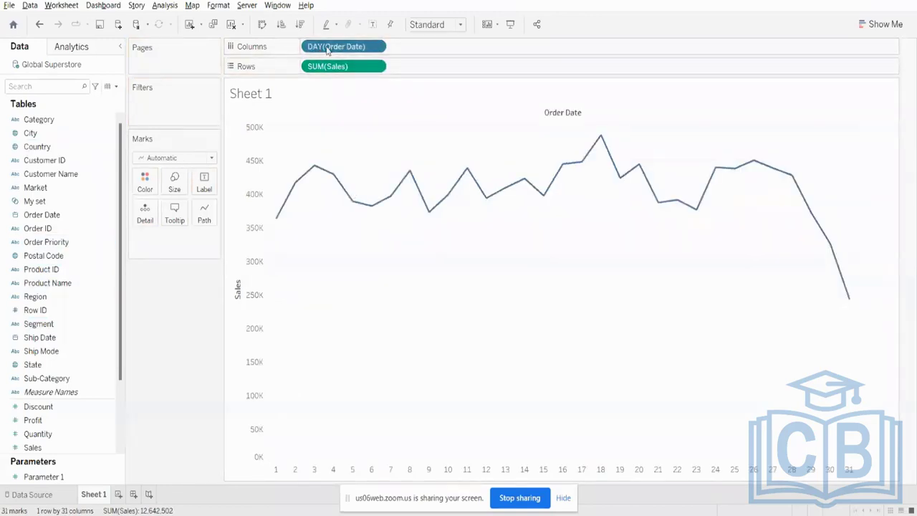
- Remove DAY(Order Date) from Columns and place Order Date there again as a discrete year
left_click_drag(330, 49, 153, 121)
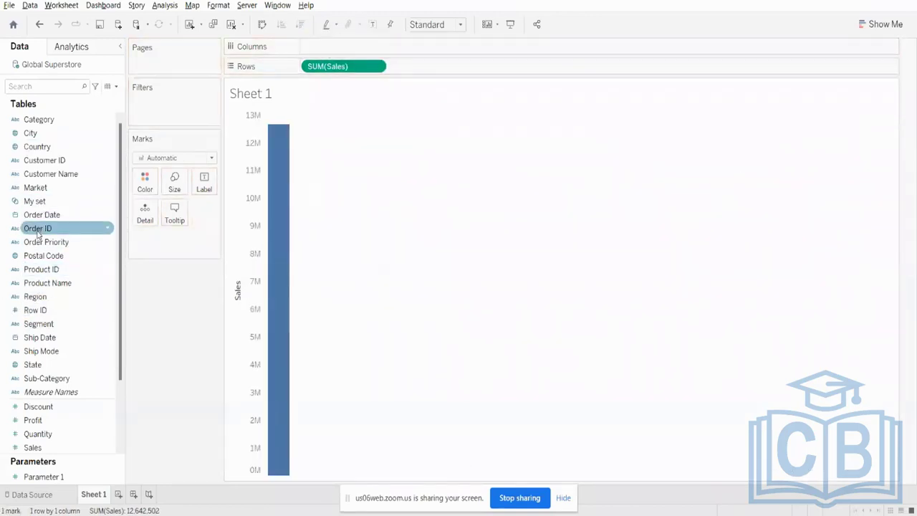
left_click_drag(41, 215, 344, 57)
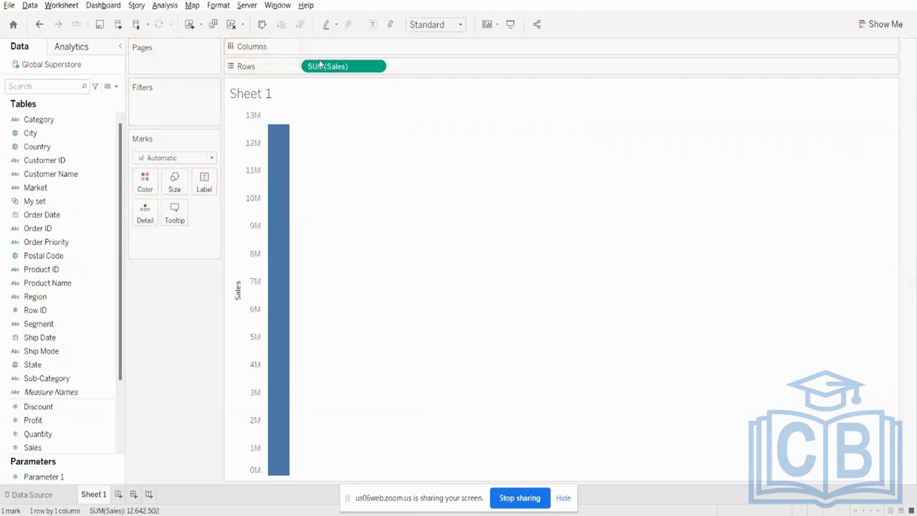
left_click_drag(93, 217, 352, 56)
left_click_drag(52, 215, 339, 45)
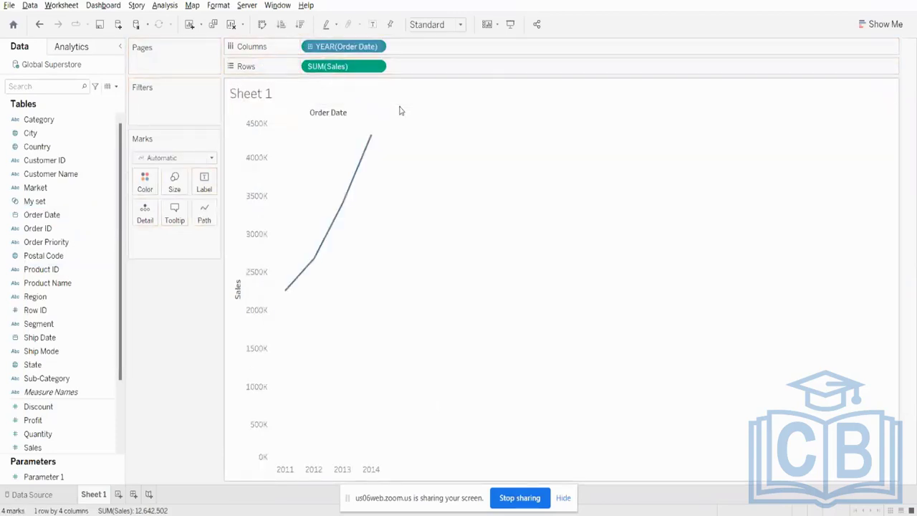
- Make YEAR(Order Date) continuous and switch it from the year date part to the Year date value
right_click(324, 46)
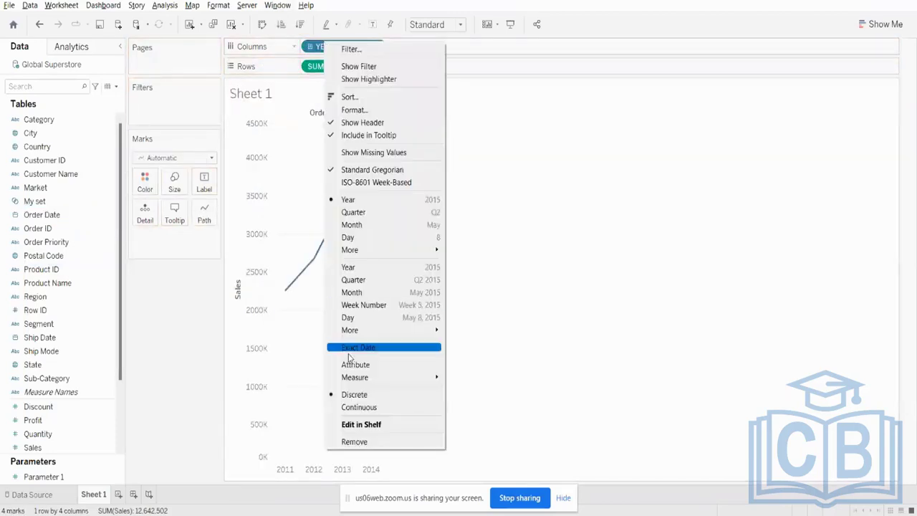
left_click(344, 407)
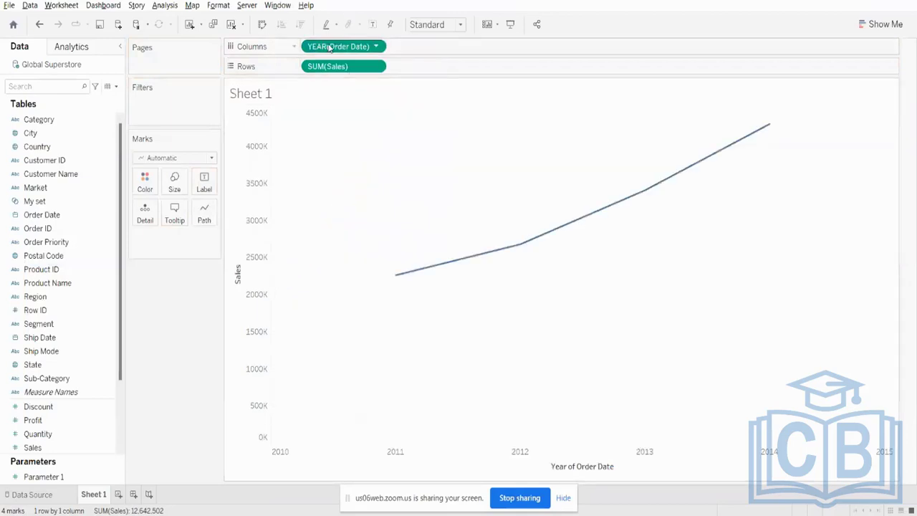
right_click(332, 47)
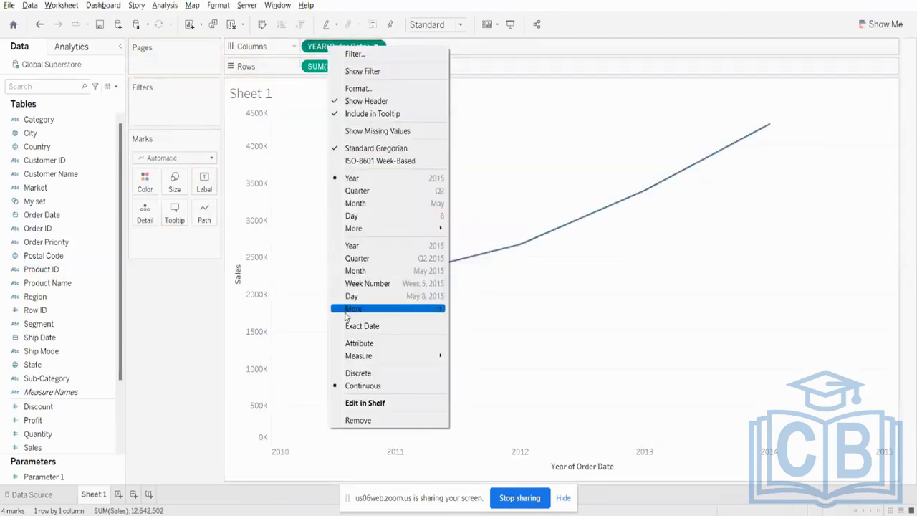
left_click(354, 247)
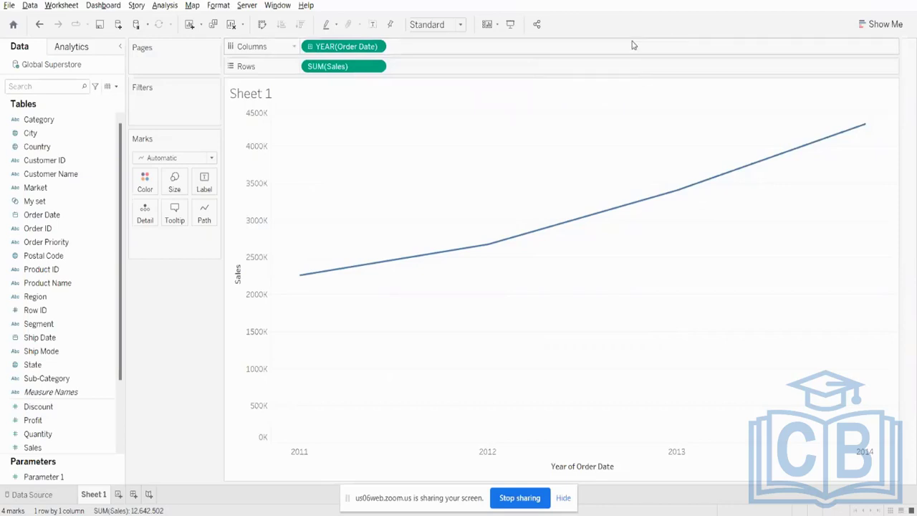
- Drill the continuous Order Date down from Year through Quarter and Month to Week
left_click(311, 47)
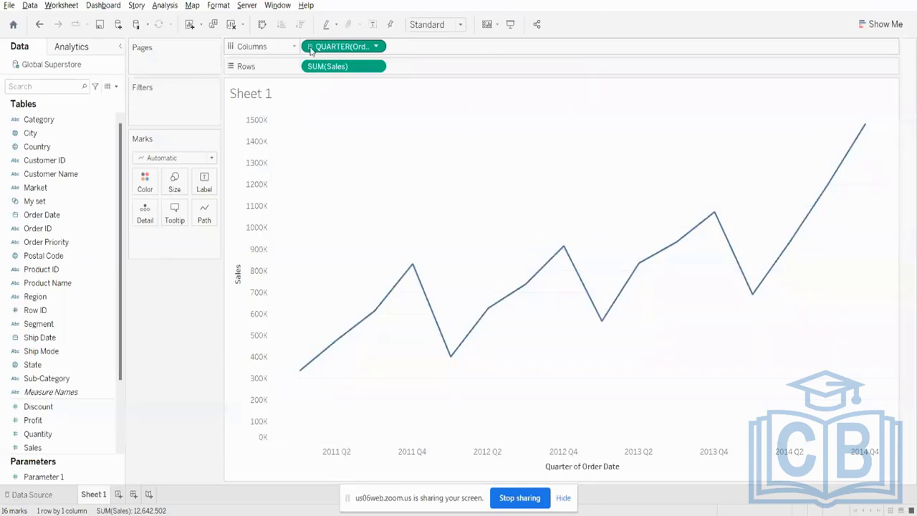
left_click(311, 47)
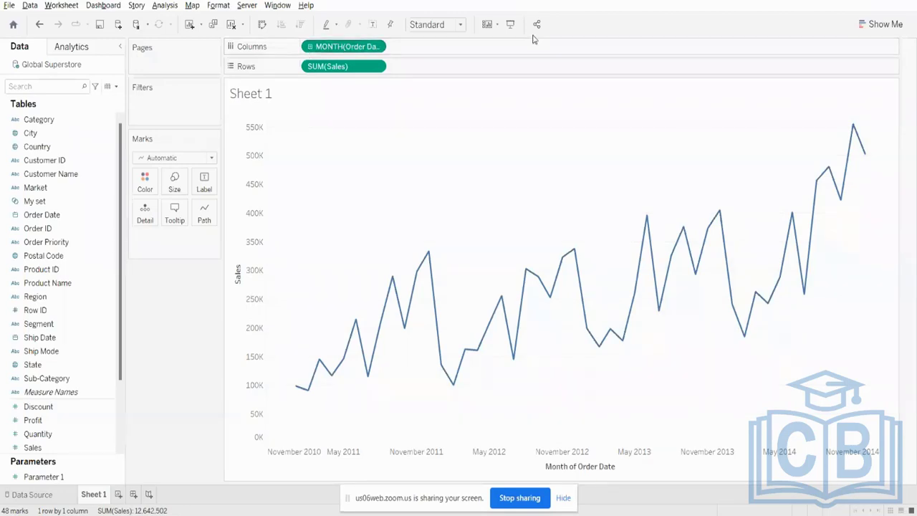
left_click(310, 49)
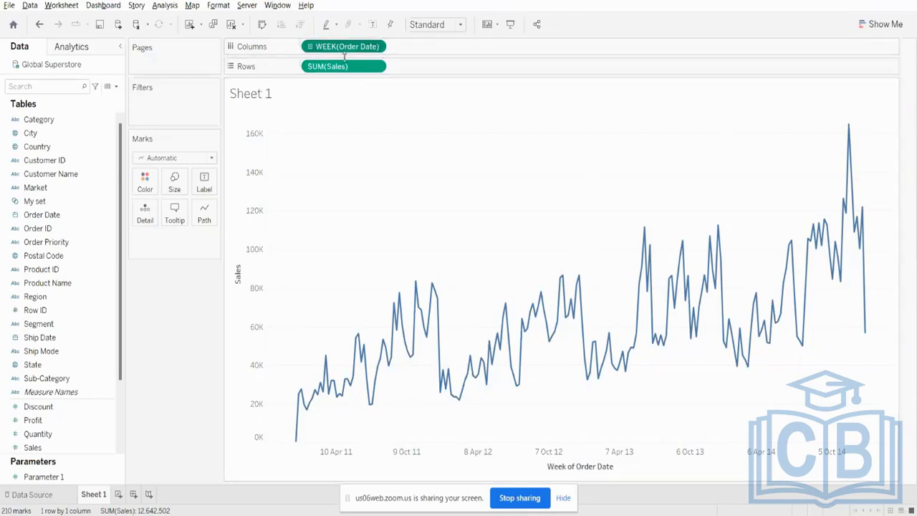
- Remove WEEK(Order Date) from Columns and add Order Date back as a discrete year
left_click_drag(349, 54, 217, 149)
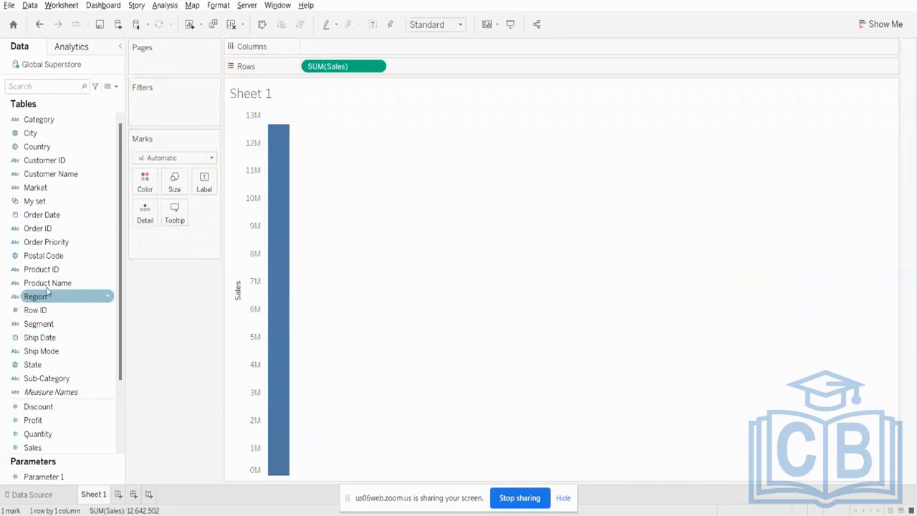
left_click_drag(42, 215, 358, 55)
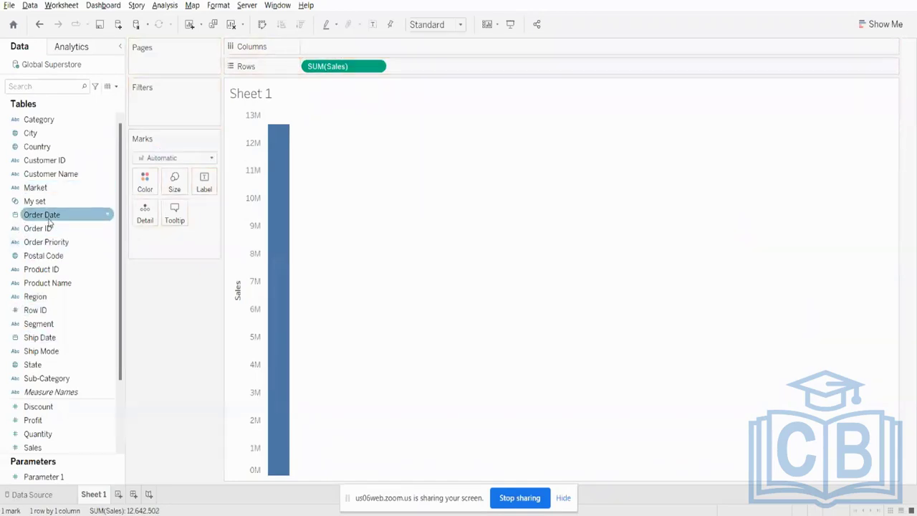
left_click_drag(41, 215, 334, 47)
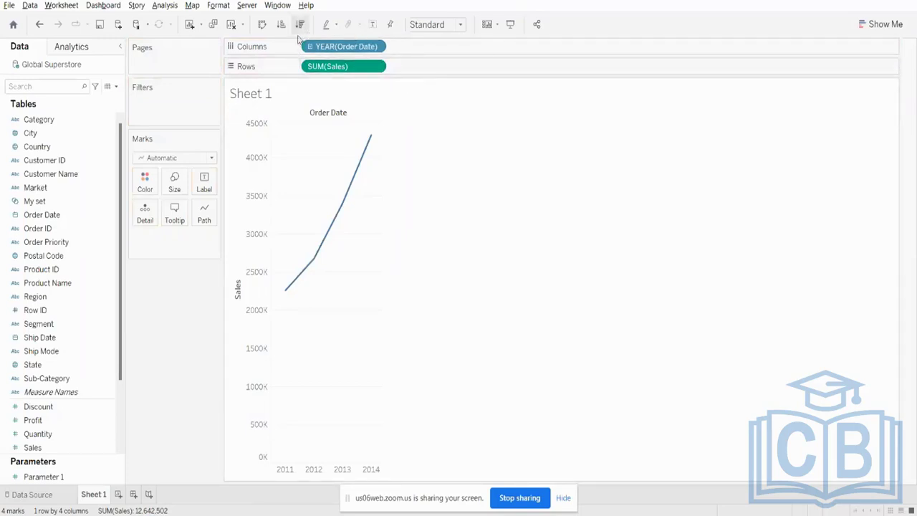
right_click(341, 65)
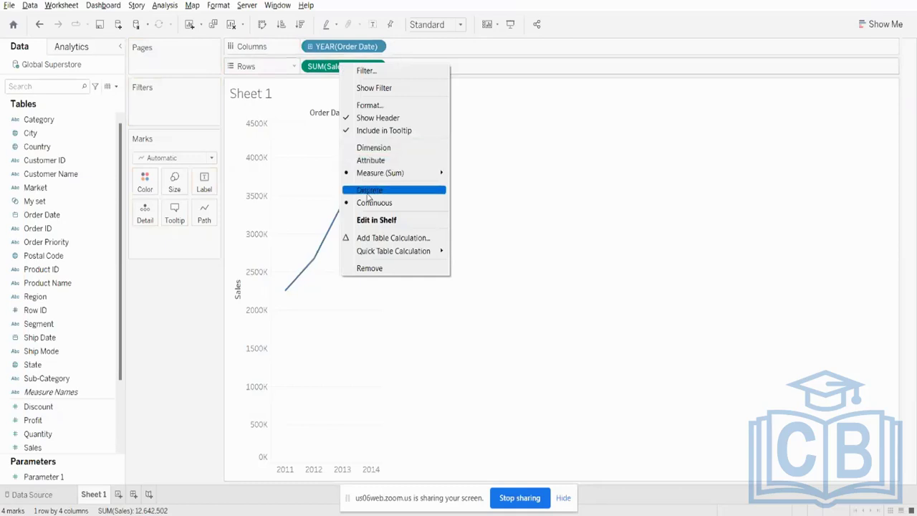
left_click(369, 14)
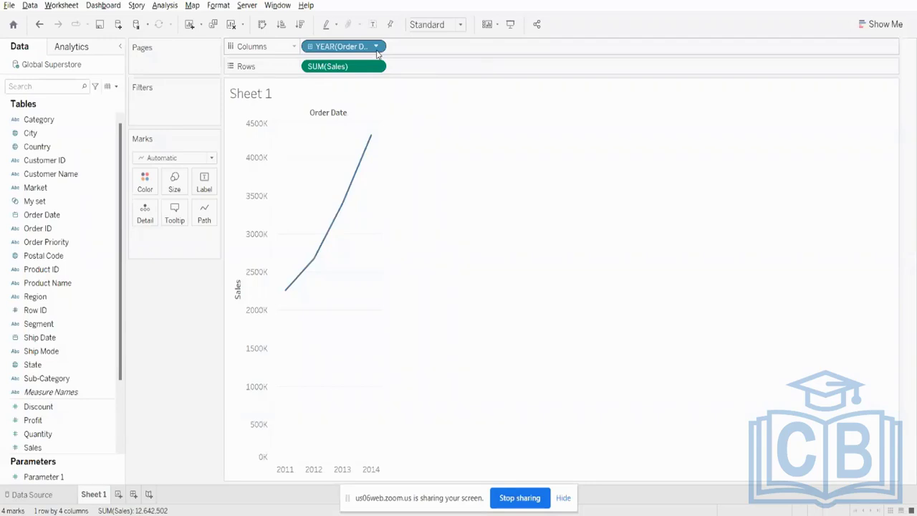
- Clear the worksheet and place Market on Rows
left_click(230, 24)
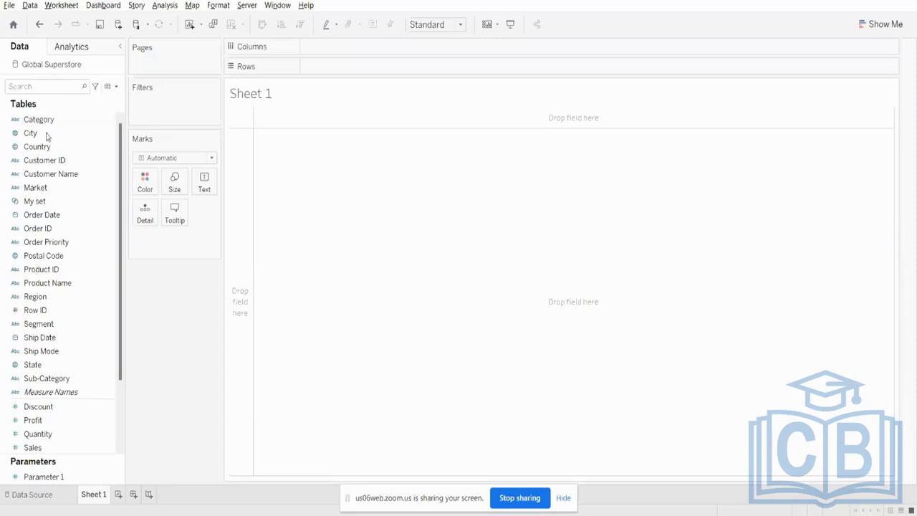
left_click_drag(70, 186, 367, 69)
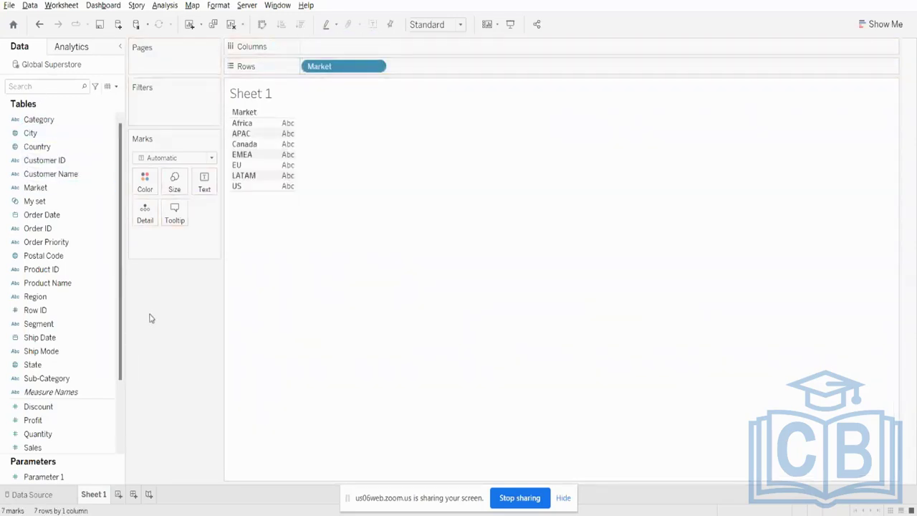
- Add Sales to Columns against Market, swap rows and columns, and swap them back to horizontal bars
left_click_drag(48, 447, 359, 65)
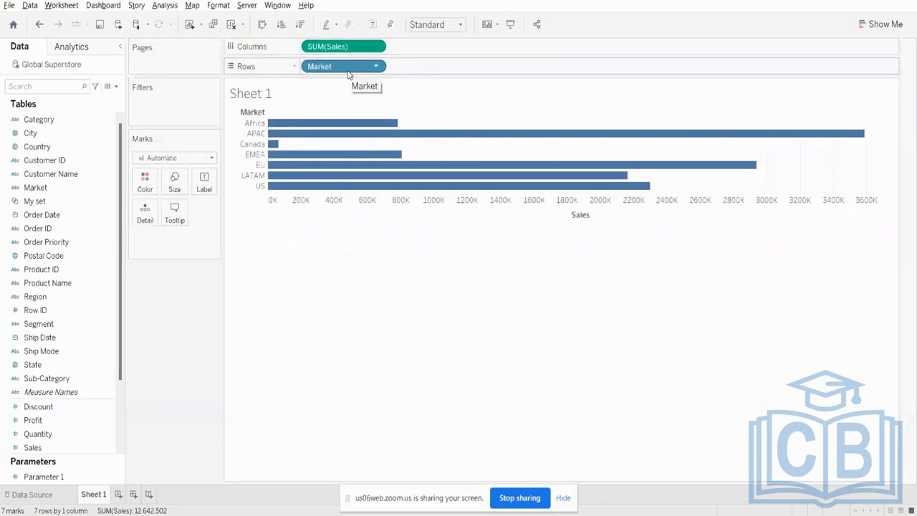
left_click(262, 25)
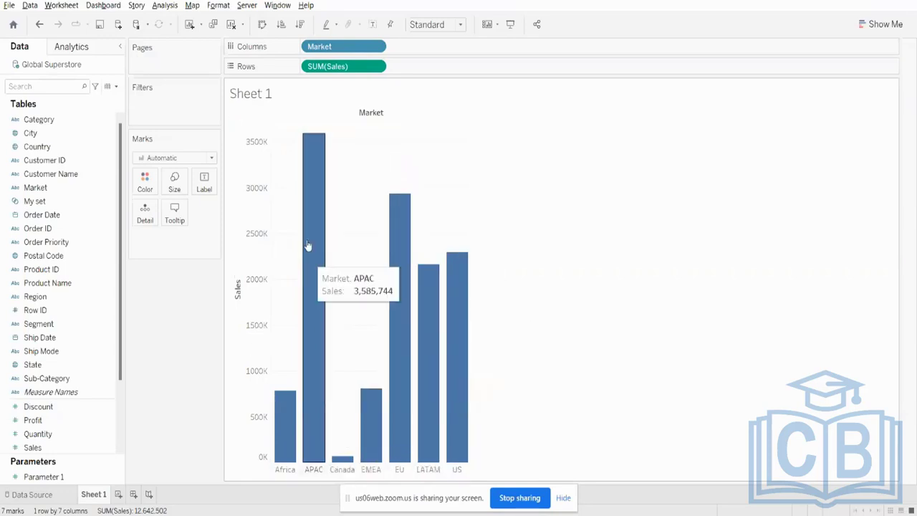
left_click(263, 23)
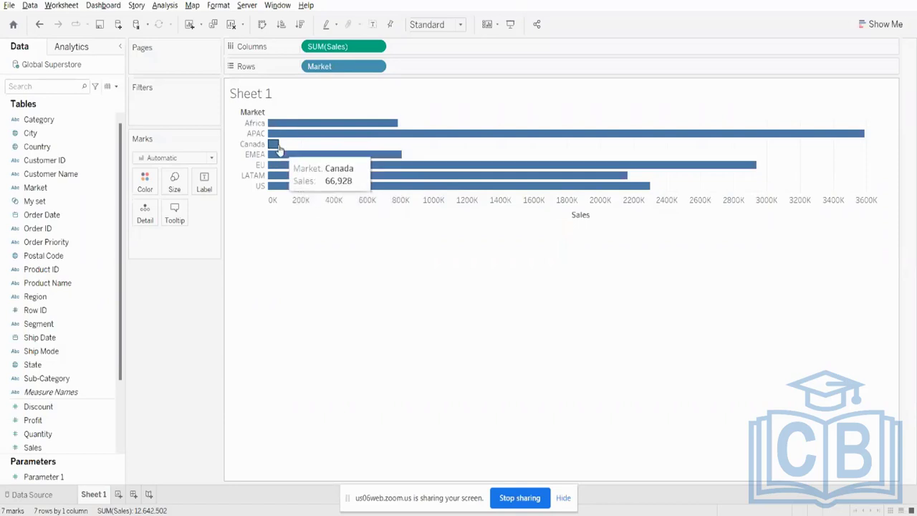
left_click(252, 145)
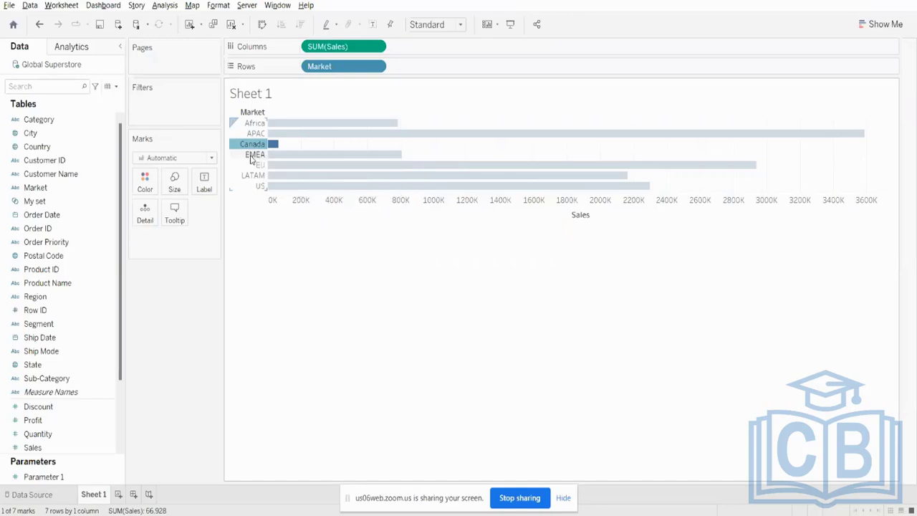
left_click(255, 122, "ctrl")
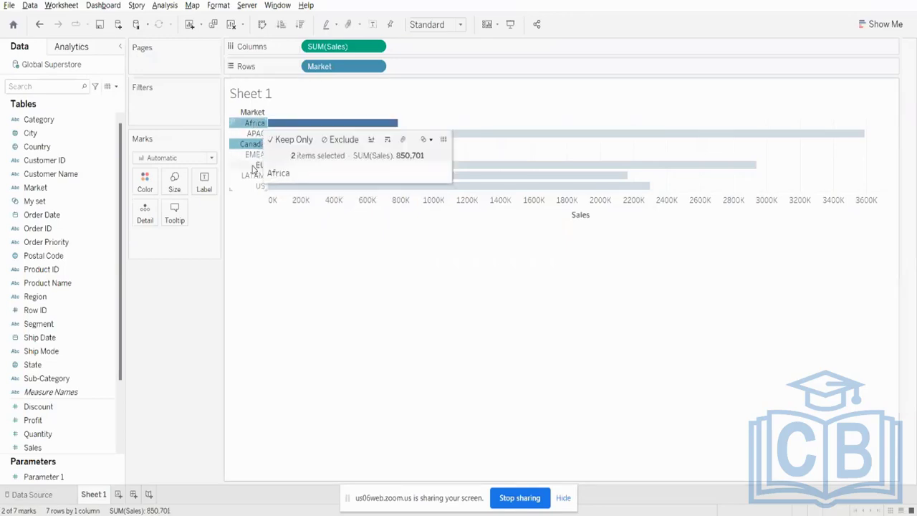
left_click(254, 154, "ctrl")
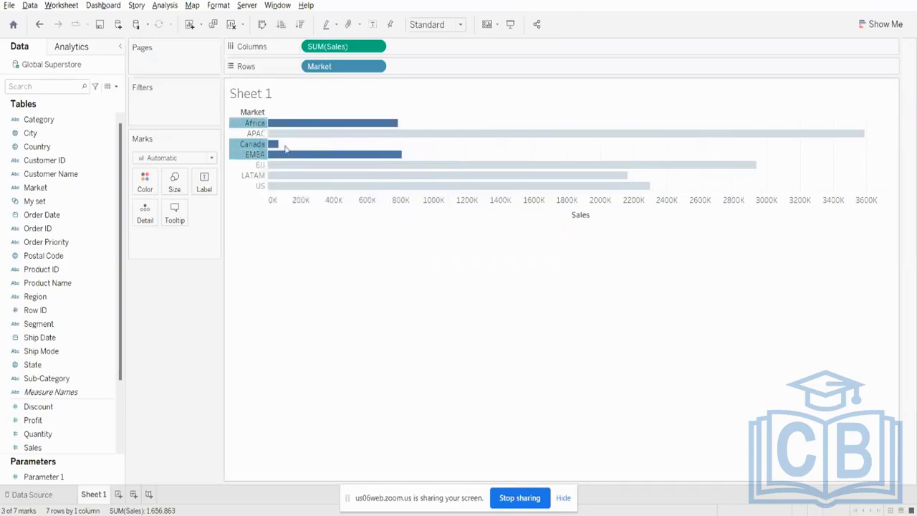
left_click(248, 146)
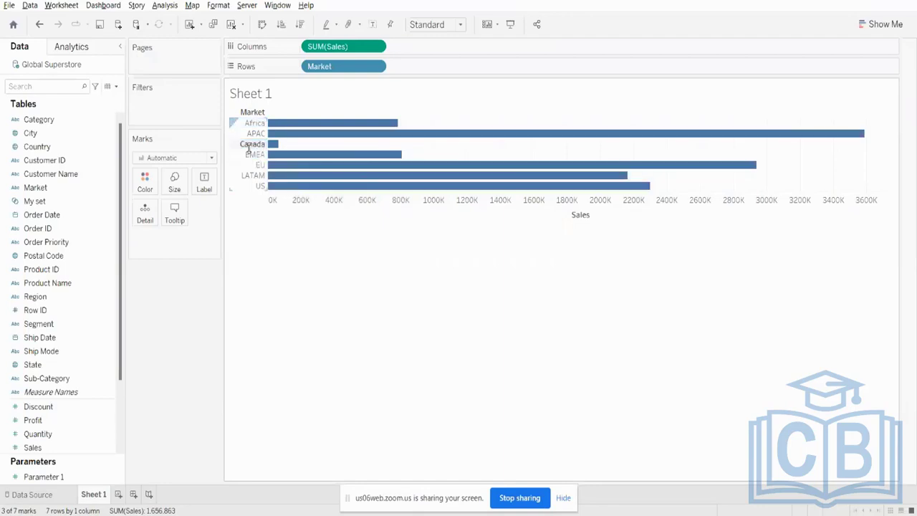
- Select the Africa, Canada and EMEA market headers together and combine them into one group
left_click(254, 123)
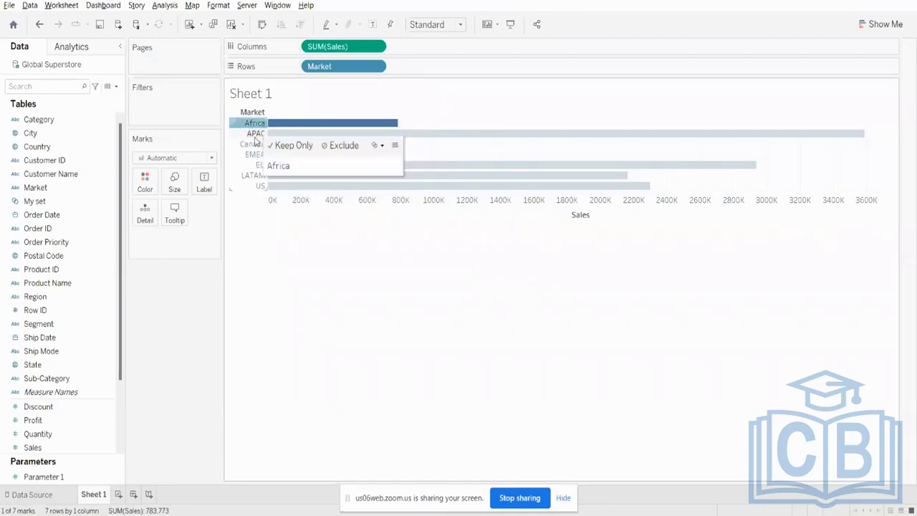
left_click(253, 144, "ctrl")
left_click(253, 154, "ctrl")
right_click(254, 155)
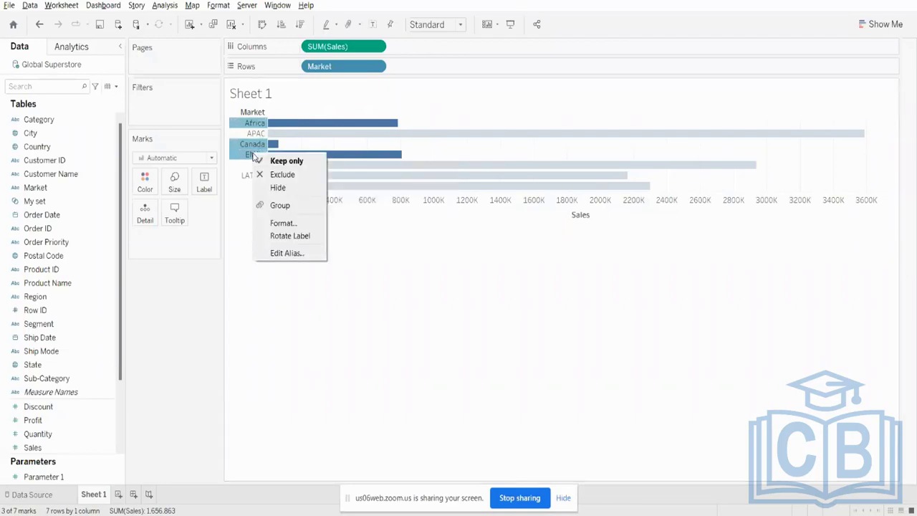
left_click(279, 206)
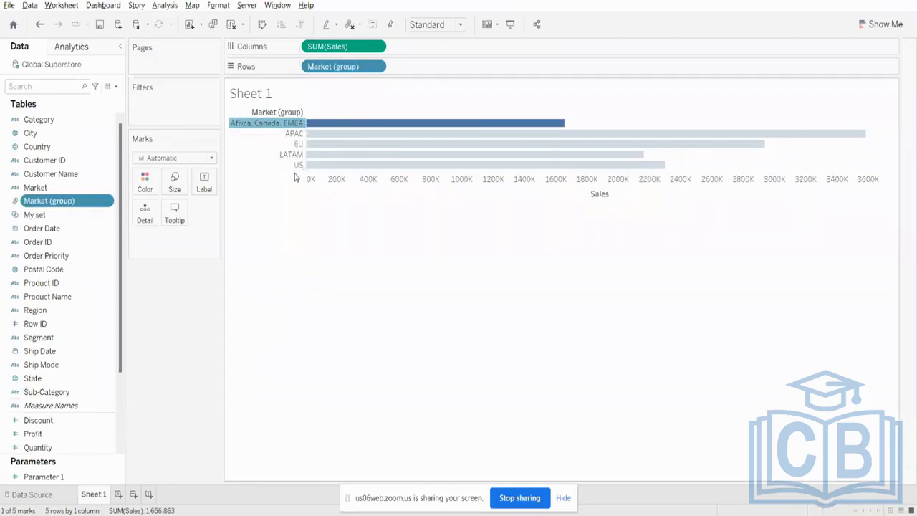
- Try labelling the market group bars with Sales on the Marks card, and remove that label again
left_click(373, 25)
left_click(373, 25)
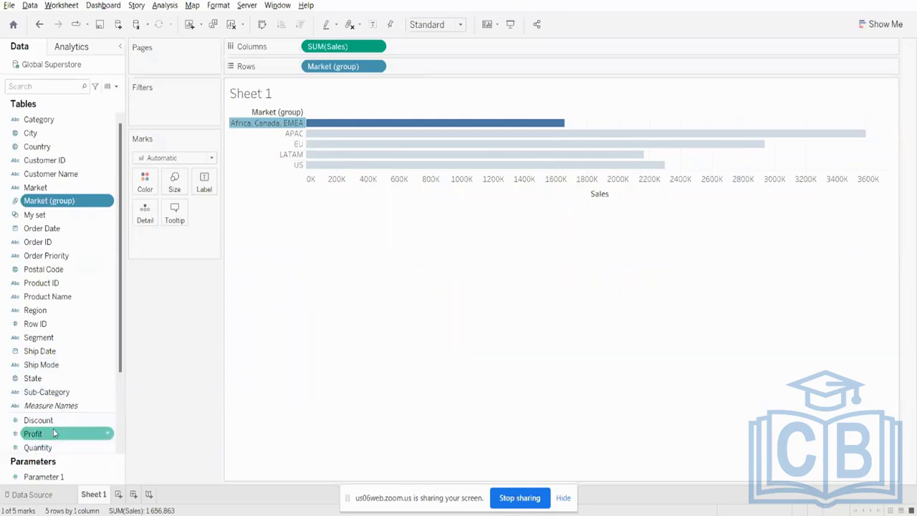
scroll(53, 430, "down", 3)
left_click_drag(51, 369, 201, 190)
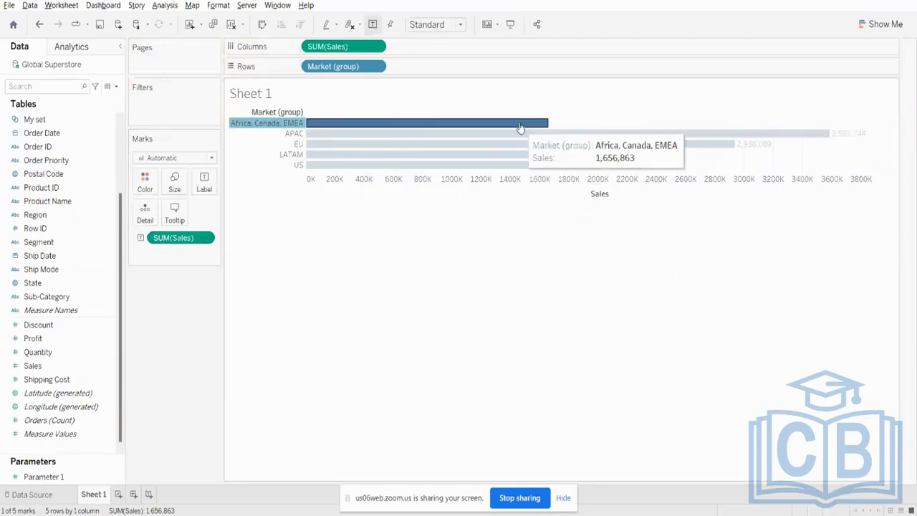
left_click(575, 228)
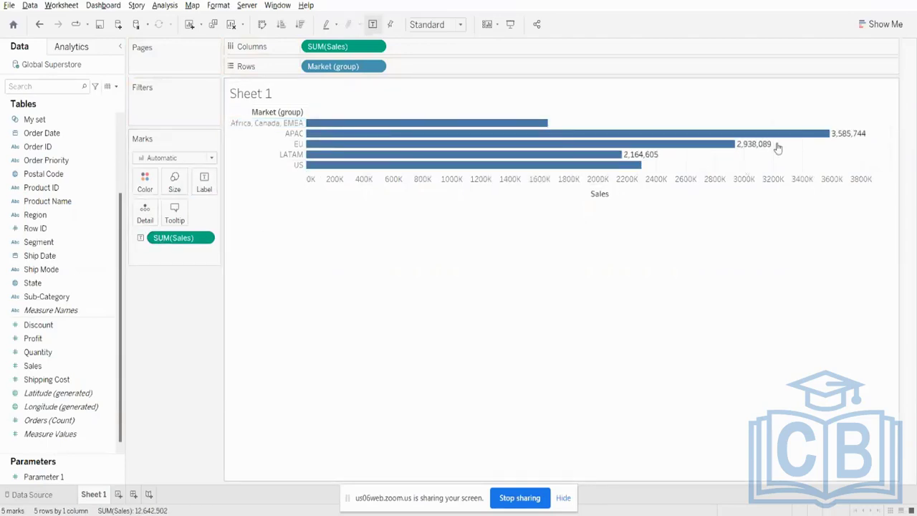
mouse_move(850, 141)
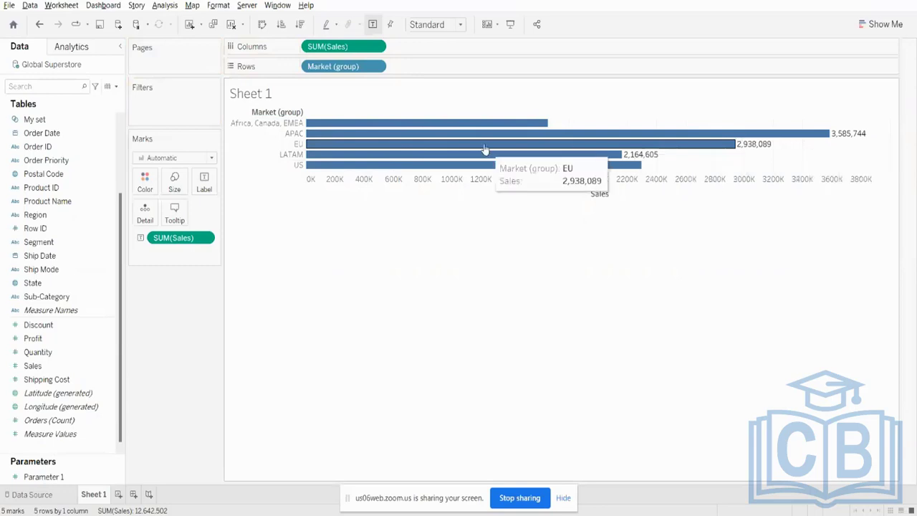
mouse_move(465, 128)
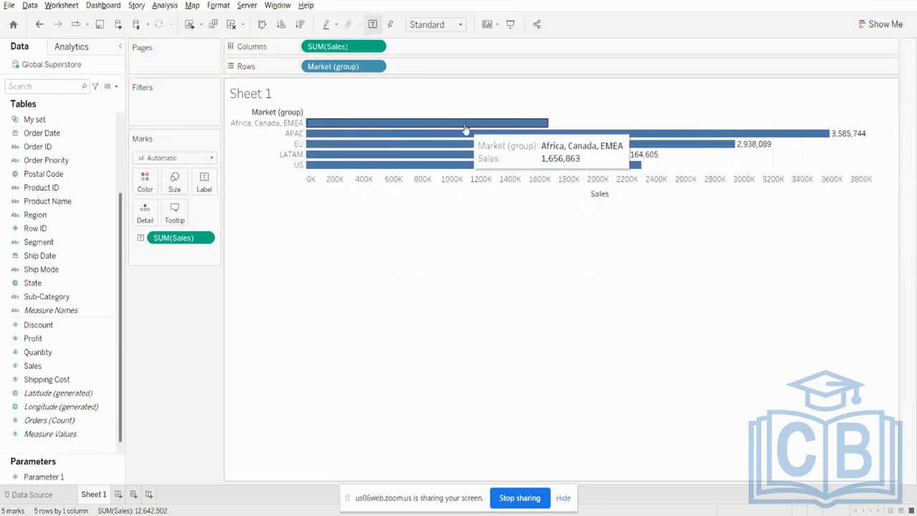
left_click_drag(179, 239, 140, 354)
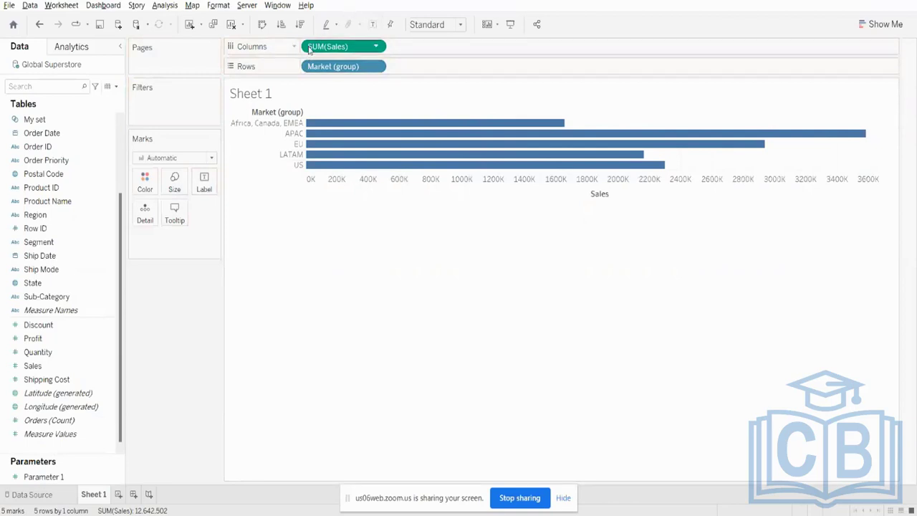
- Show mark labels on the market group bars and swap rows and columns to make the bars vertical
left_click(374, 26)
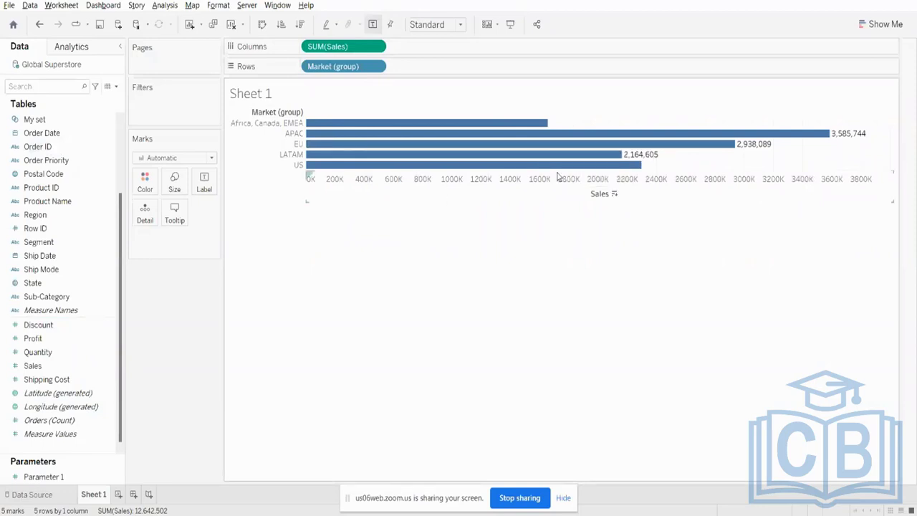
mouse_move(323, 128)
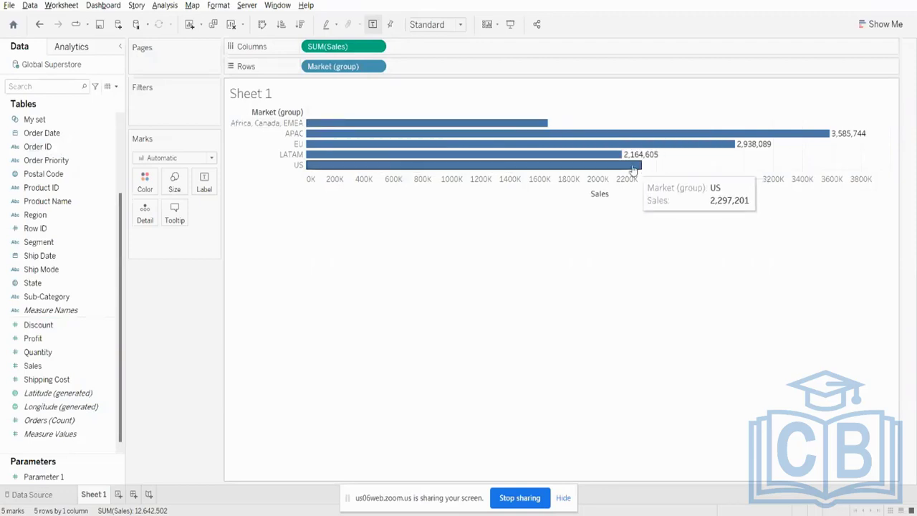
mouse_move(638, 153)
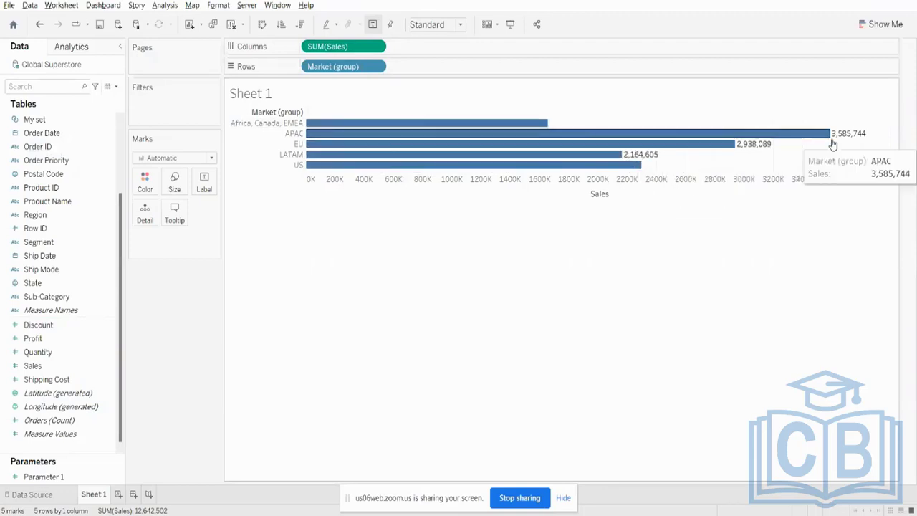
left_click(263, 29)
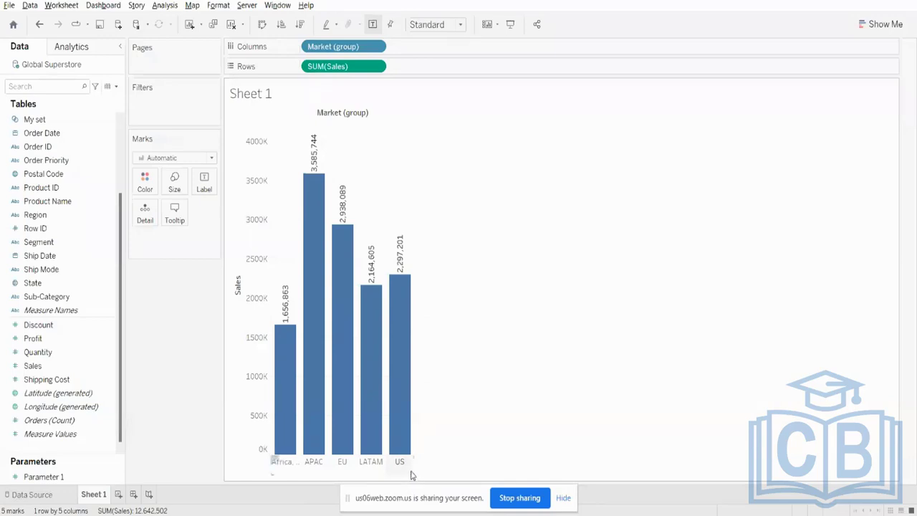
- Try widening the columns of the market group bar chart twice, undoing the resize each time
left_click_drag(414, 471, 606, 465)
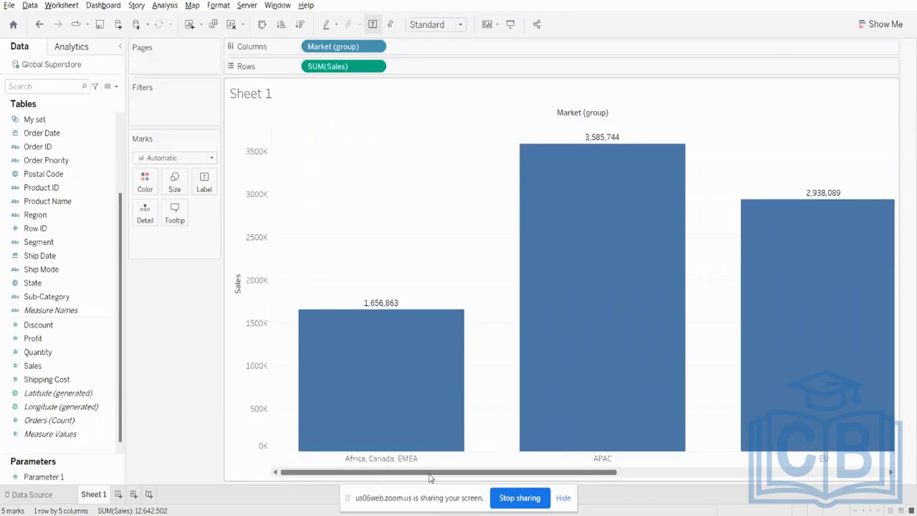
mouse_move(430, 478)
left_mouse_down()
mouse_move(667, 483)
mouse_move(424, 487)
left_mouse_up()
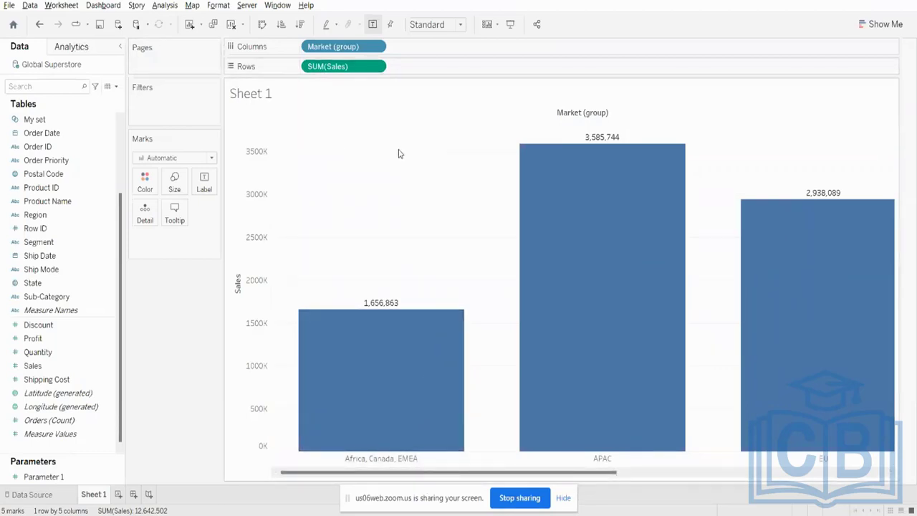
key("ctrl+z")
key("ctrl+z")
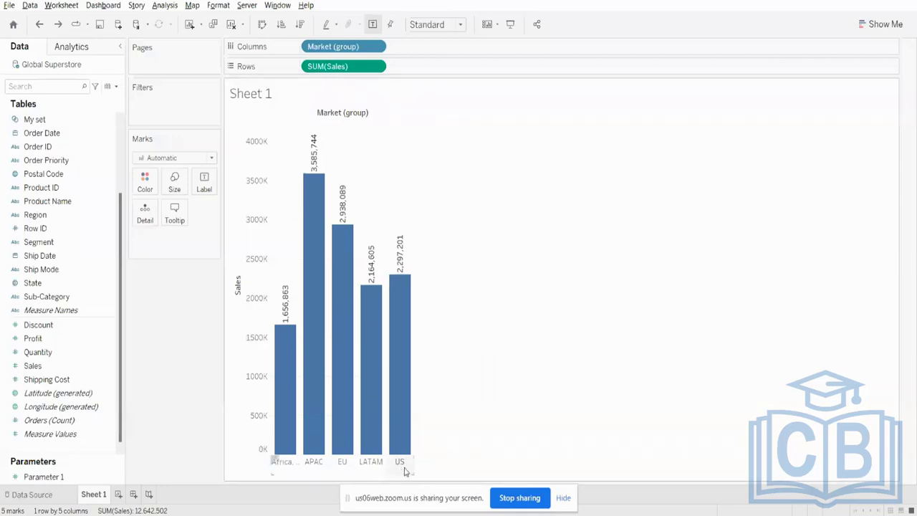
left_click_drag(416, 464, 567, 467)
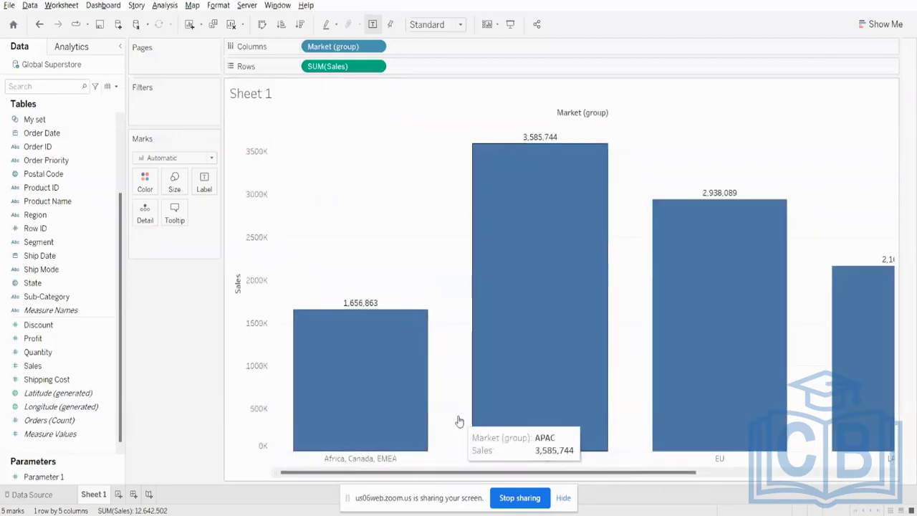
left_click(39, 24)
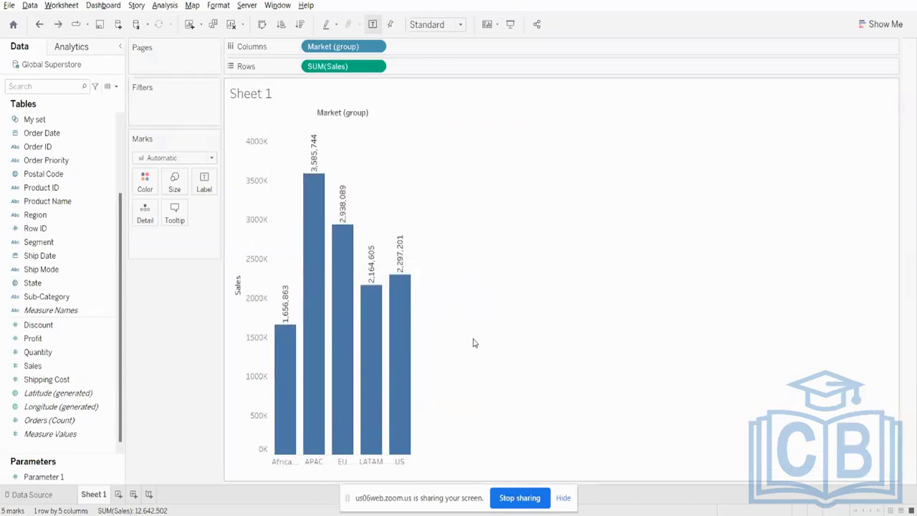
- Clear the market group and Sales fields from Sheet 1 to leave an empty view
mouse_move(313, 286)
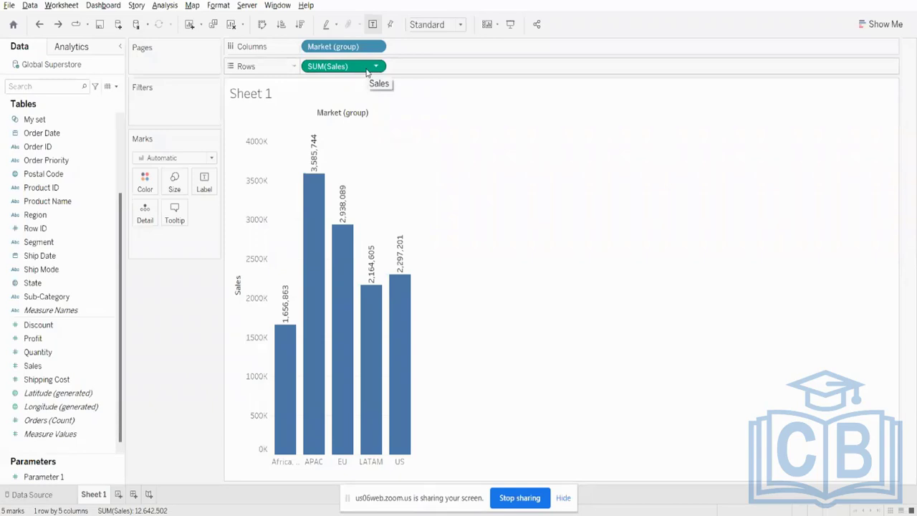
left_click_drag(367, 70, 315, 24)
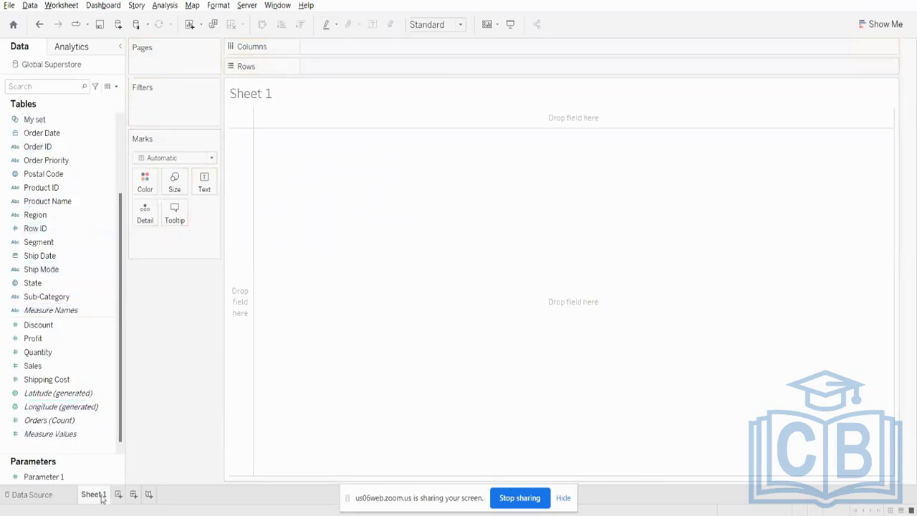
mouse_move(101, 499)
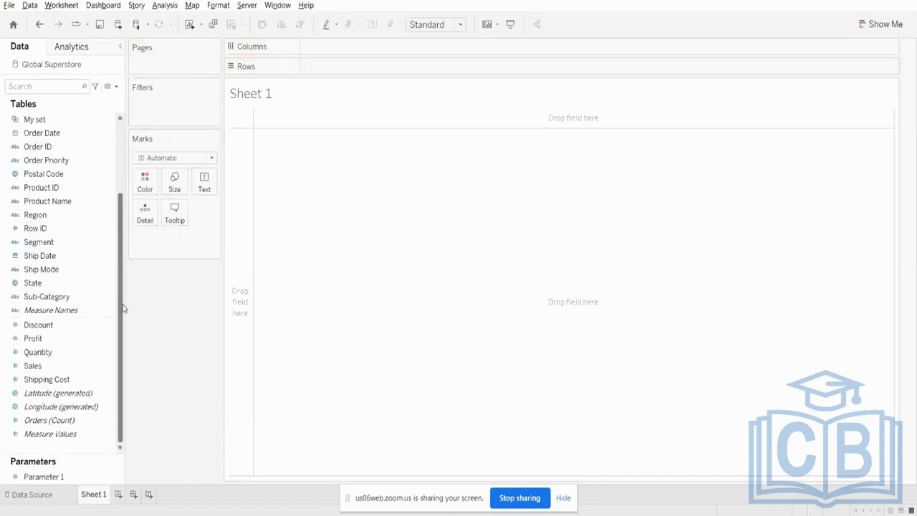
- Create a group from the Sub-Category field that combines Accessories, Art, Bookcases, Copiers and Furnishings
left_click(68, 299)
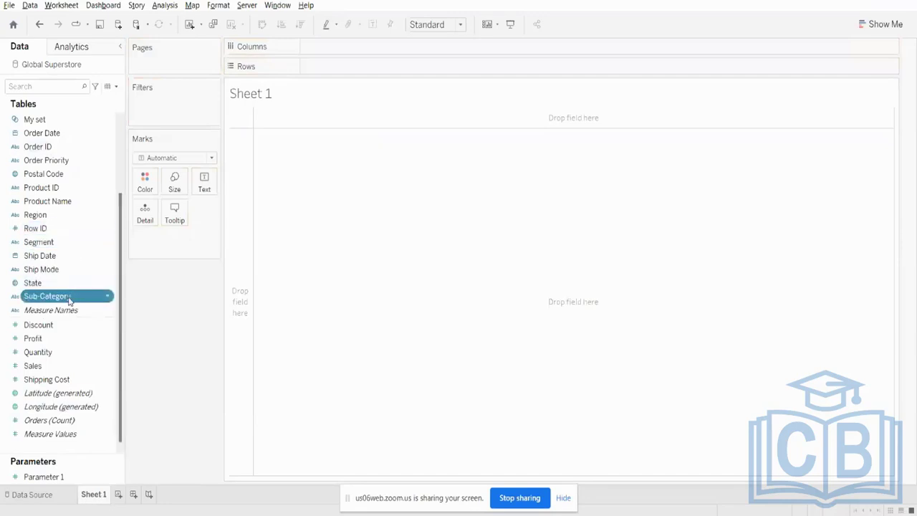
right_click(69, 300)
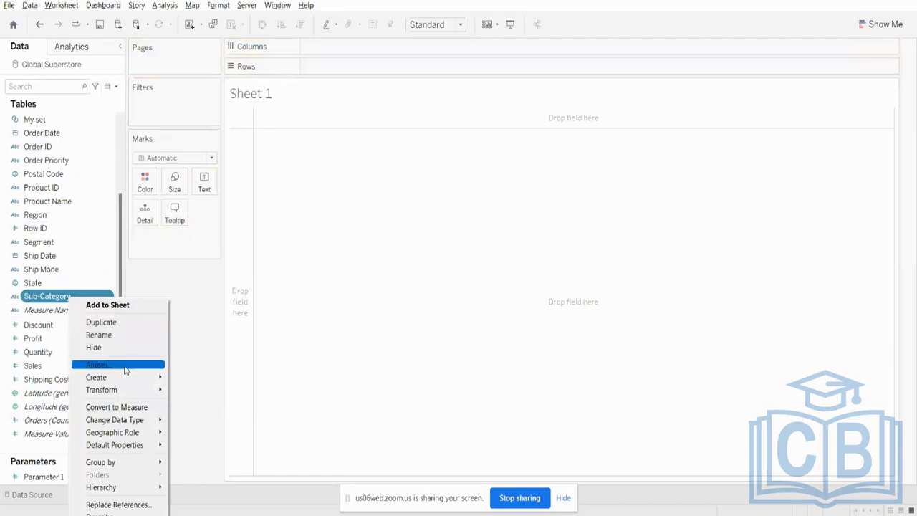
mouse_move(120, 380)
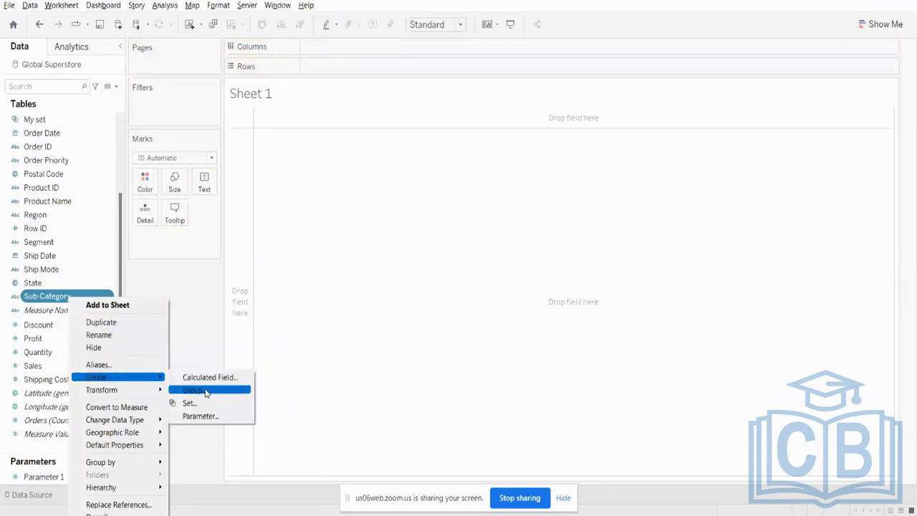
left_click(206, 391)
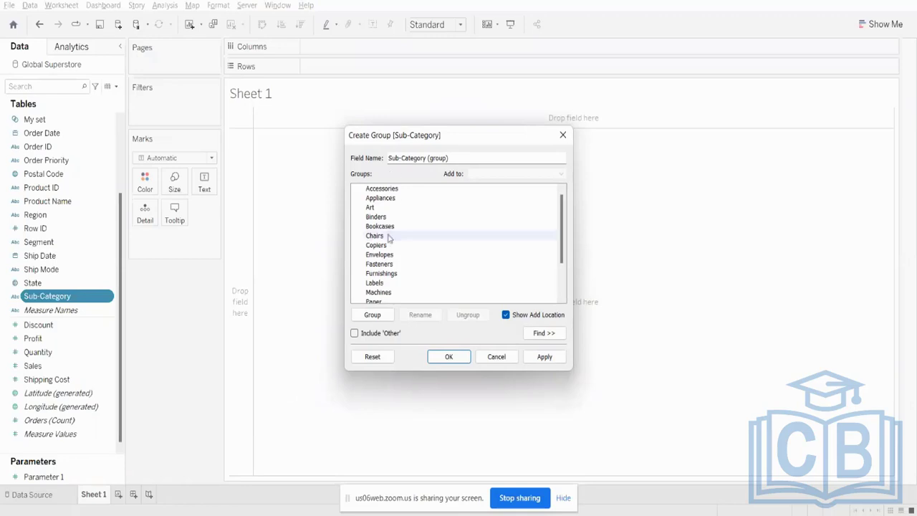
left_click(387, 190)
left_click(378, 209, "ctrl")
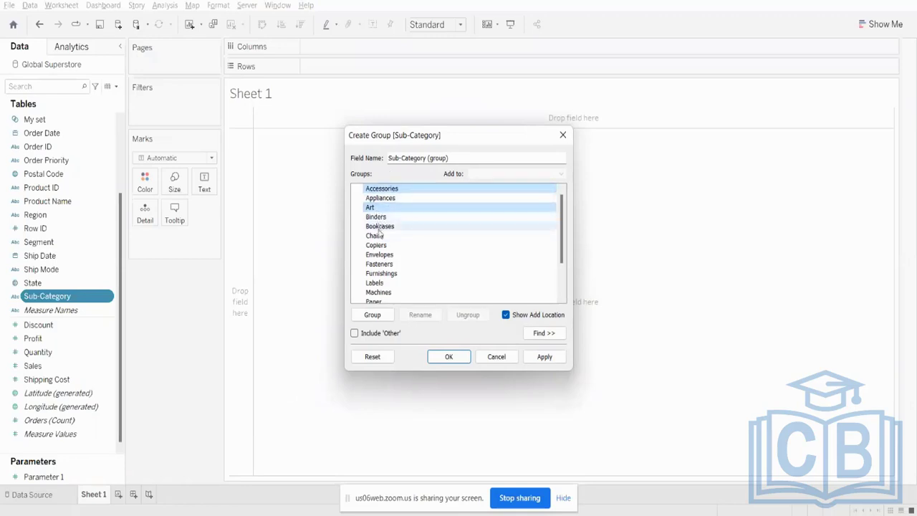
left_click(380, 227, "ctrl")
left_click(376, 245, "ctrl")
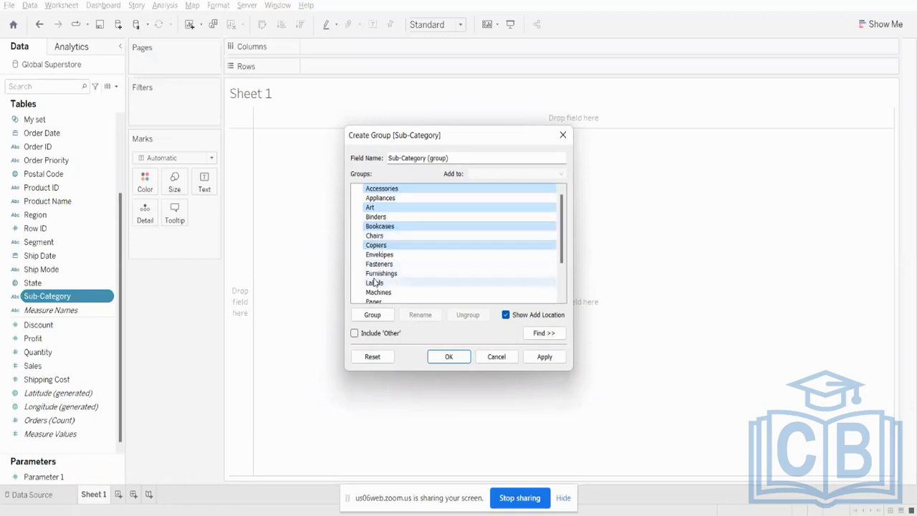
left_click(380, 274, "ctrl")
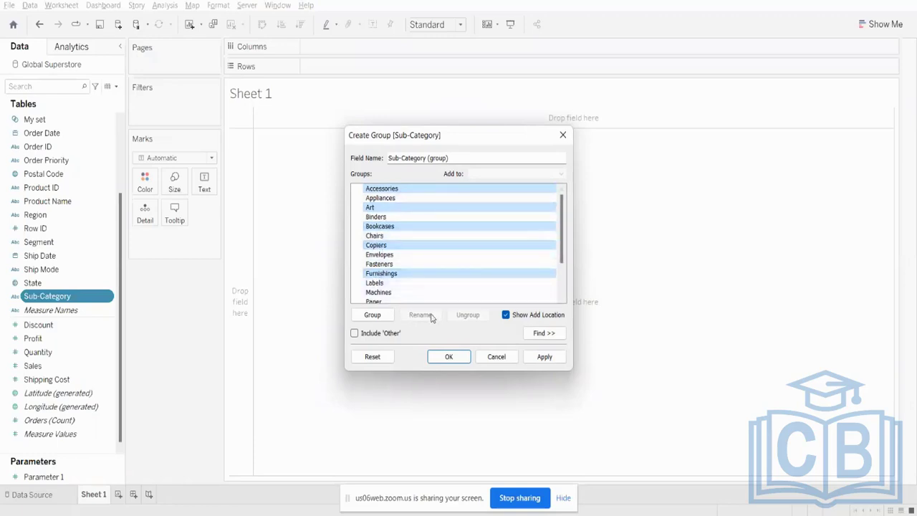
left_click(373, 315)
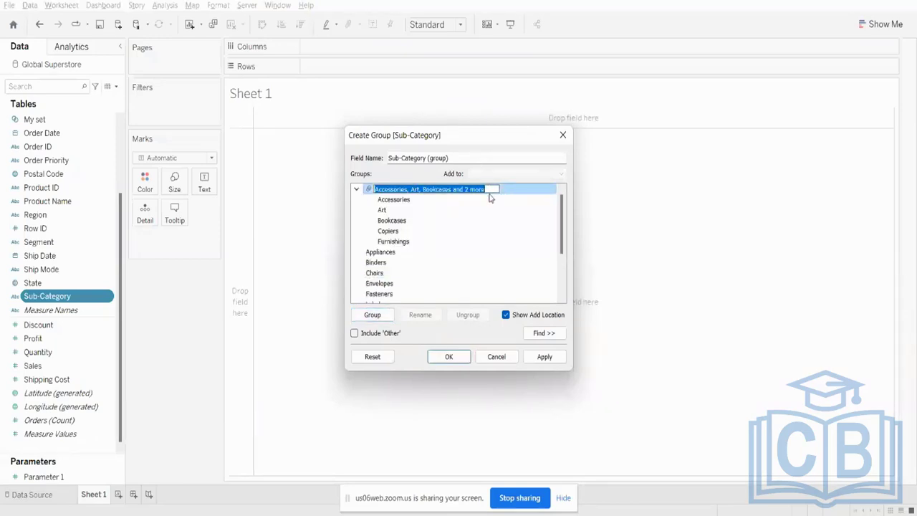
key("BackSpace")
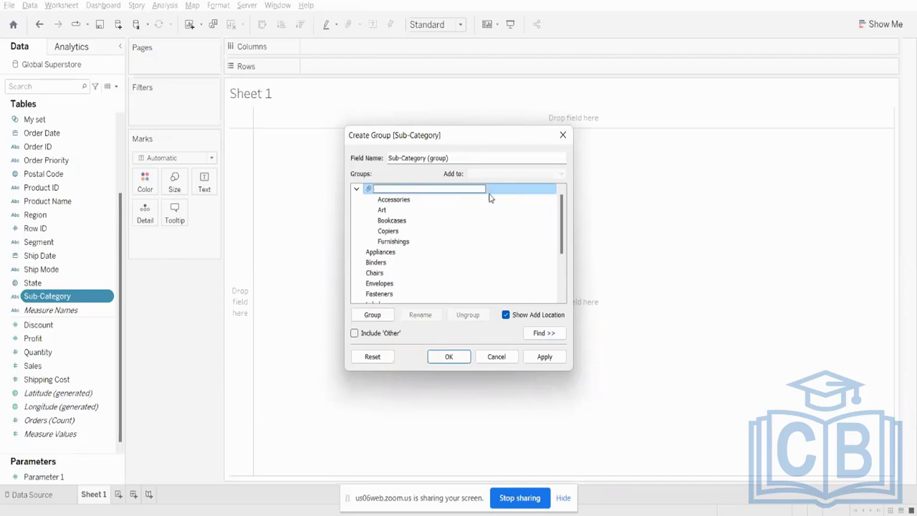
key("Caps_Lock")
type("M")
key("Caps_Lock")
key("Caps_Lock")
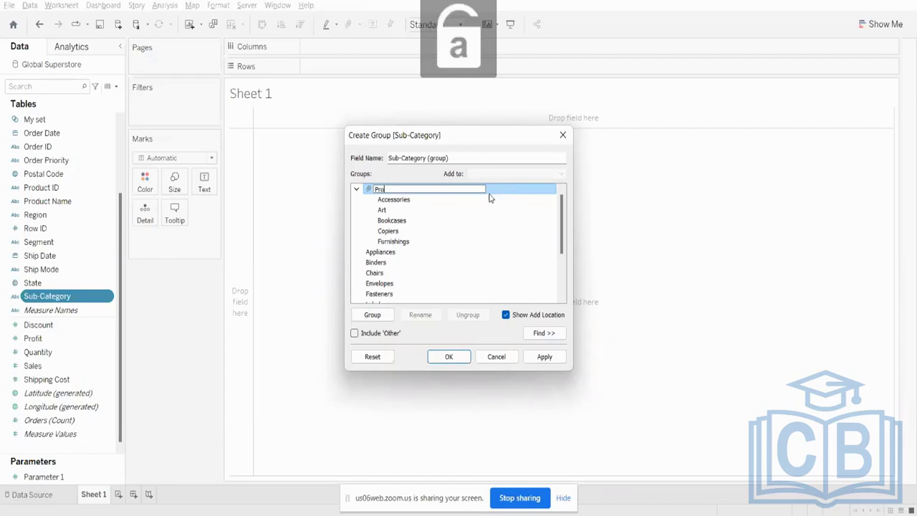
key("Caps_Lock")
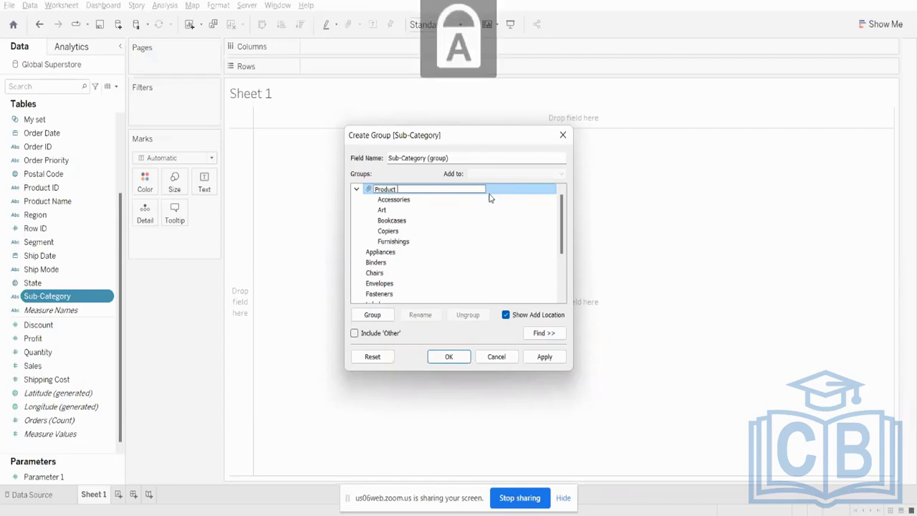
key("BackSpace")
key("BackSpace")
key("BackSpace")
key("BackSpace")
key("BackSpace")
key("BackSpace")
key("BackSpace")
key("Caps_Lock")
type("s")
key("Caps_Lock")
type("UB")
key("Caps_Lock")
type("c")
key("BackSpace")
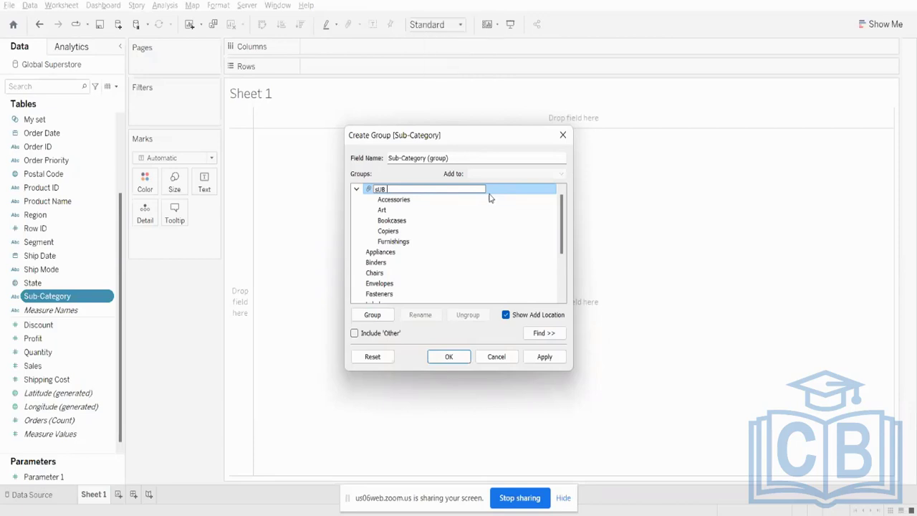
- Name the combined group Sub Category Group, and apply and save the new grouped field
key("Caps_Lock")
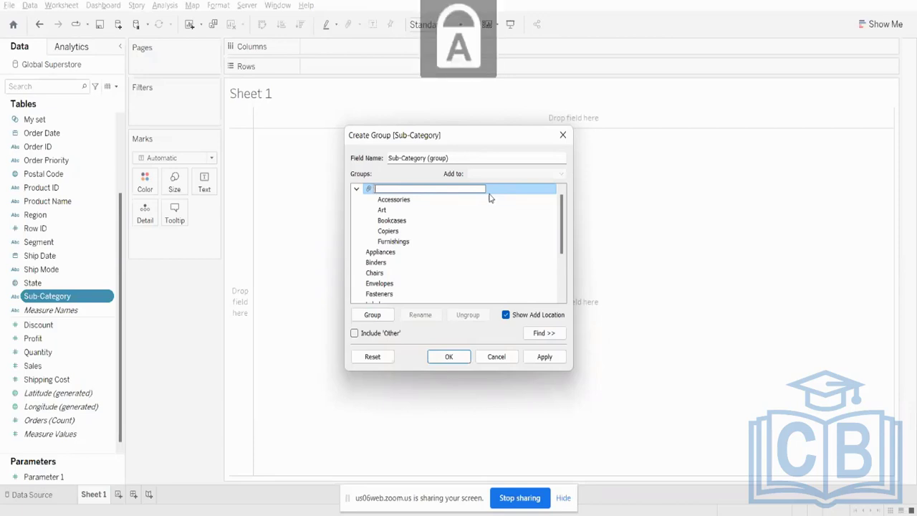
type("S")
key("Caps_Lock")
type("ub")
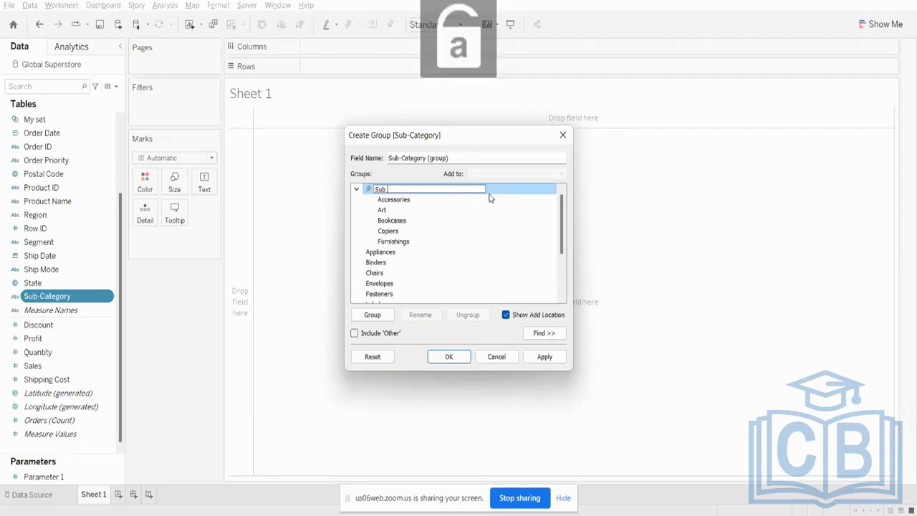
key("Caps_Lock")
type("C")
key("Caps_Lock")
type("atego")
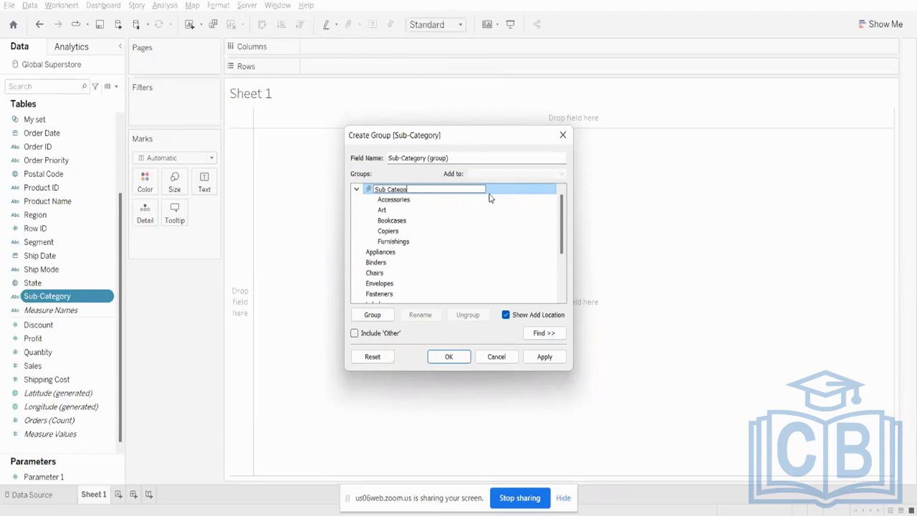
type("ry")
key("Caps_Lock")
type("G")
key("Caps_Lock")
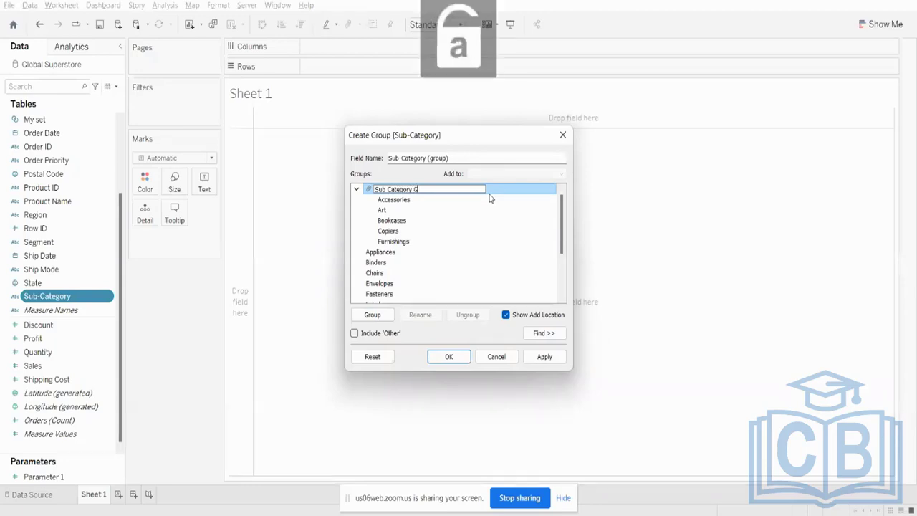
type("roup")
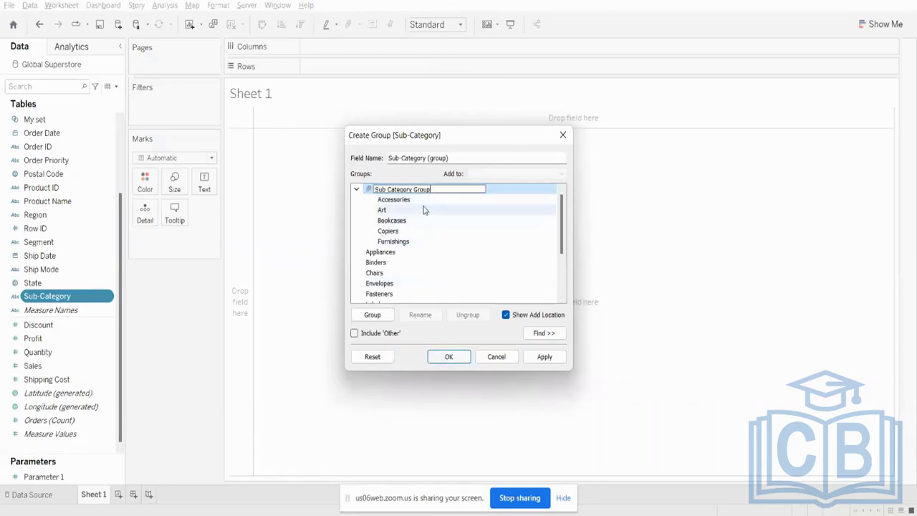
left_click(413, 223)
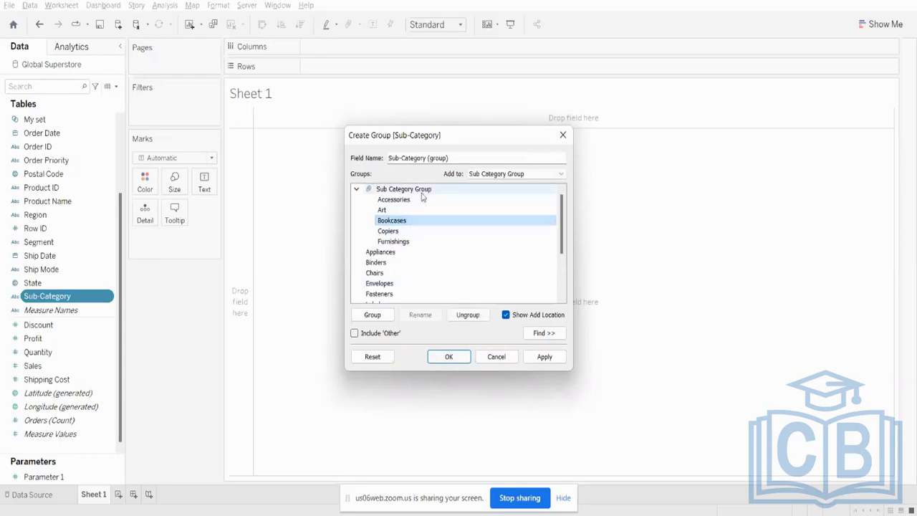
left_click(541, 357)
left_click(449, 357)
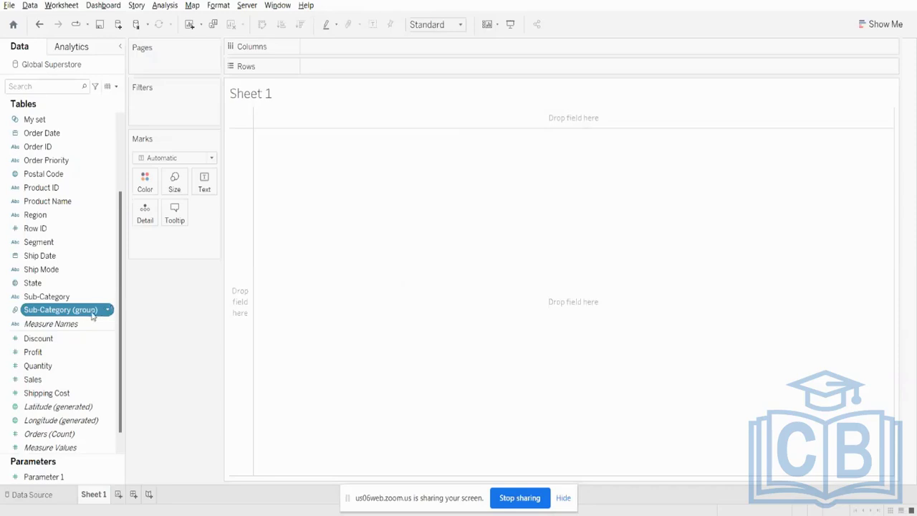
- Edit the Sub-Category (group) field to add Envelopes to Sub Category Group, and save the change
right_click(92, 316)
left_click(148, 121)
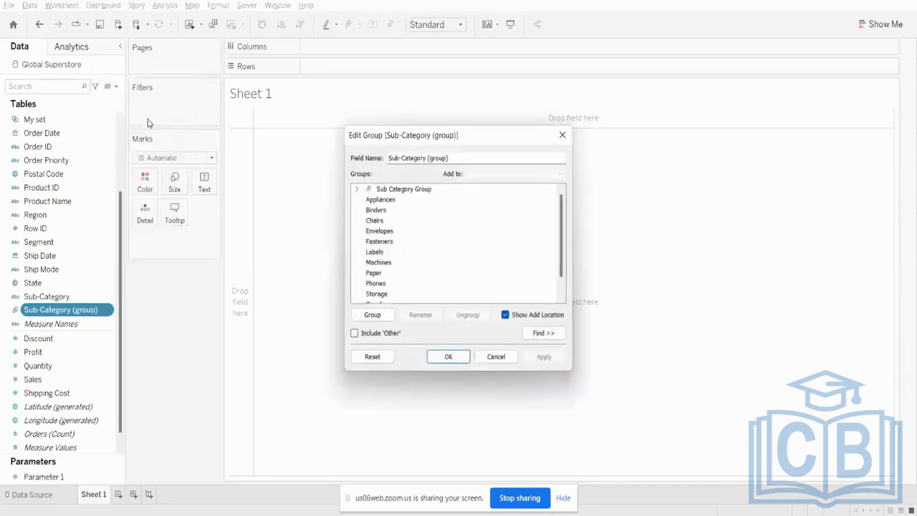
left_click(356, 189)
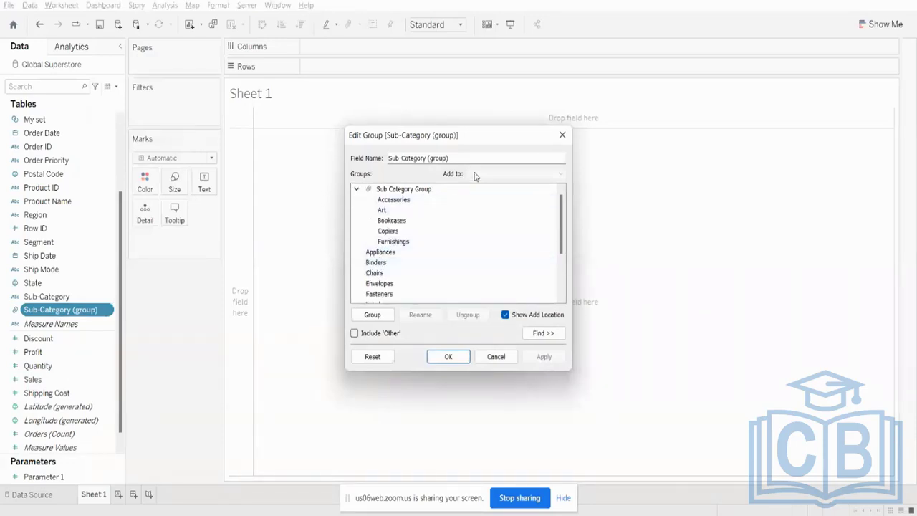
left_click(405, 283)
left_click(487, 173)
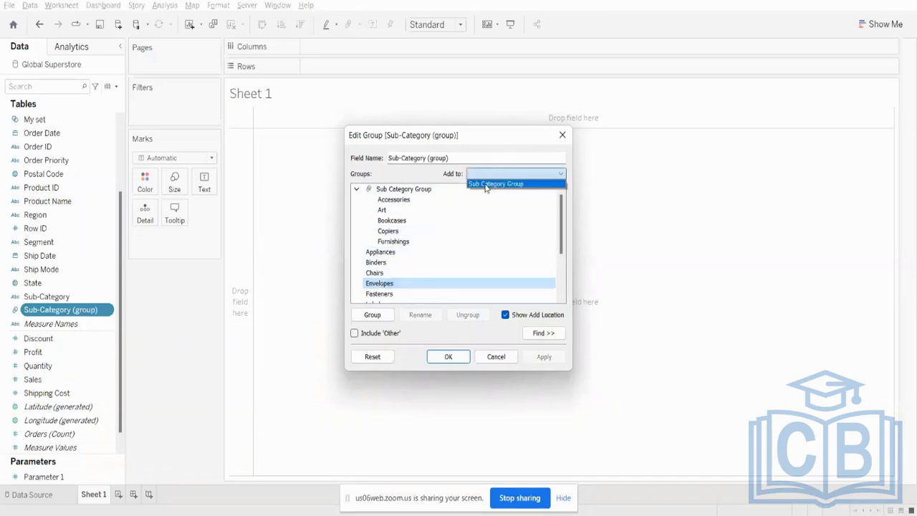
left_click(486, 184)
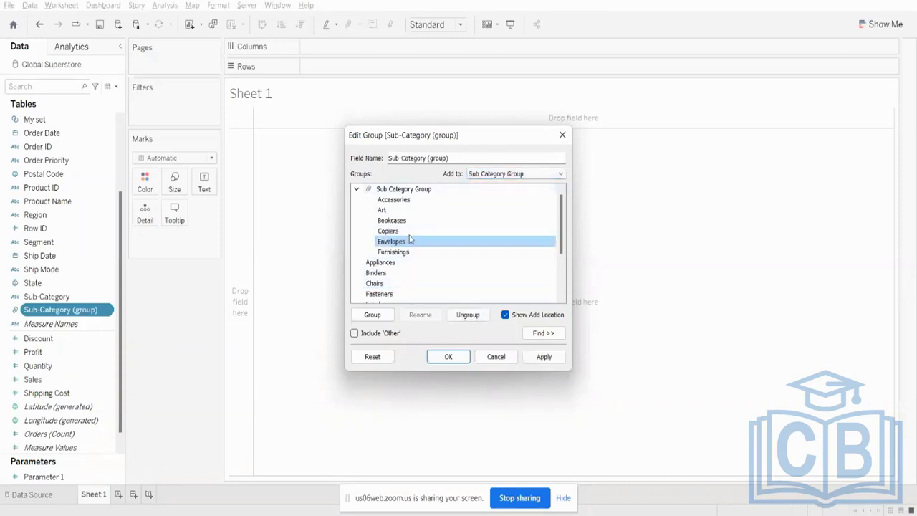
left_click(537, 359)
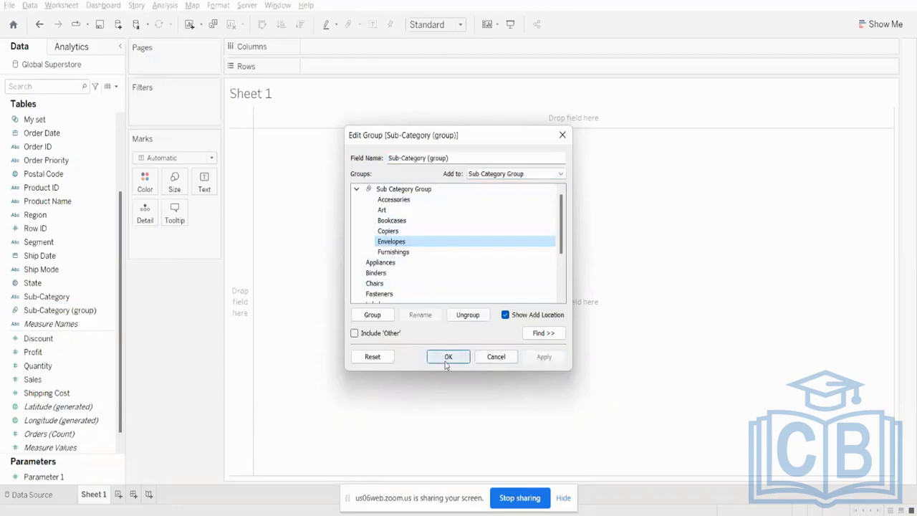
left_click(447, 364)
- Build a bar chart with Sub-Category (group) ahead of Sub-Category on Rows and Sales on Columns
left_click_drag(56, 313, 385, 72)
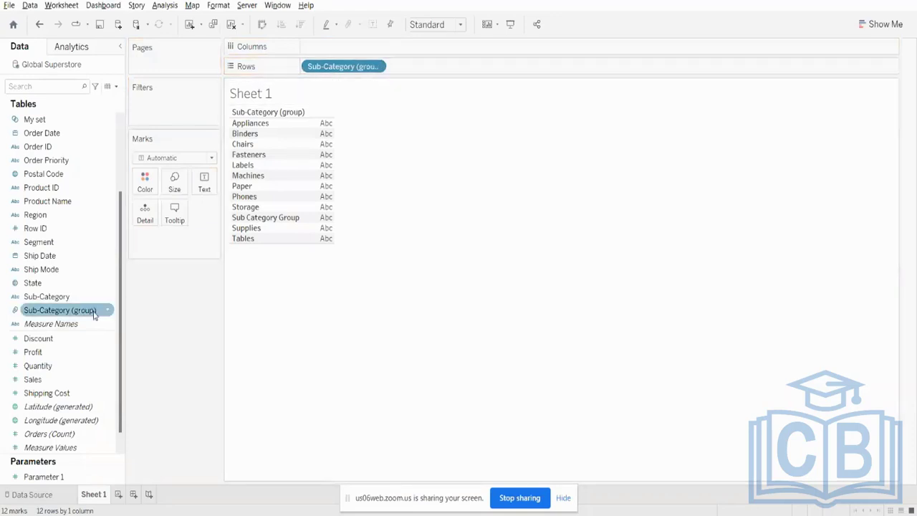
left_click_drag(79, 296, 305, 67)
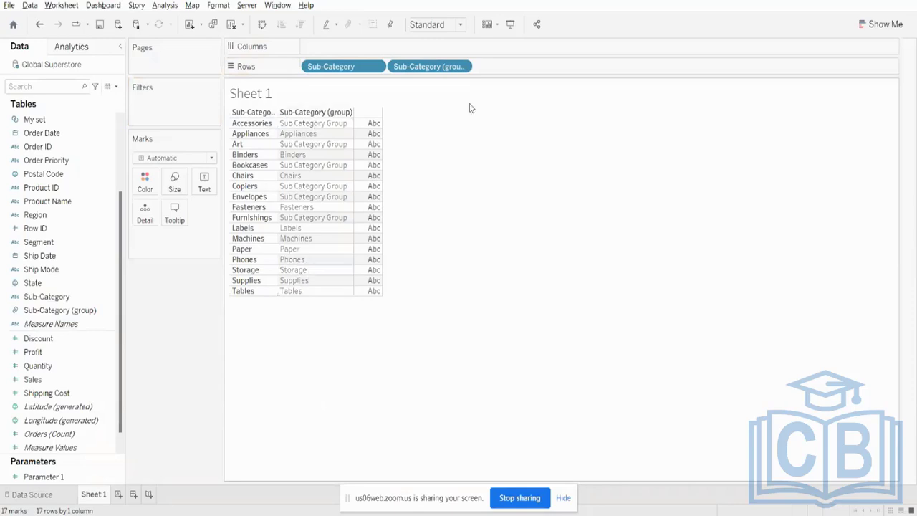
left_click_drag(440, 66, 307, 66)
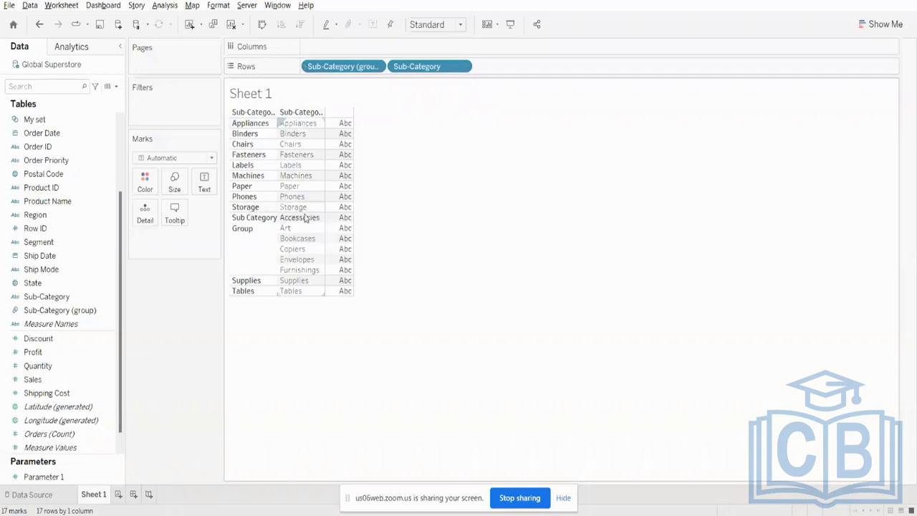
left_click_drag(33, 380, 344, 47)
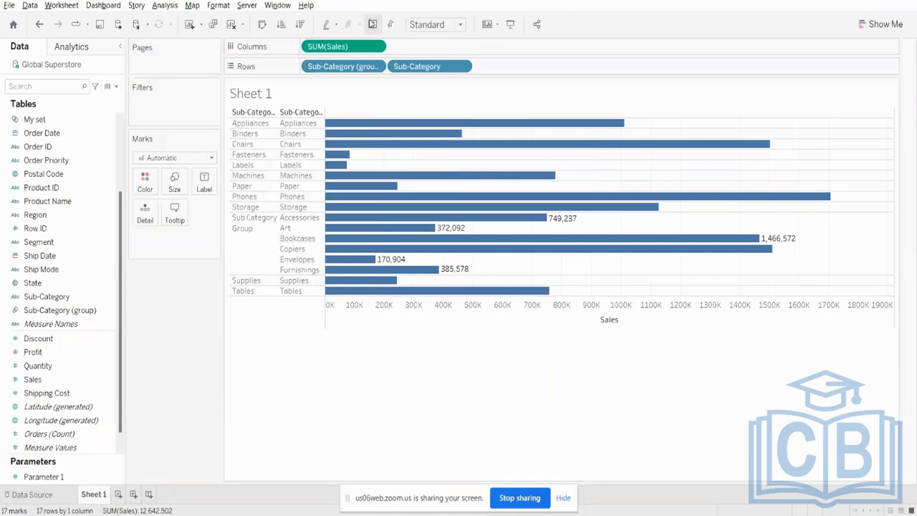
- Try showing the sales as a text table with both sub-category fields on Columns, and return to horizontal bars
left_click(880, 24)
left_click(818, 60)
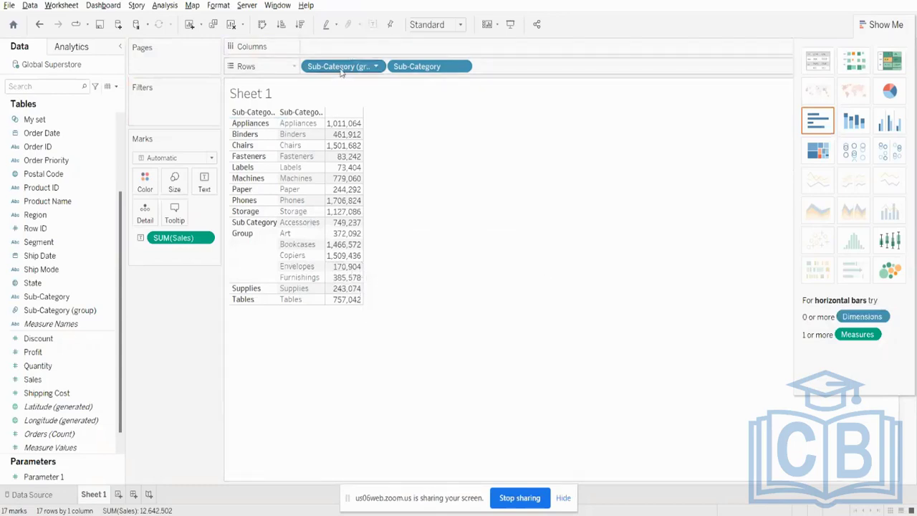
left_click_drag(342, 66, 474, 47)
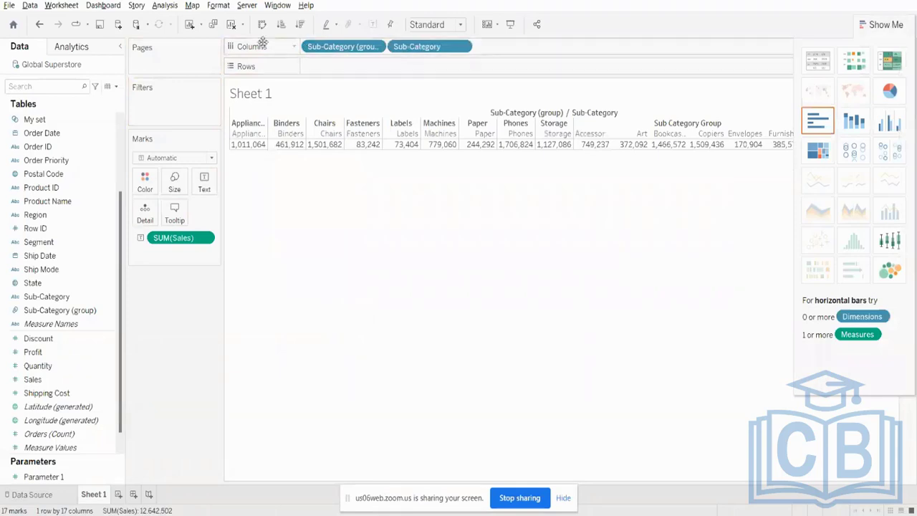
left_click(818, 122)
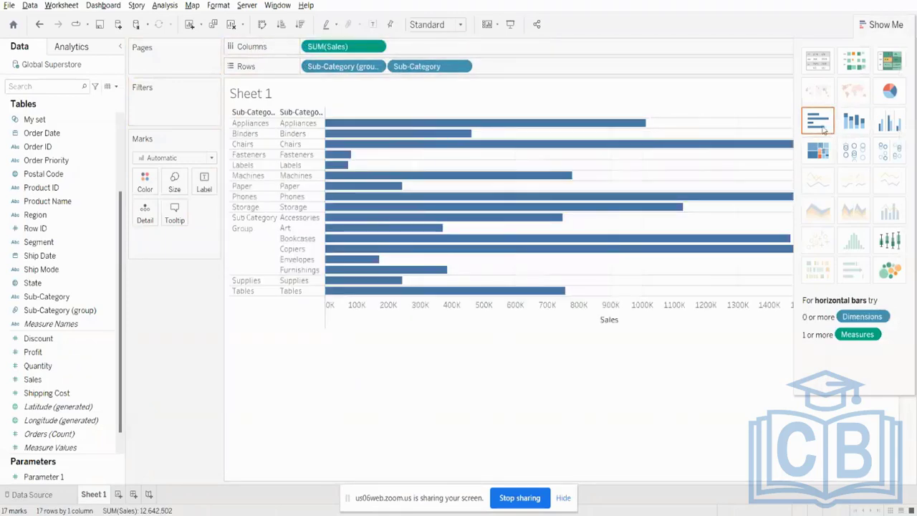
- Swap rows and columns to make the bars vertical, and briefly highlight the bars under the Sub Category Group header
left_click(263, 25)
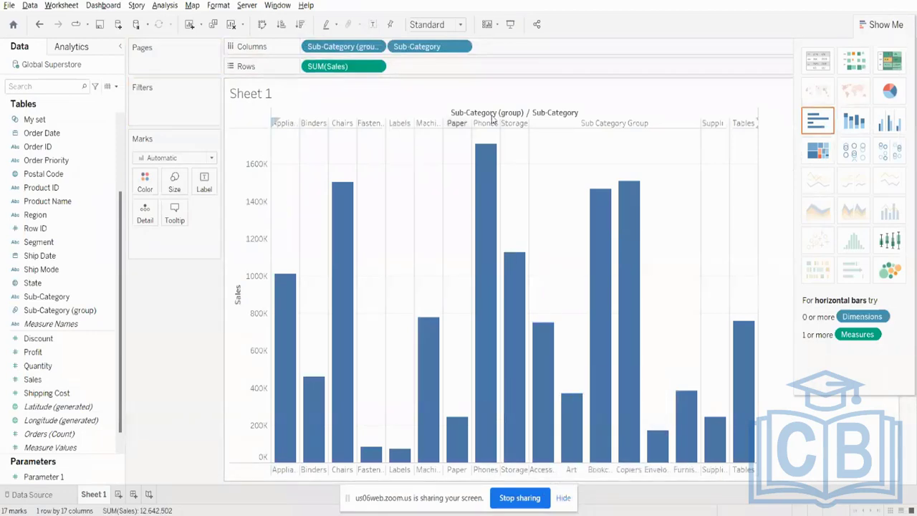
left_click(881, 24)
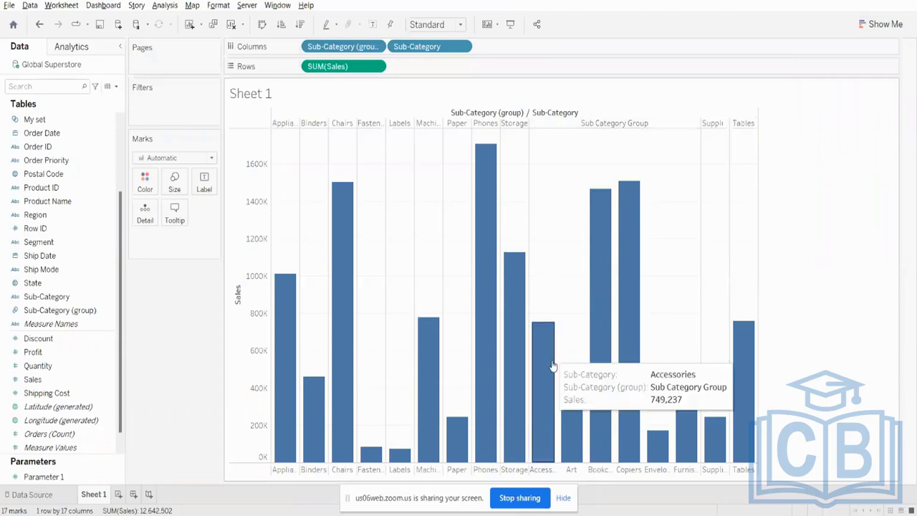
left_click(617, 124)
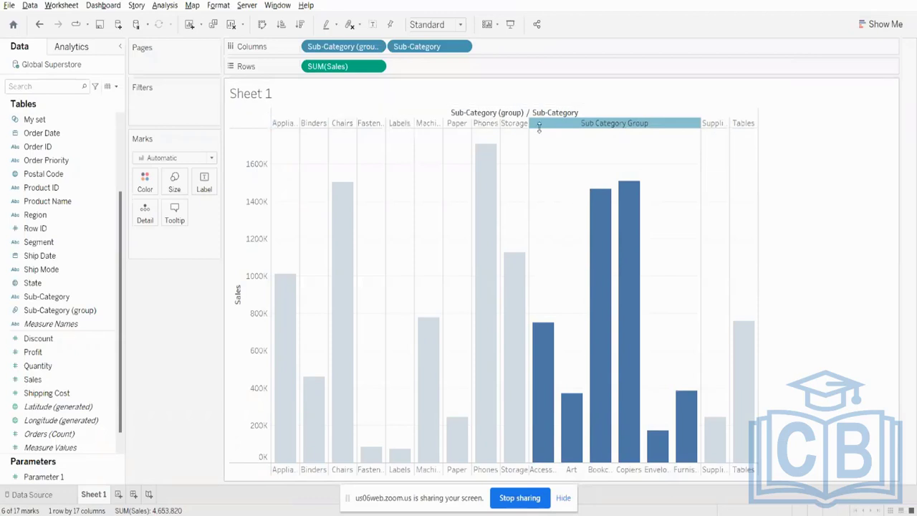
left_click(814, 155)
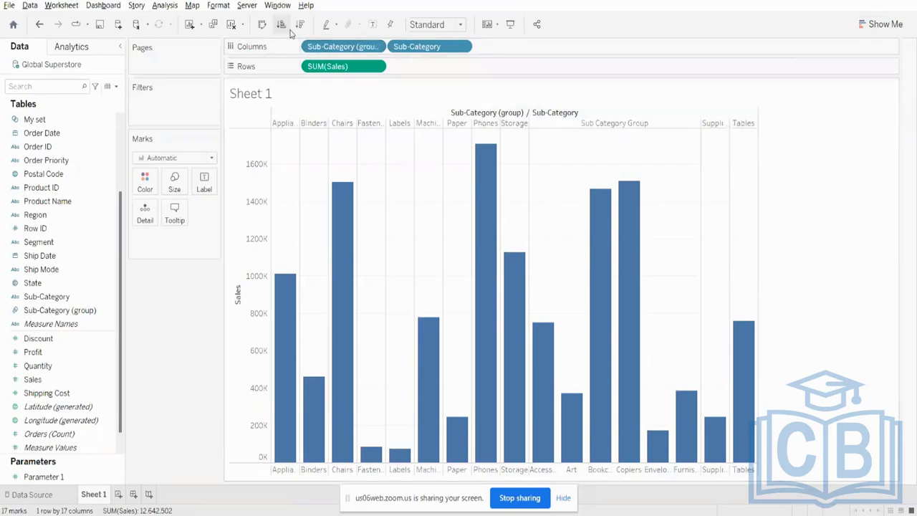
- Try showing the sub-category sales as a text table, and return to vertical bars
left_click(880, 25)
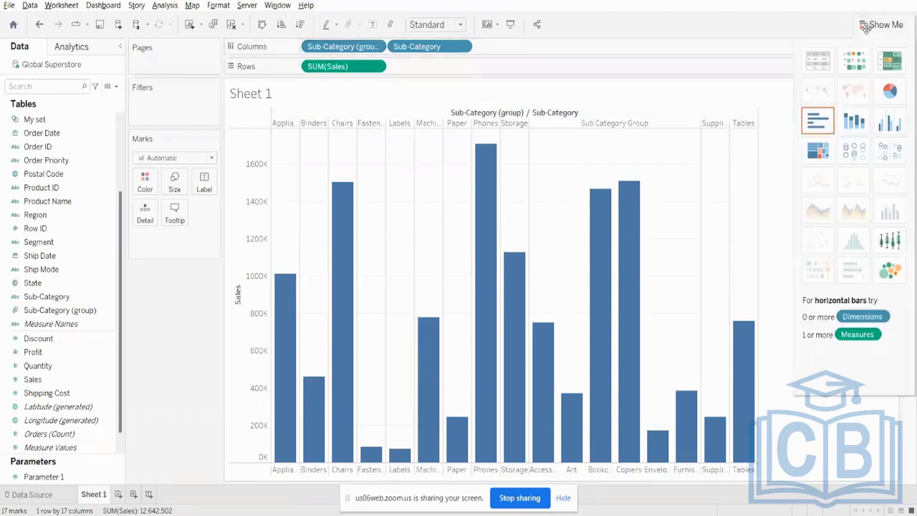
left_click(818, 60)
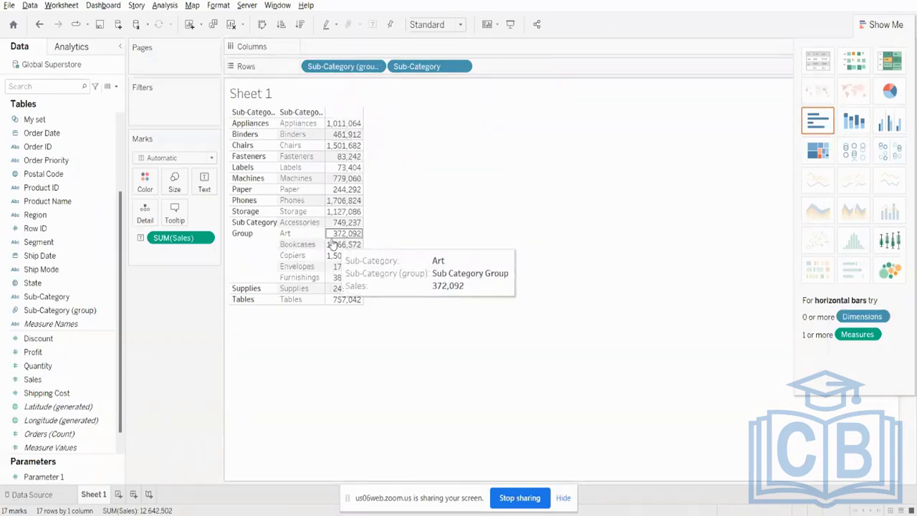
left_click(818, 123)
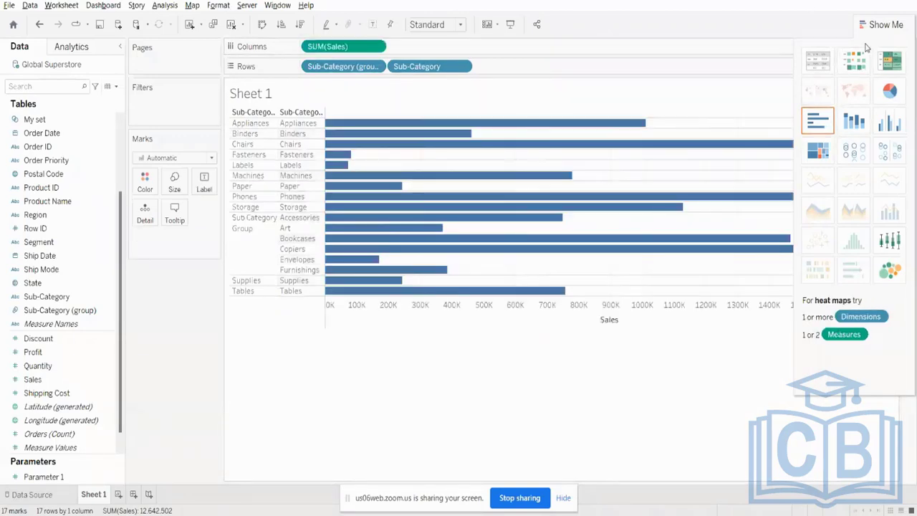
left_click(262, 24)
- Show the sales value labels on the bars, and hide the chart type chooser
left_click(373, 25)
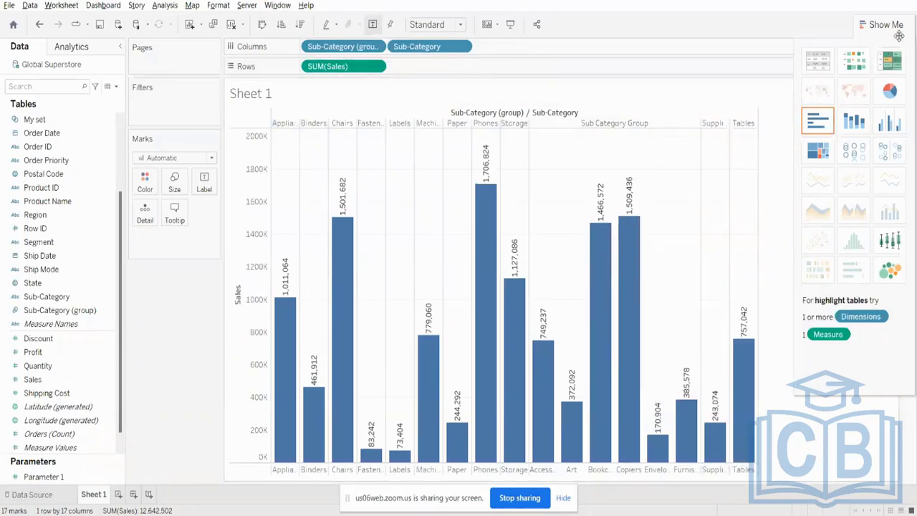
left_click(878, 25)
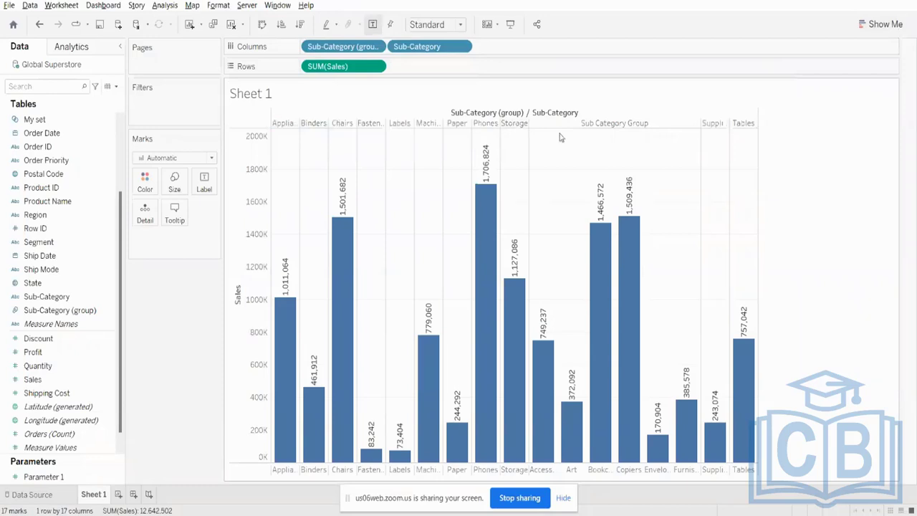
mouse_move(555, 370)
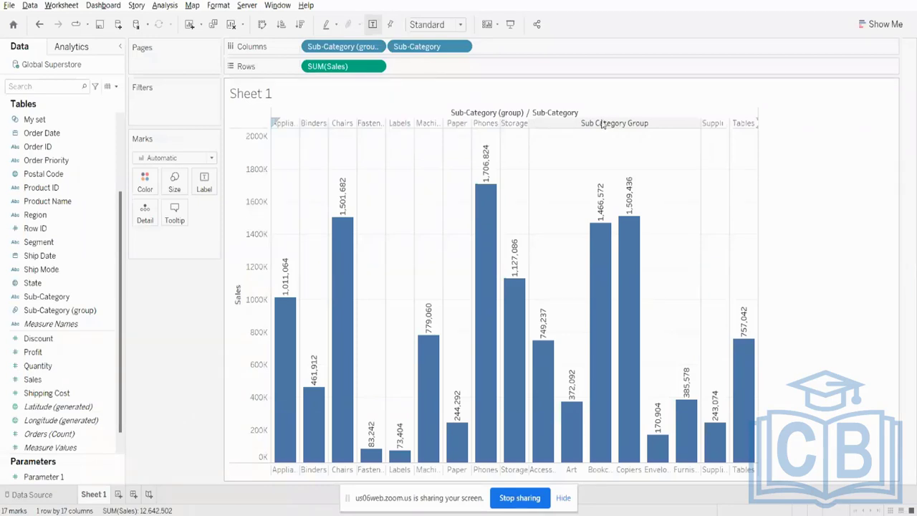
- Clear the worksheet and delete the Sub-Category (group) field from the data source
left_click_drag(329, 48, 273, 36)
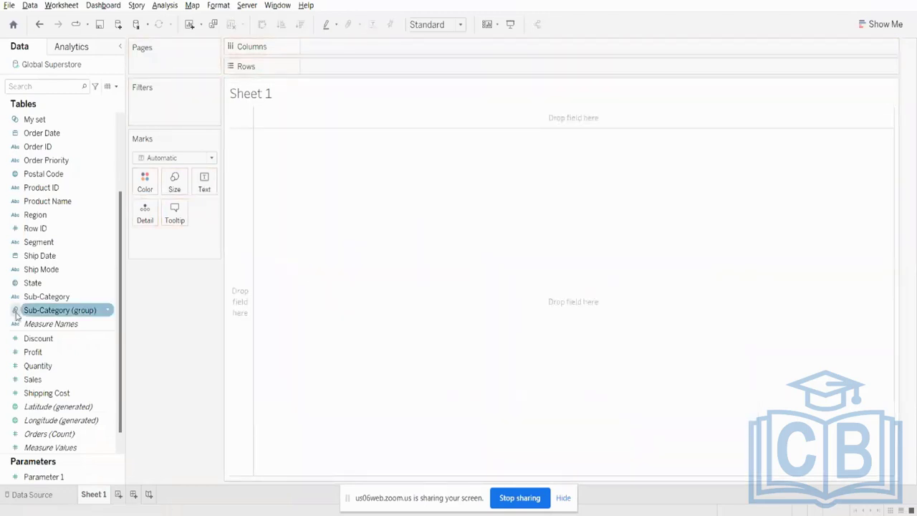
right_click(53, 310)
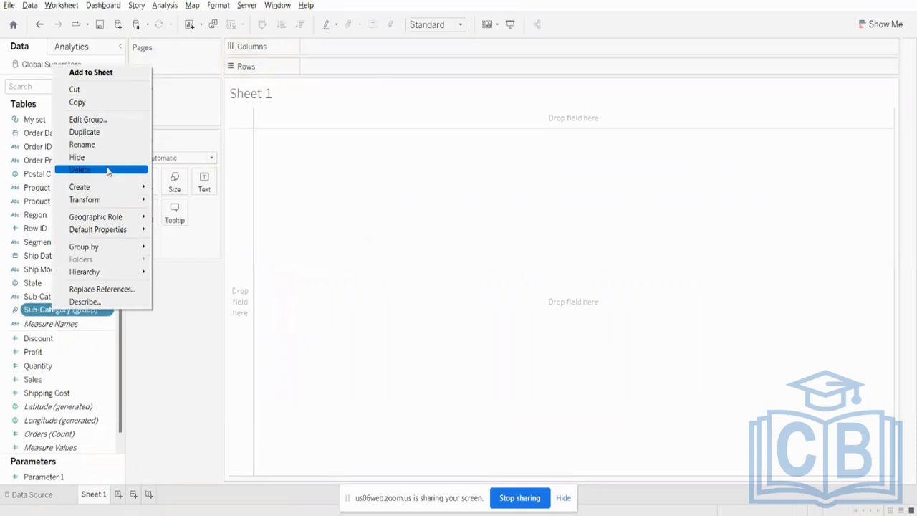
left_click(104, 169)
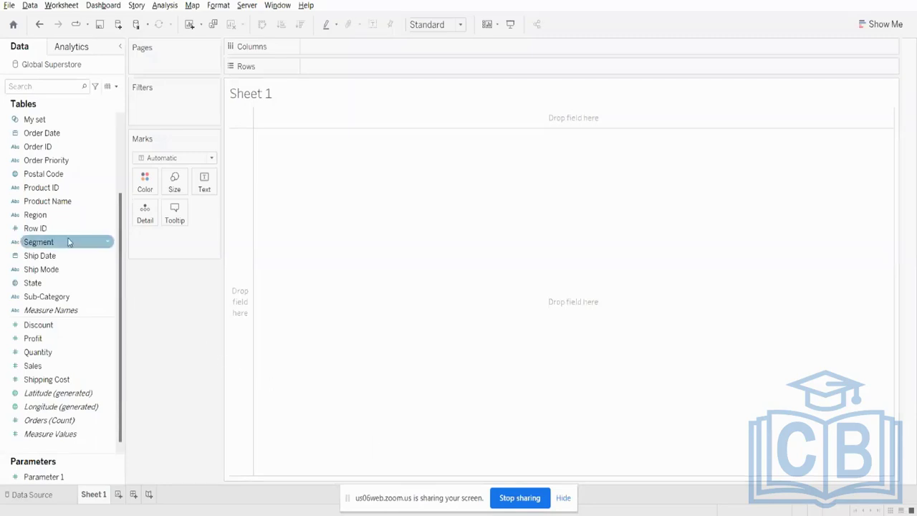
- Create a hierarchy named Category Hierarchy from the Category field
scroll(91, 237, "up", 5)
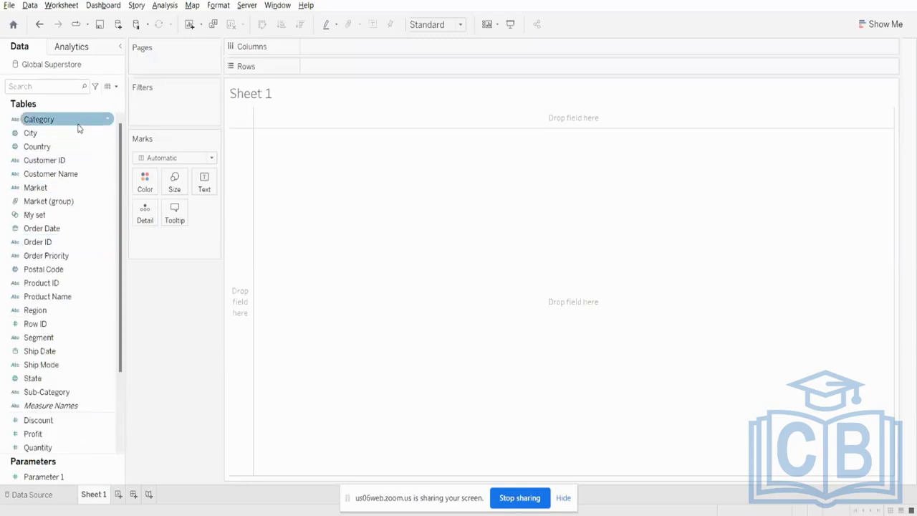
right_click(79, 124)
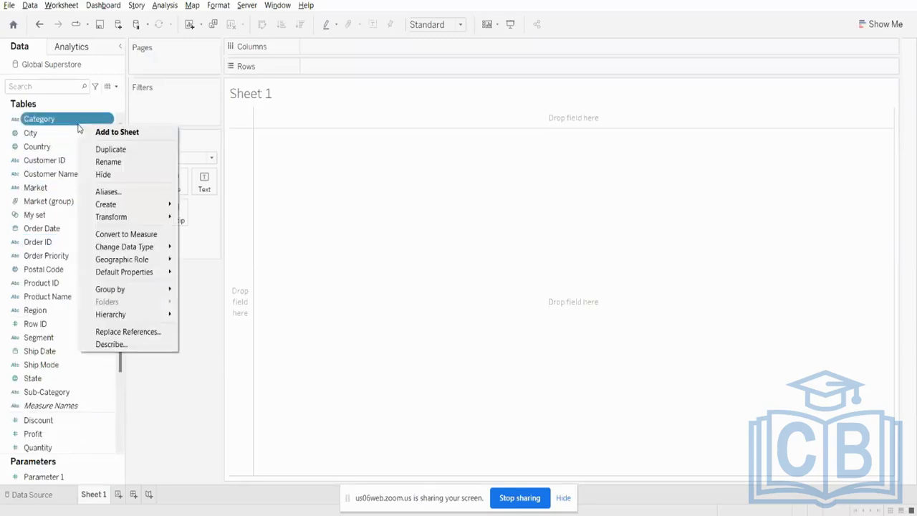
right_click(63, 124)
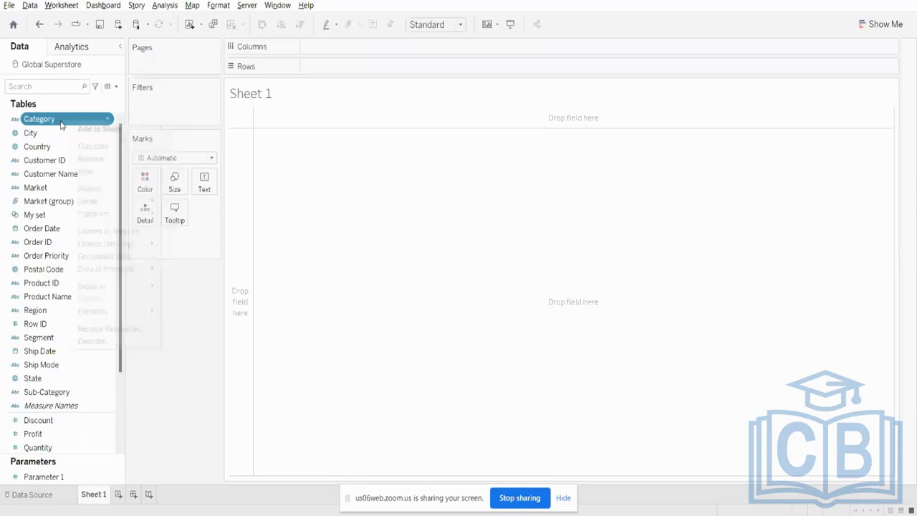
mouse_move(151, 311)
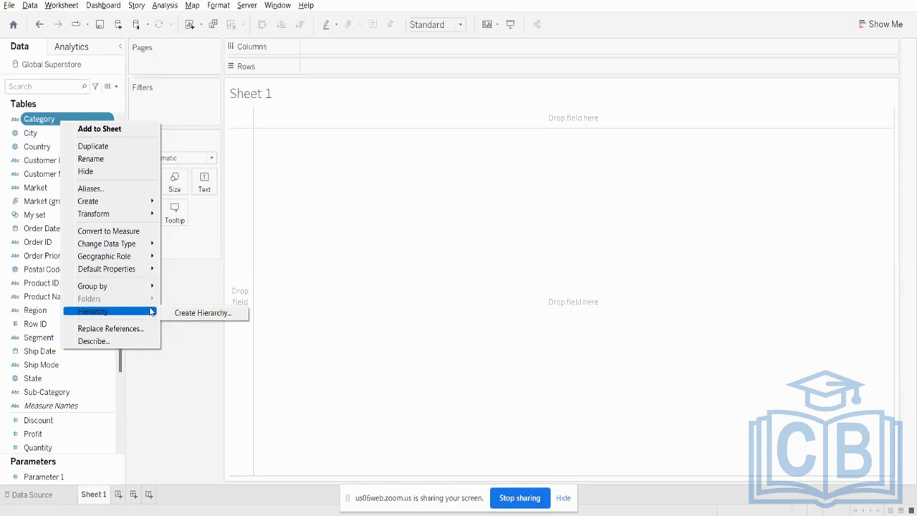
left_click(219, 313)
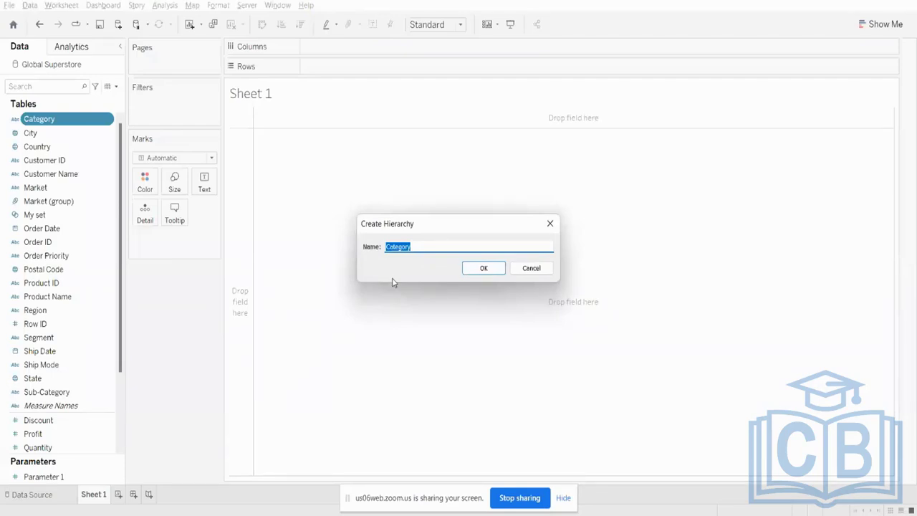
key("BackSpace")
key("Caps_Lock")
type("C")
key("Caps_Lock")
type("at")
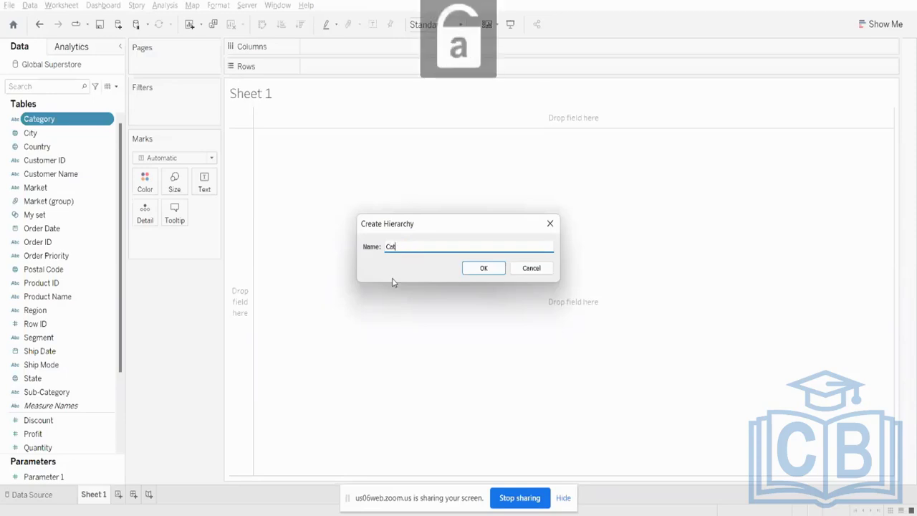
type("egory")
key("Caps_Lock")
type("H")
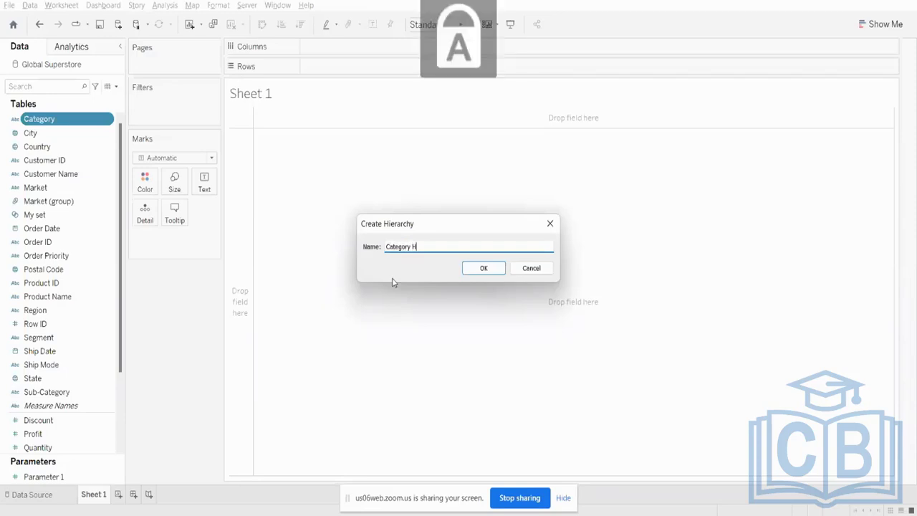
key("Caps_Lock")
type("ierarchy")
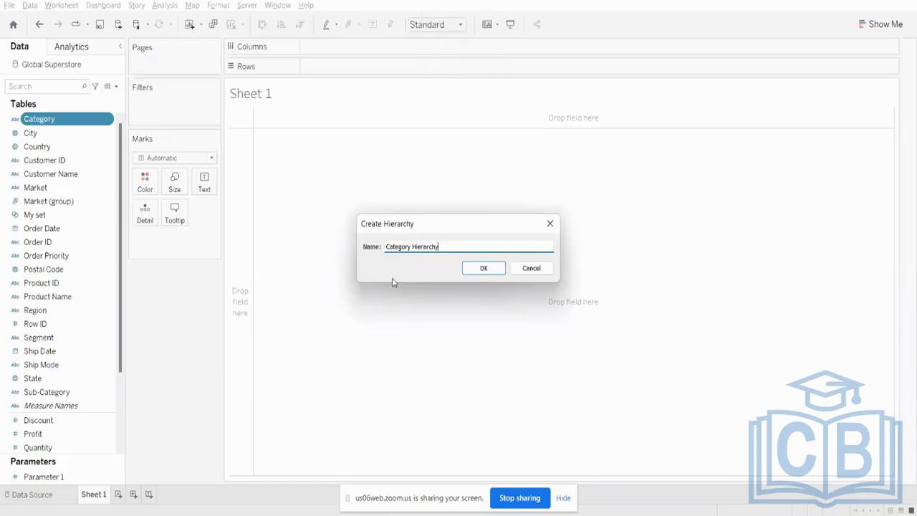
left_click(496, 268)
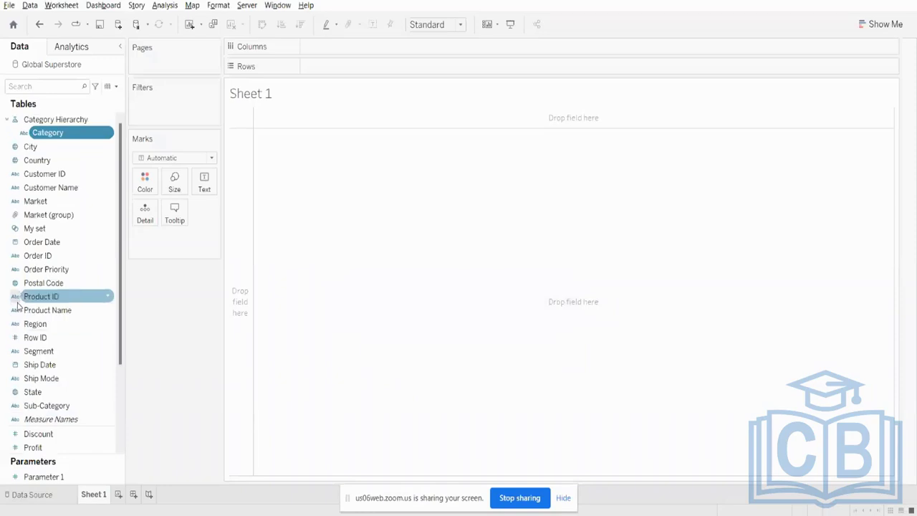
- Create a Sub-Category (group) field without merging any members, and add it below Category in Category Hierarchy
right_click(44, 406)
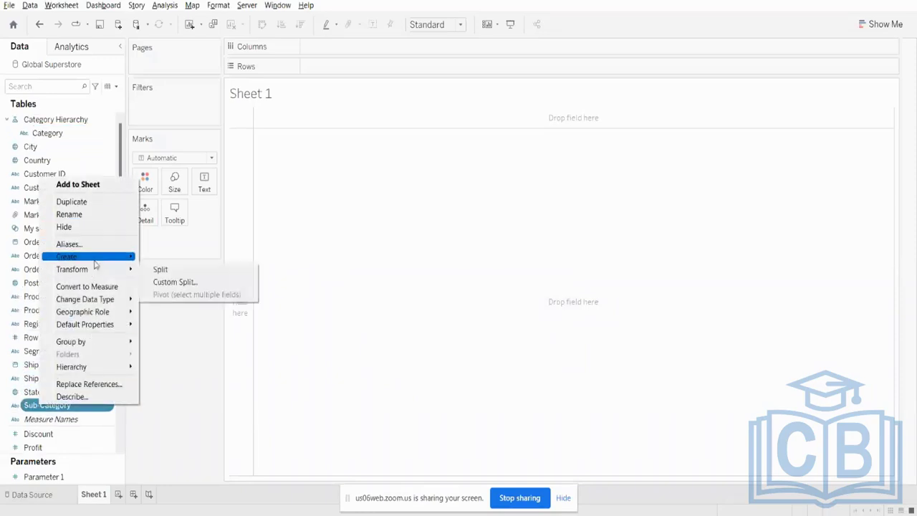
mouse_move(97, 258)
left_click(174, 269)
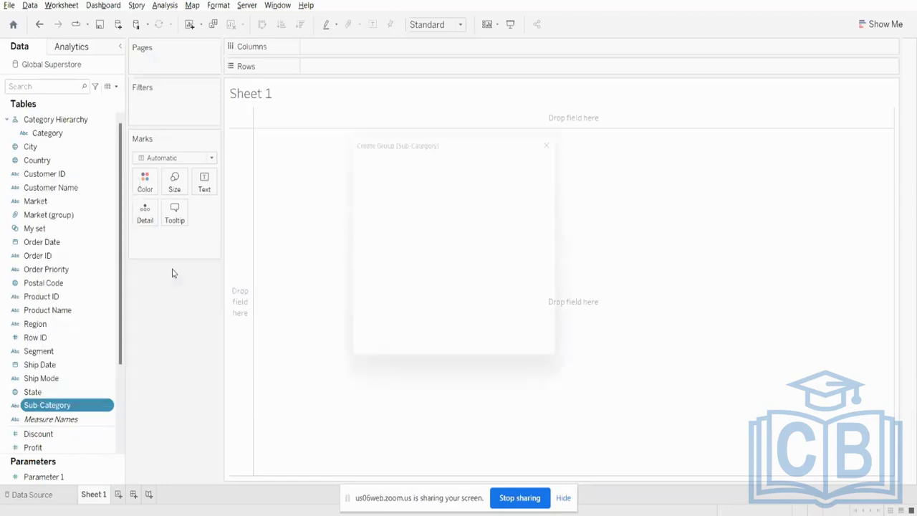
left_click(403, 191)
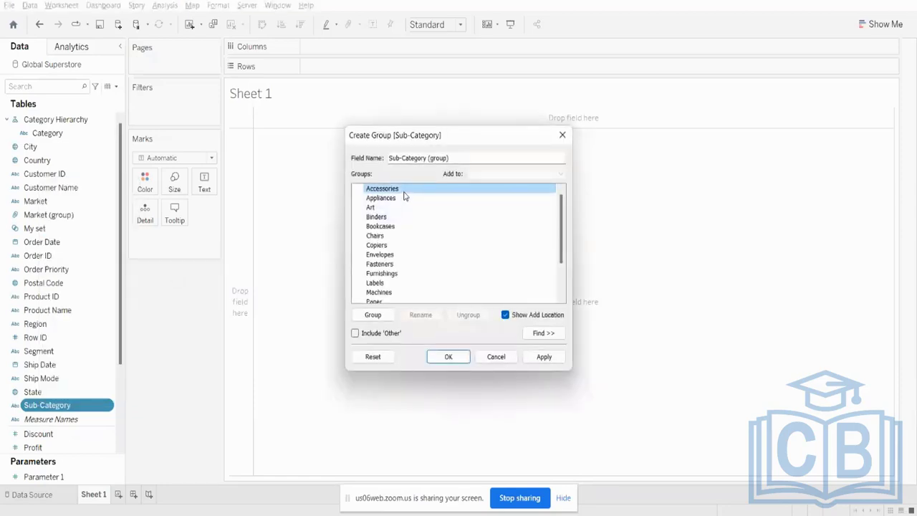
left_click(372, 208, "ctrl")
left_click(380, 227, "ctrl")
left_click(376, 245, "ctrl")
left_click(380, 264, "ctrl")
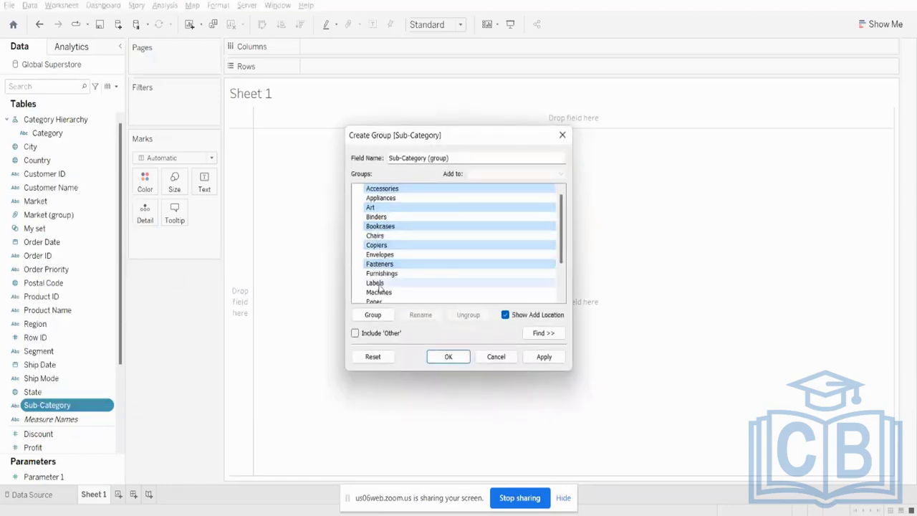
left_click(544, 357)
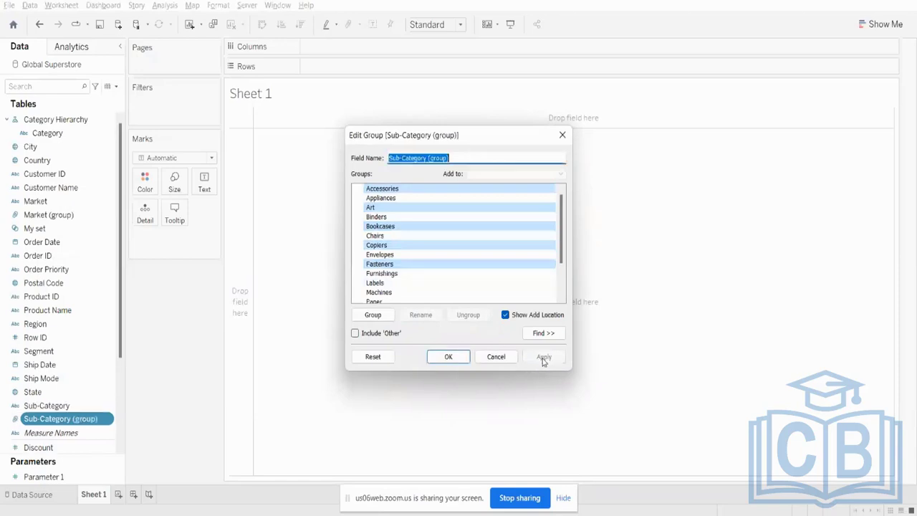
left_click(456, 360)
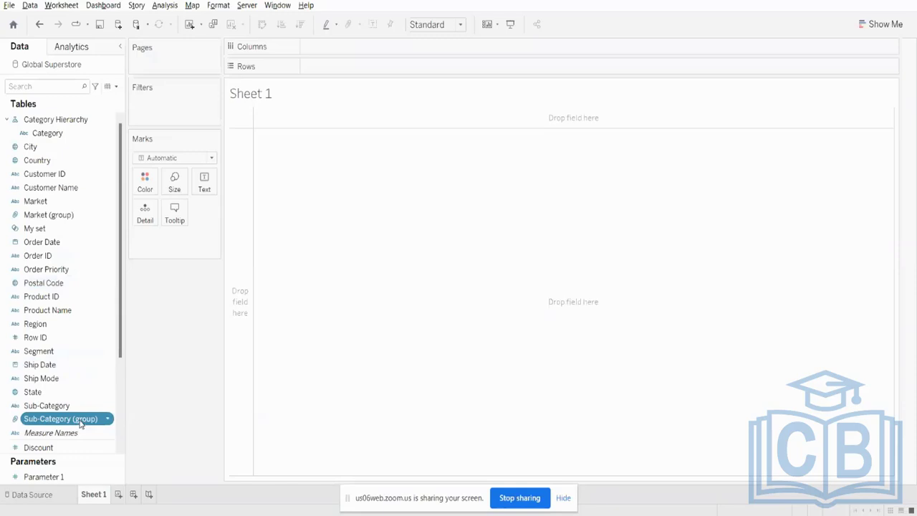
left_click_drag(80, 423, 84, 137)
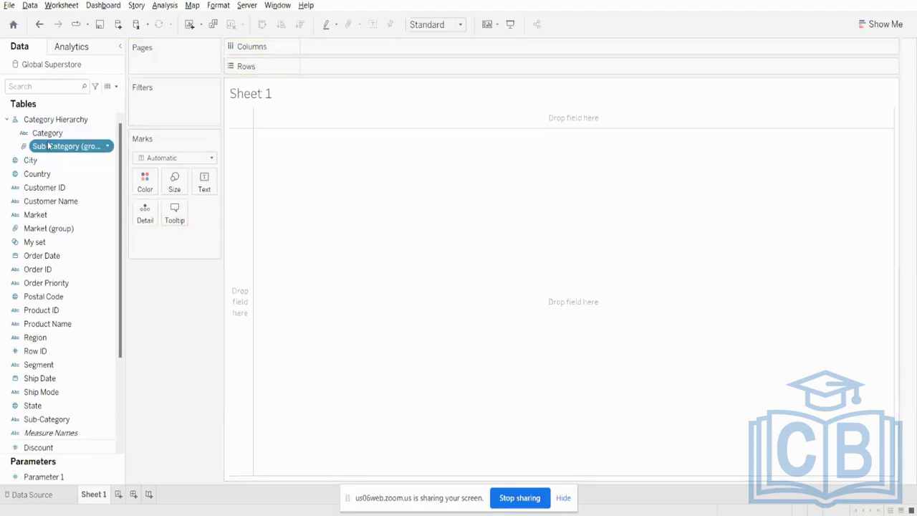
- Place Category Hierarchy on Rows and expand Category to the Sub-Category (group) level
left_click_drag(54, 120, 351, 68)
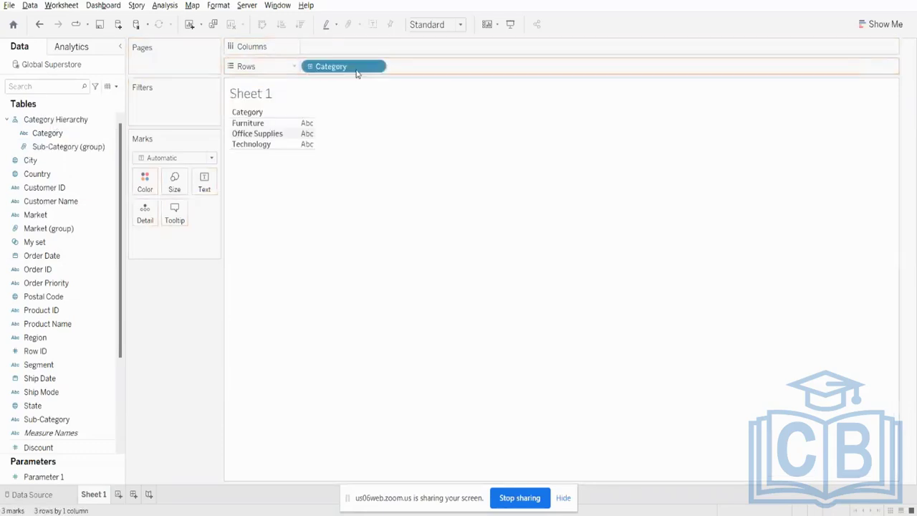
left_click(310, 67)
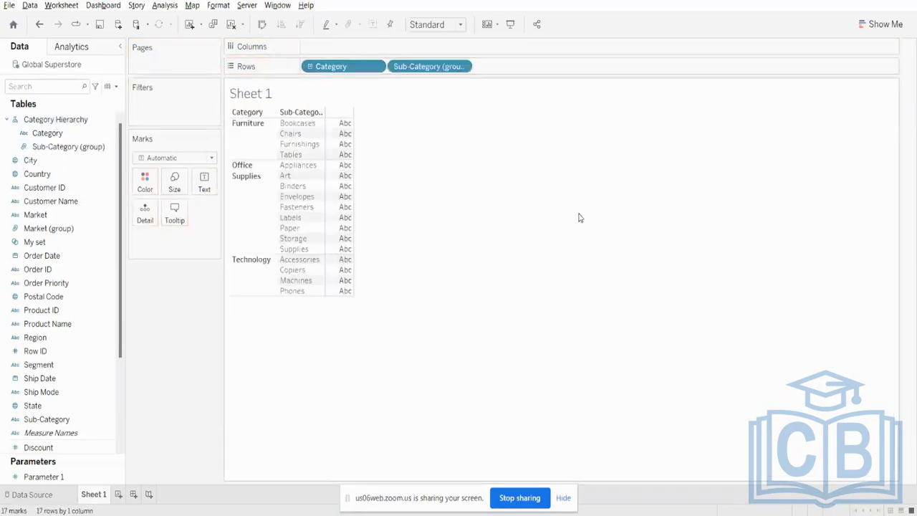
left_click(881, 25)
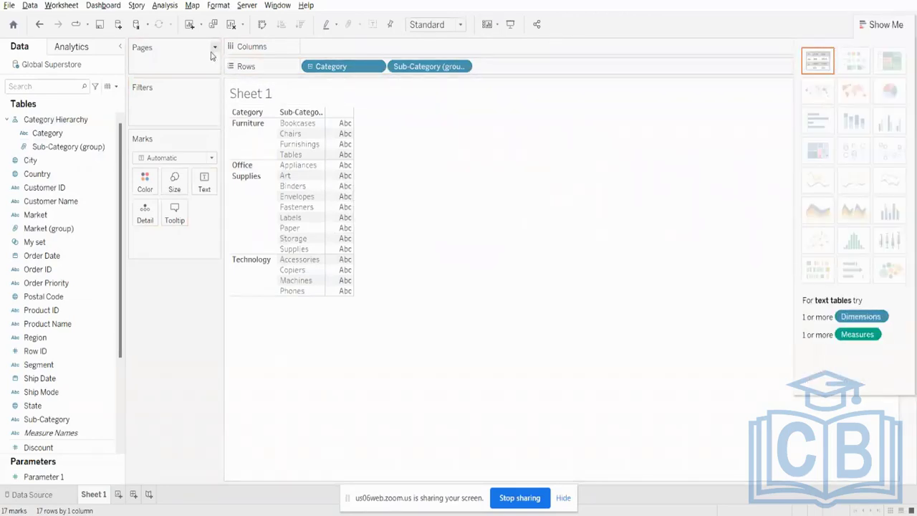
- Chart Sales as labelled vertical bars, with Sub-Category (group) ahead of Category on Columns and Sales on Rows
mouse_move(331, 66)
left_mouse_down()
mouse_move(362, 48)
mouse_move(311, 61)
mouse_move(314, 48)
mouse_move(337, 45)
mouse_move(342, 65)
left_mouse_up()
left_click(56, 368)
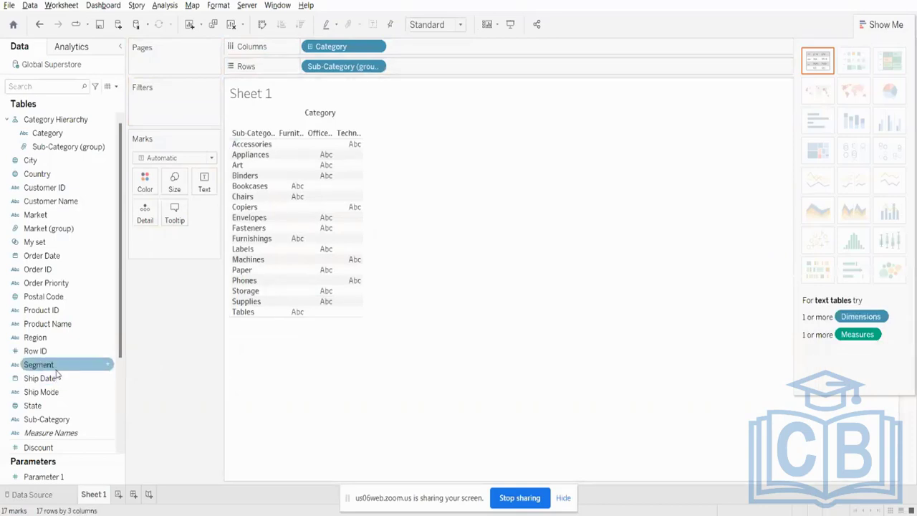
scroll(54, 402, "down", 2)
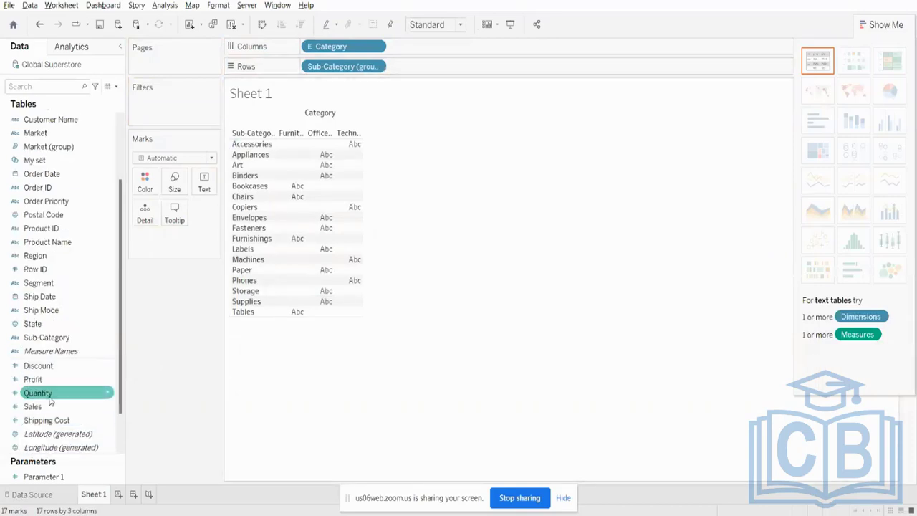
left_click_drag(40, 410, 432, 46)
left_click_drag(337, 46, 459, 67)
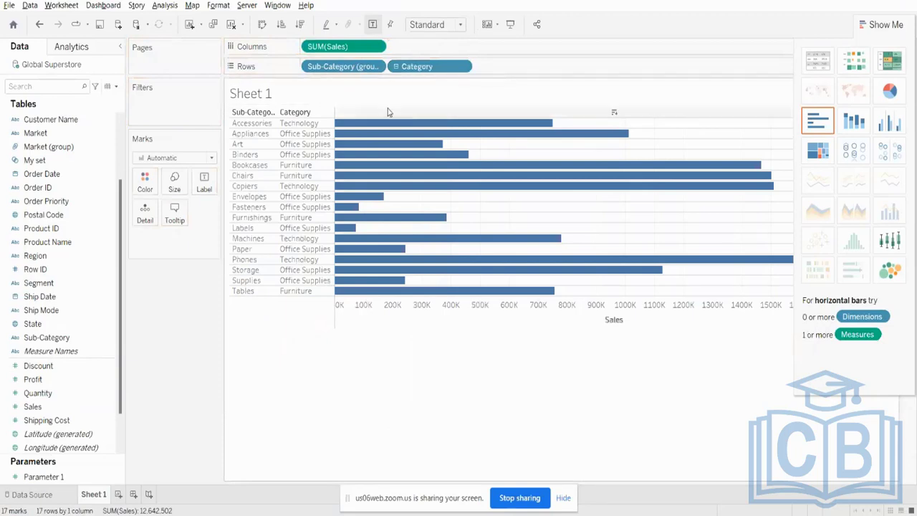
left_click(263, 24)
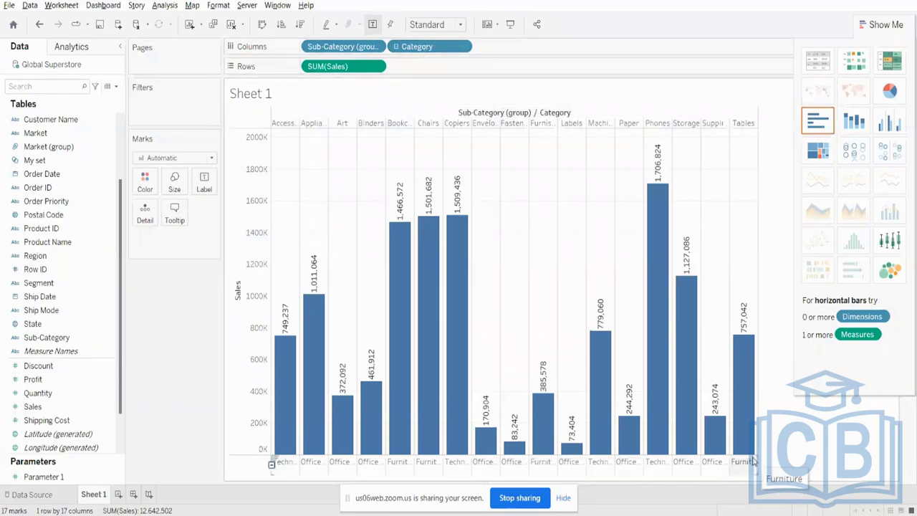
- Collapse the hierarchy to Category, expand it to Sub-Category (group), and reduce the chart to Category alone again
left_click(395, 47)
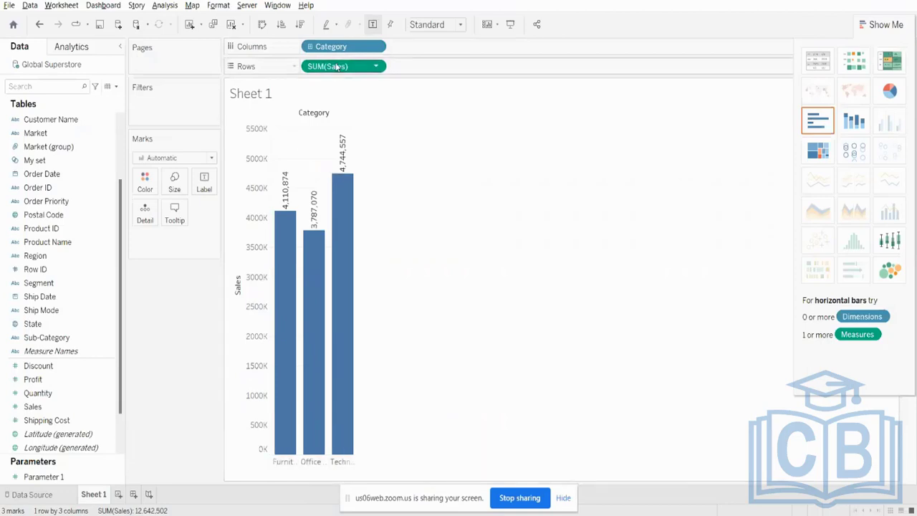
left_click(311, 47)
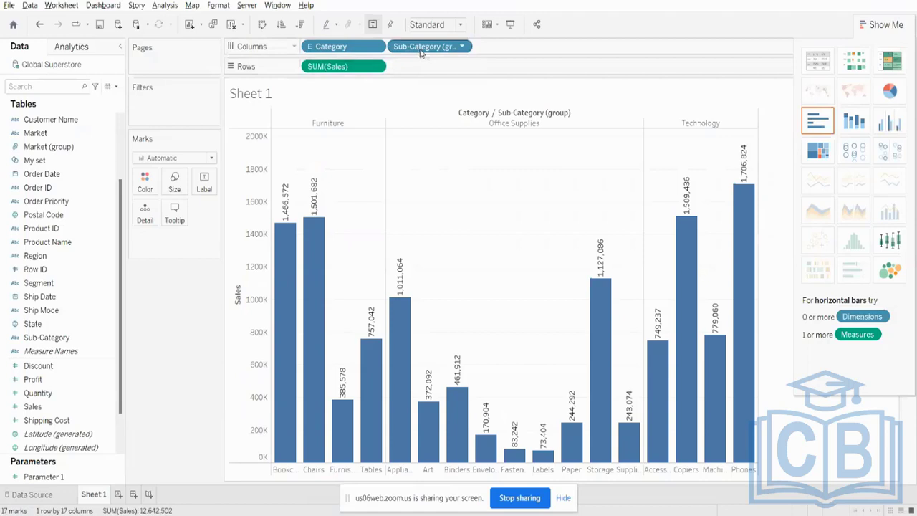
left_click_drag(421, 53, 302, 299)
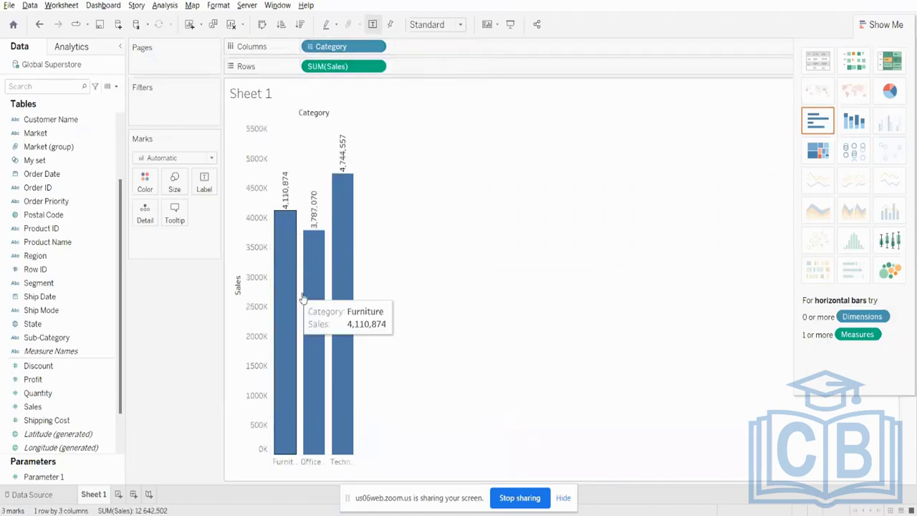
- Bring back the Sub-Category (group) level in the Sales chart, collapse the hierarchy to Category, and expand it again
key("ctrl+z")
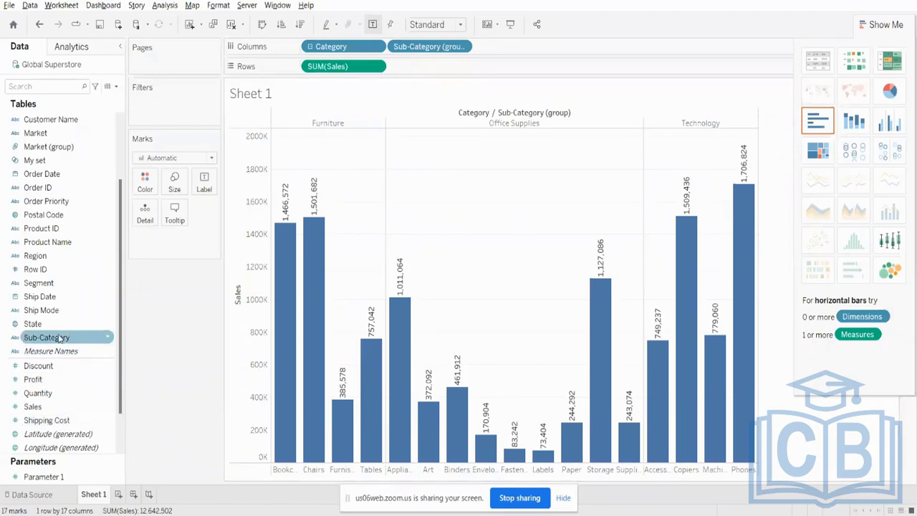
scroll(48, 136, "up", 3)
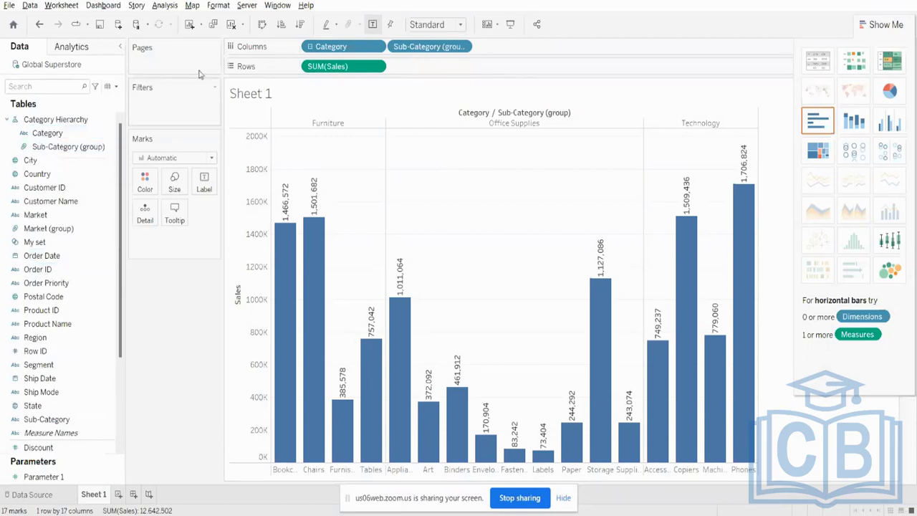
left_click(310, 47)
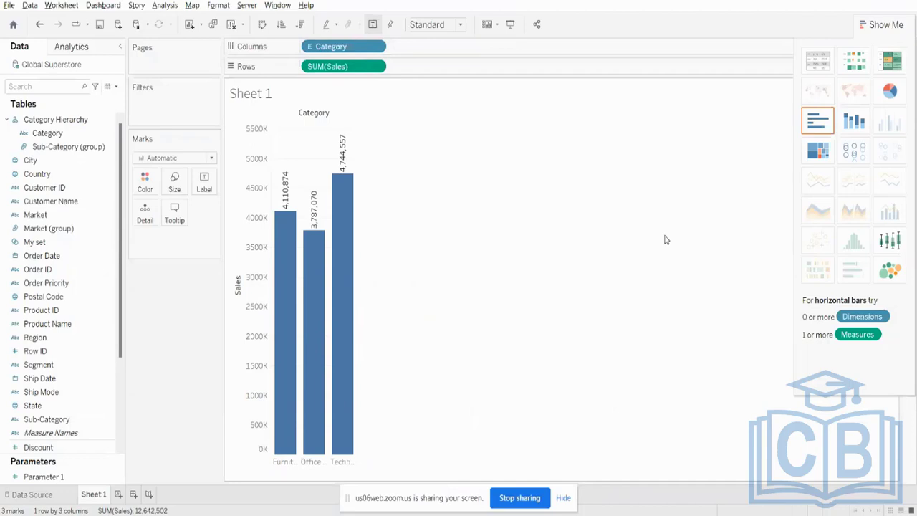
left_click(72, 148)
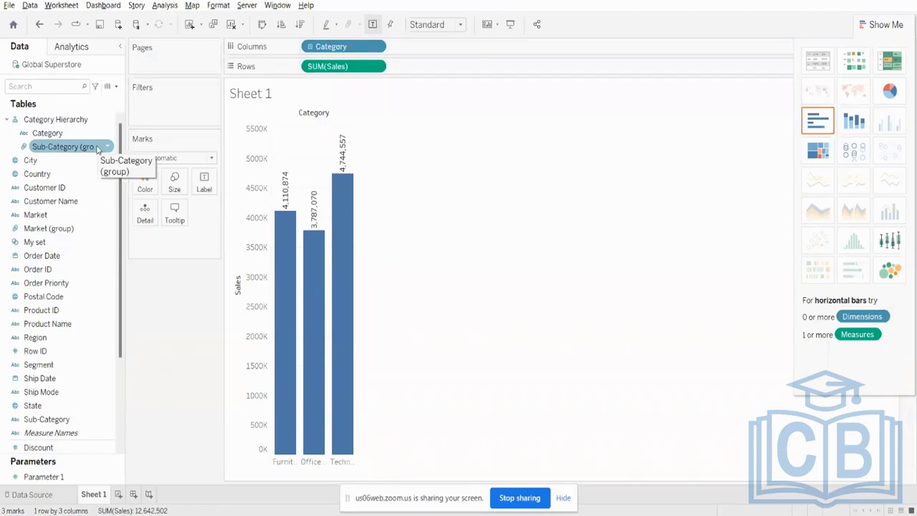
left_click(310, 47)
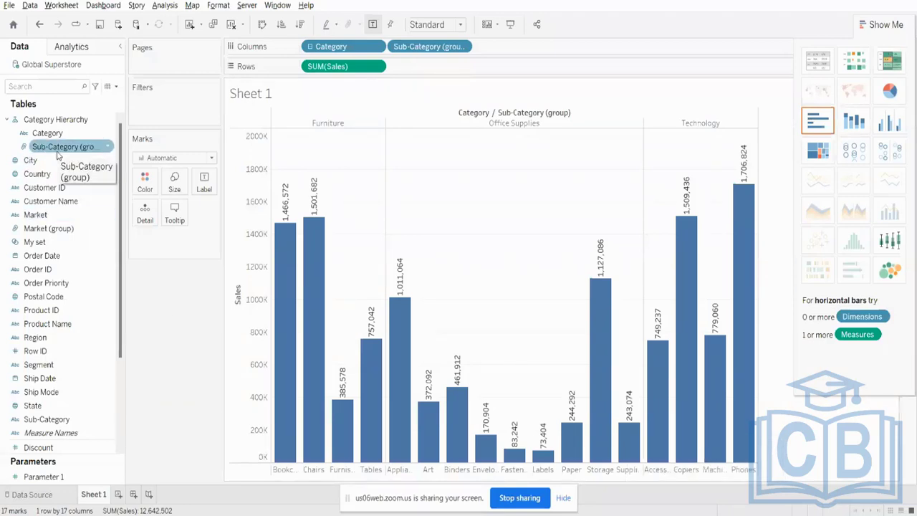
mouse_move(256, 514)
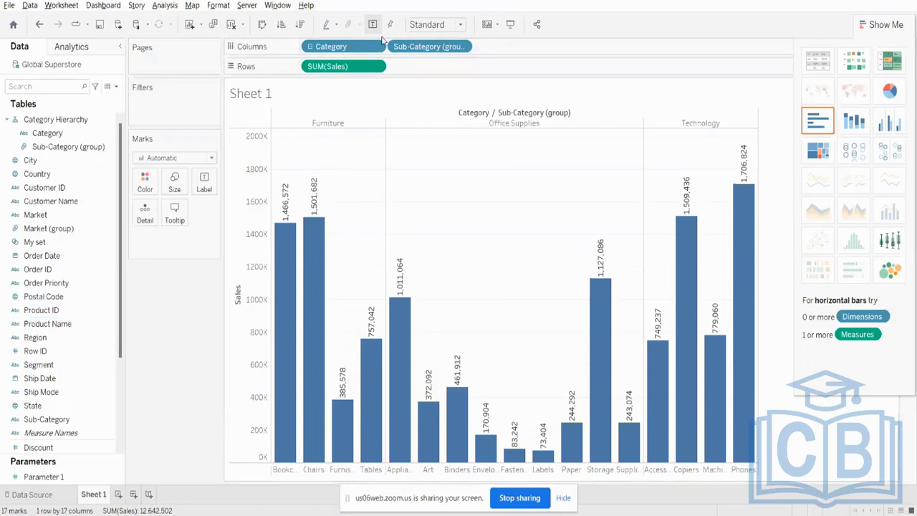
- Clear the worksheet and place Profit on Columns, aggregated as Sum
left_click(231, 25)
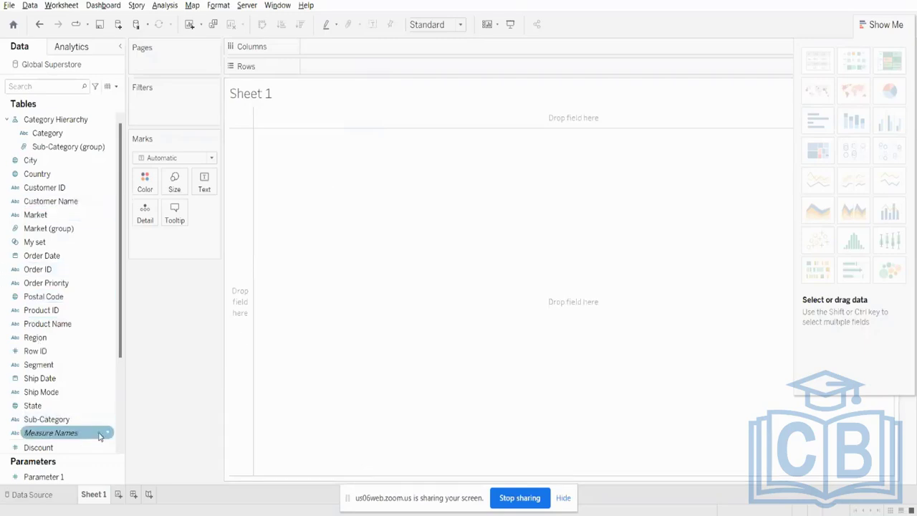
scroll(99, 436, "down", 3)
left_click_drag(50, 338, 357, 48)
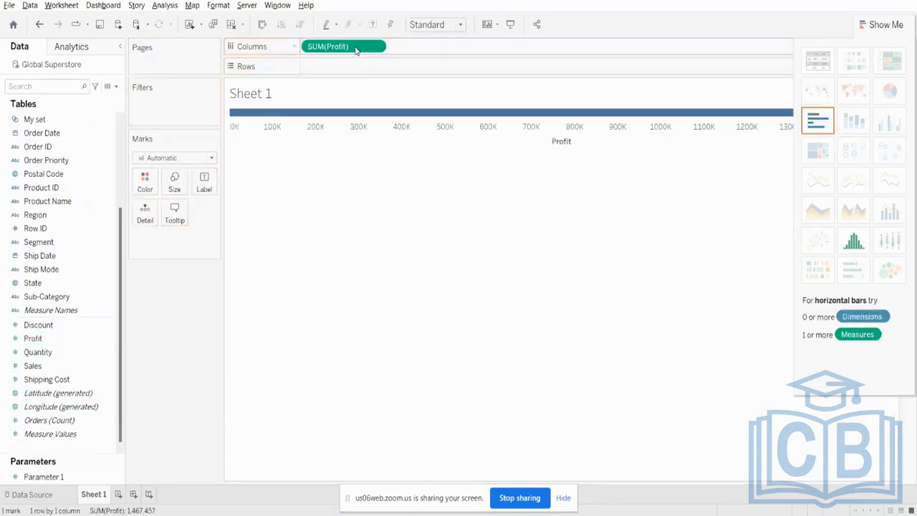
right_click(357, 48)
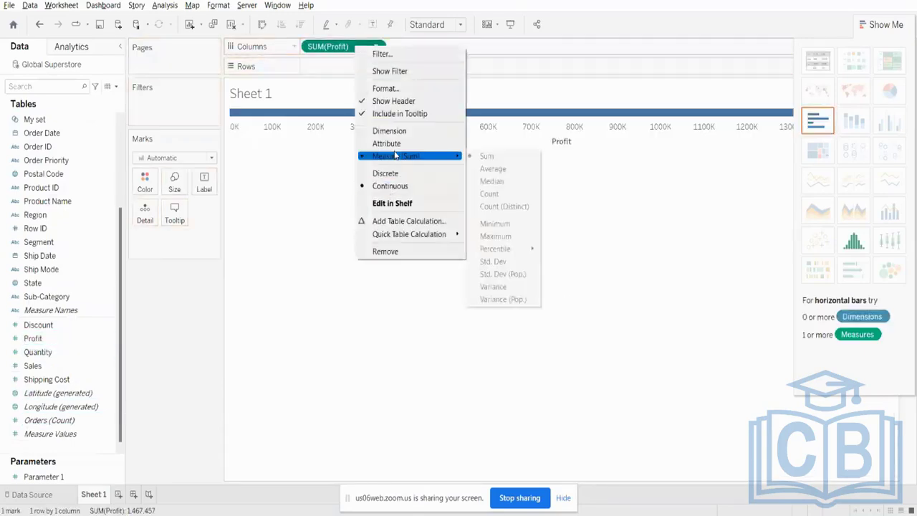
left_click(502, 156)
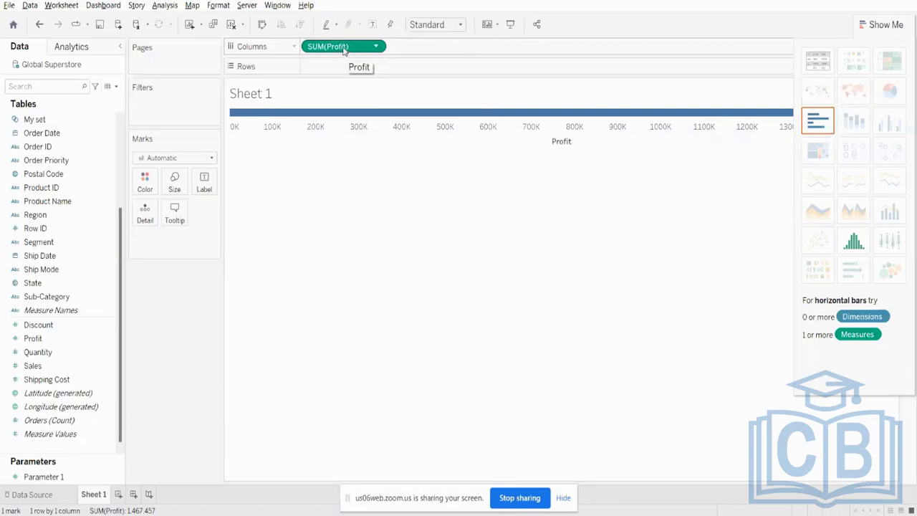
- Set the aggregation of Profit on Columns to Average
right_click(346, 47)
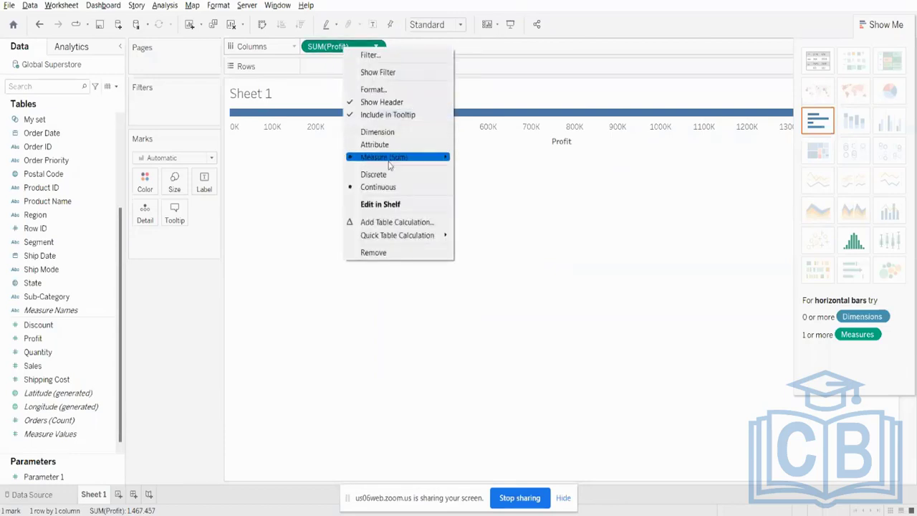
mouse_move(402, 157)
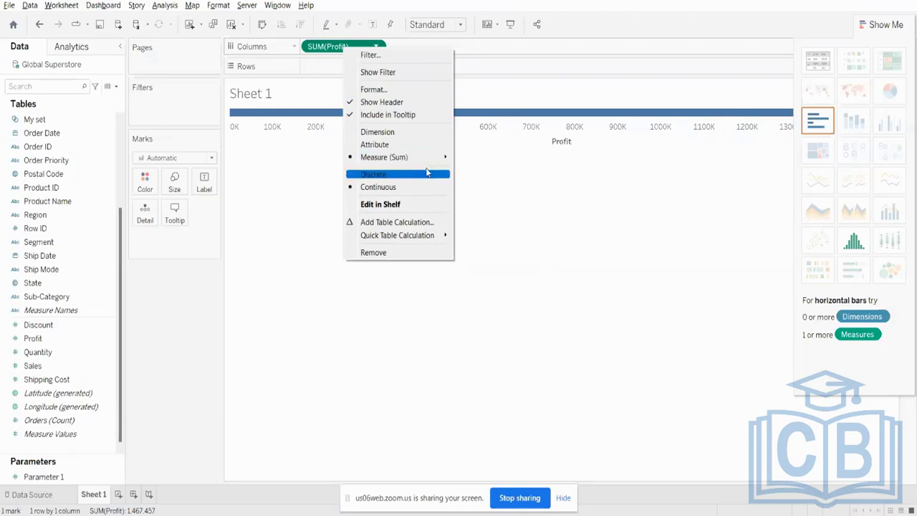
mouse_move(426, 164)
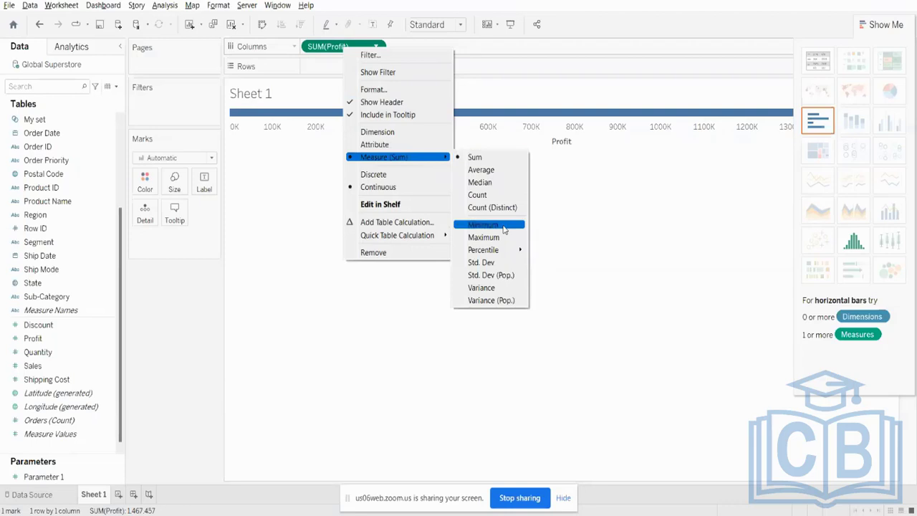
left_click(482, 170)
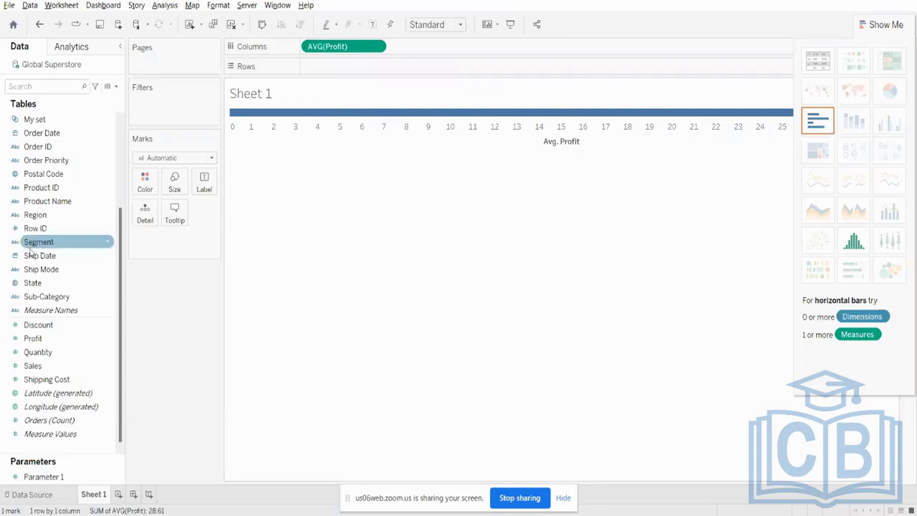
- Add Shipping Cost to Rows and aggregate it as Average to plot it against average Profit
left_click_drag(45, 379, 344, 66)
right_click(338, 69)
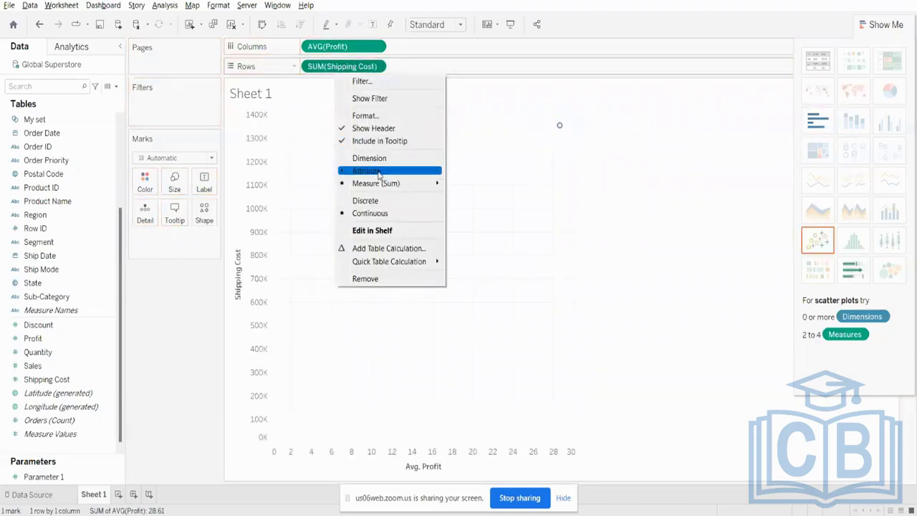
mouse_move(389, 185)
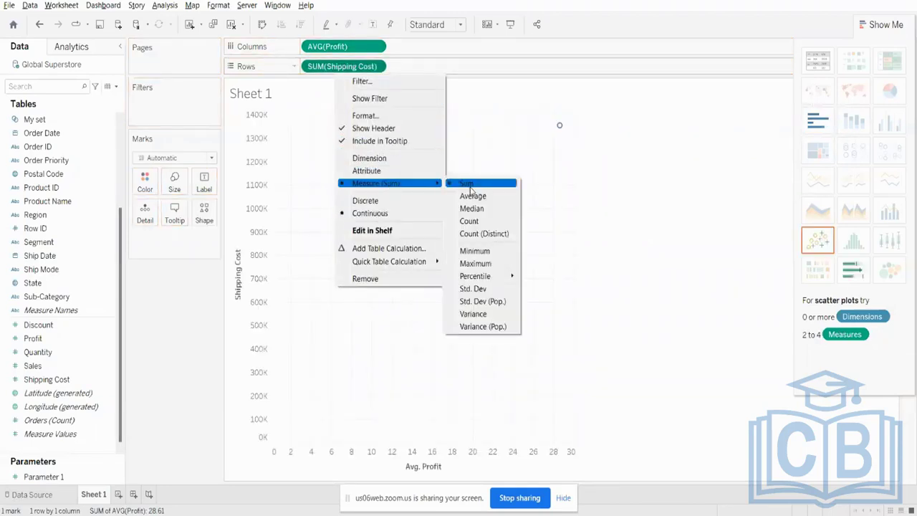
left_click(467, 195)
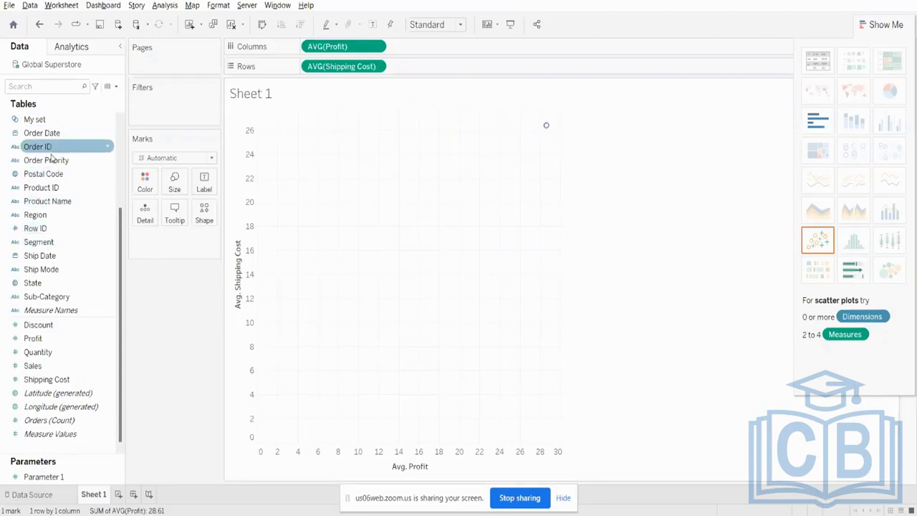
- Color the scatter plot marks by Sub-Category and hide the Show Me chart suggestions covering the legend
left_click_drag(61, 296, 139, 187)
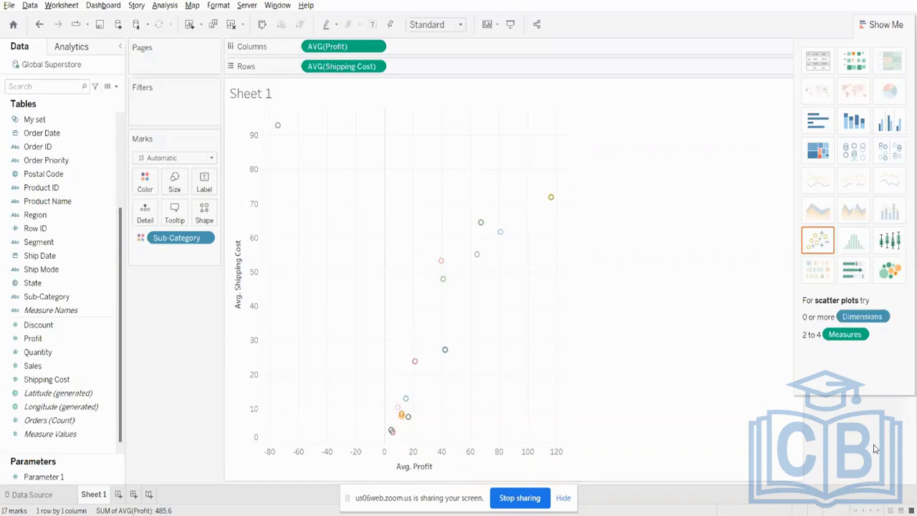
left_click(877, 26)
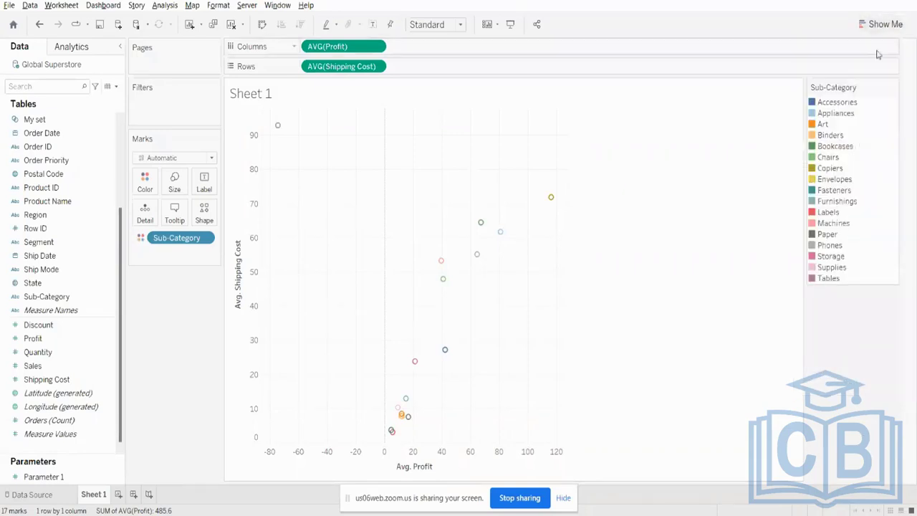
- Highlight Accessories and Appliances from the color legend, and inspect the Copiers mark and its neighbors in the scatter plot
left_click(839, 105)
left_click(839, 116)
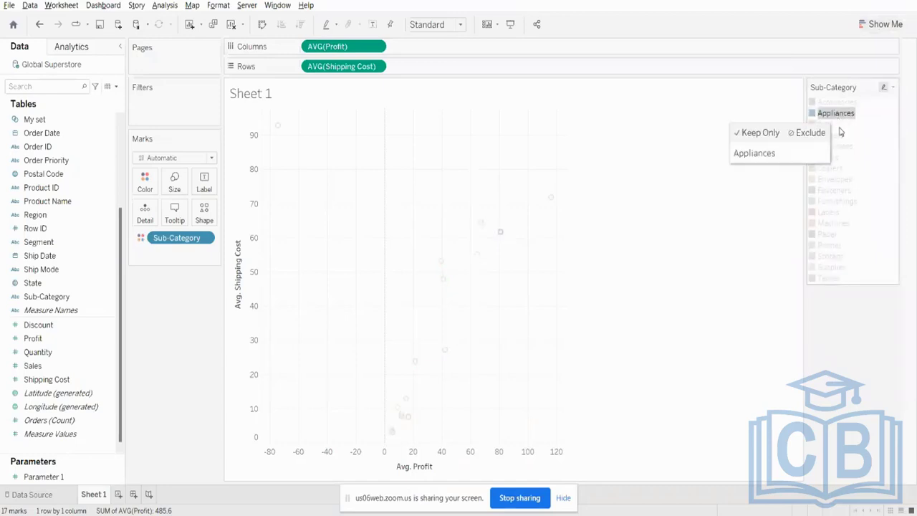
left_click(852, 279)
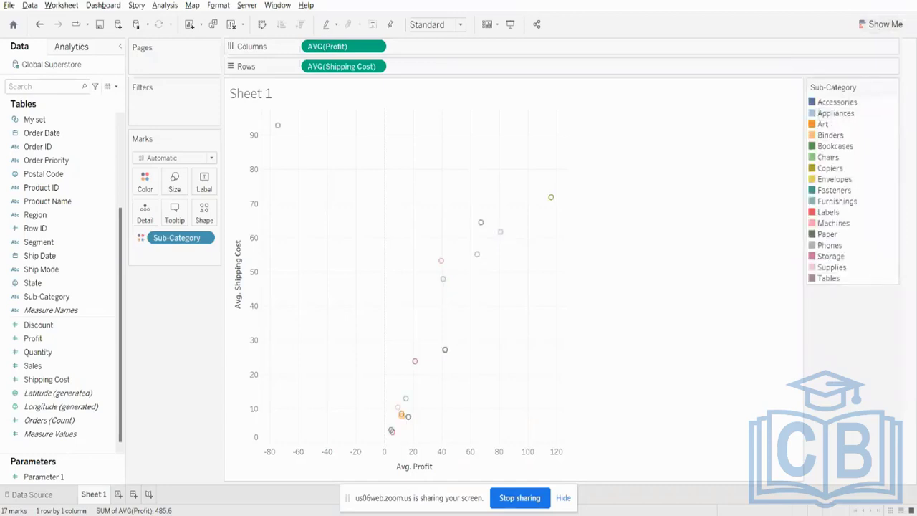
left_click(552, 199)
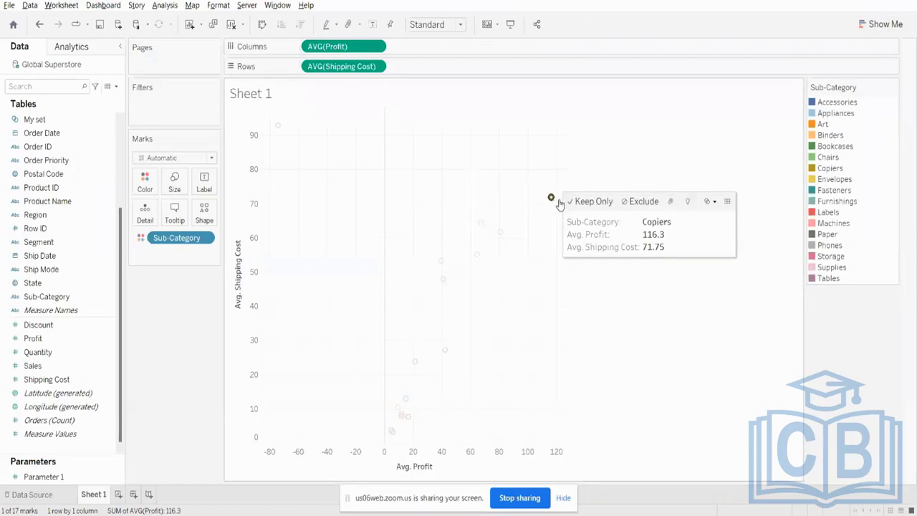
left_click(481, 225)
left_click(481, 224)
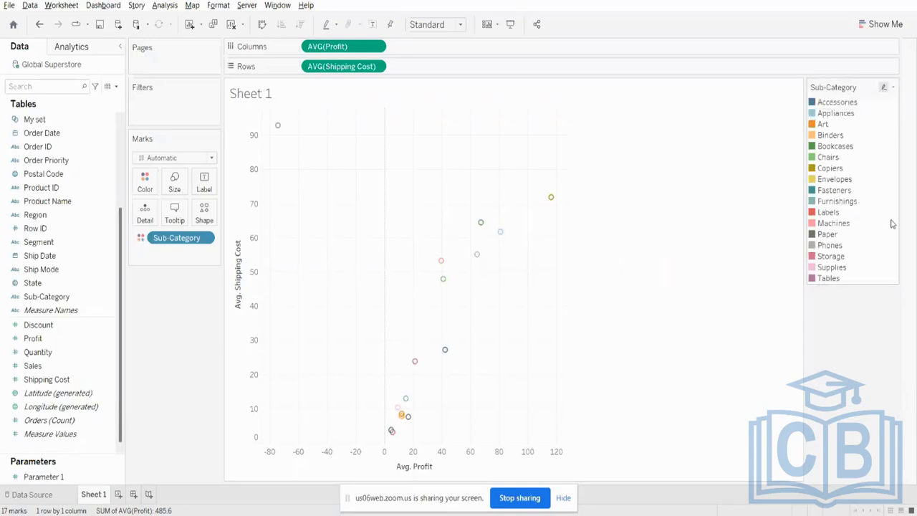
mouse_move(405, 422)
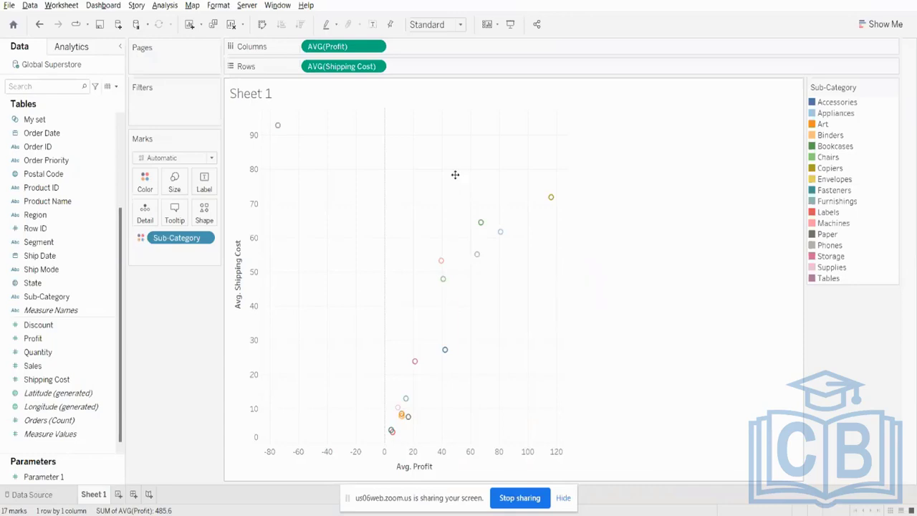
- Select the four marks around Copiers and Bookcases with high average profit and shipping cost, and group them by Sub-Category
mouse_move(467, 168)
left_mouse_down()
mouse_move(580, 217)
mouse_move(473, 164)
left_mouse_up()
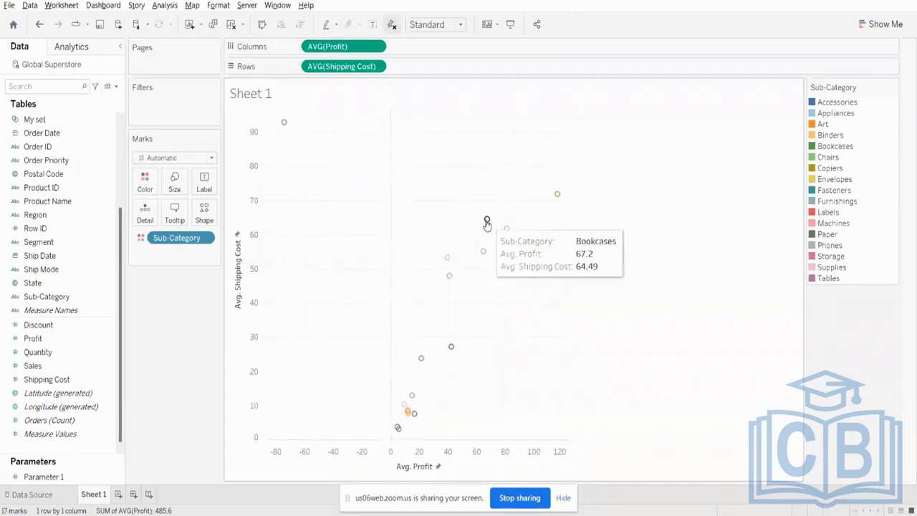
left_click_drag(566, 170, 476, 273)
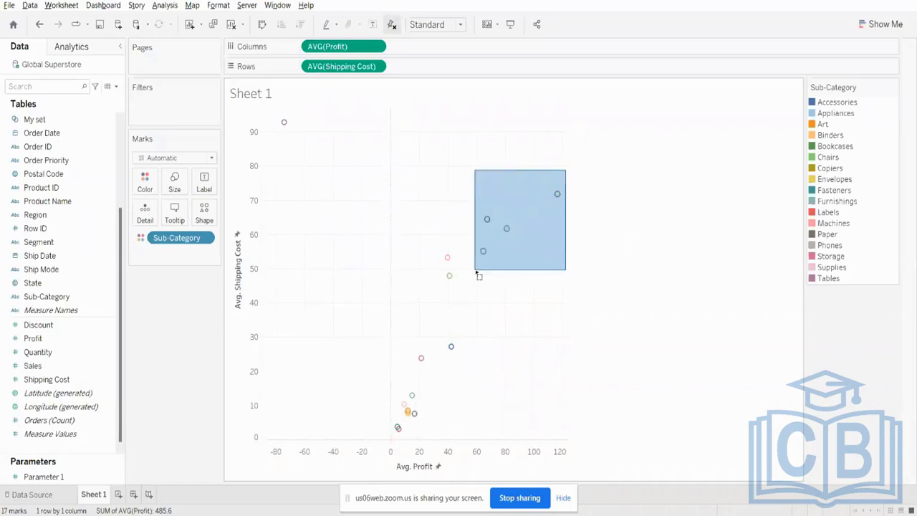
left_click_drag(476, 272, 477, 272)
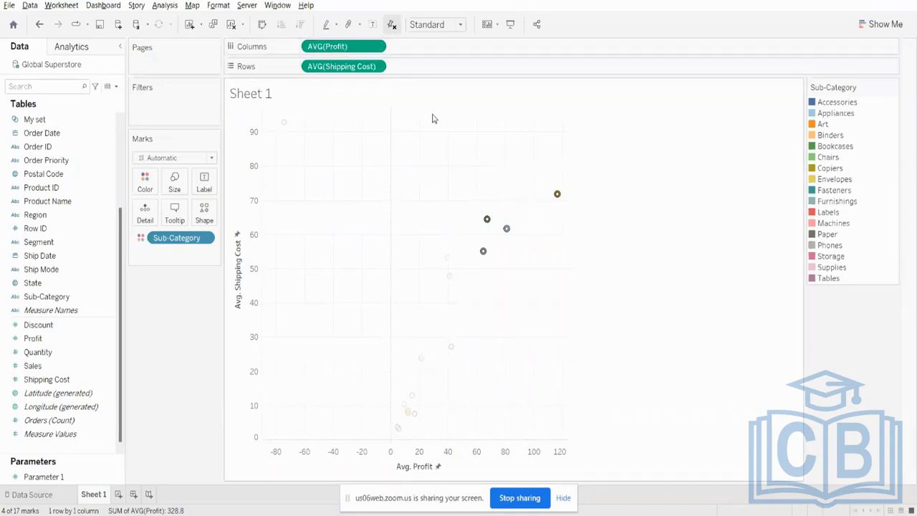
left_click(351, 30)
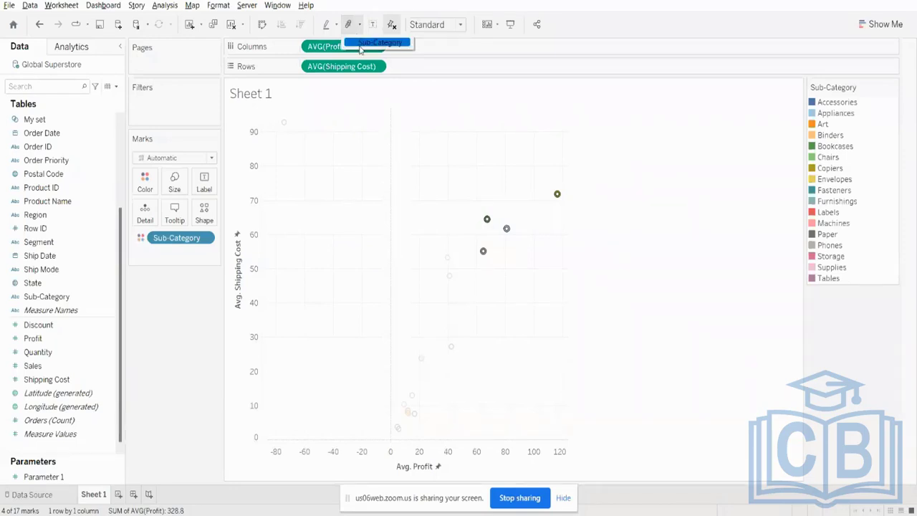
left_click(373, 43)
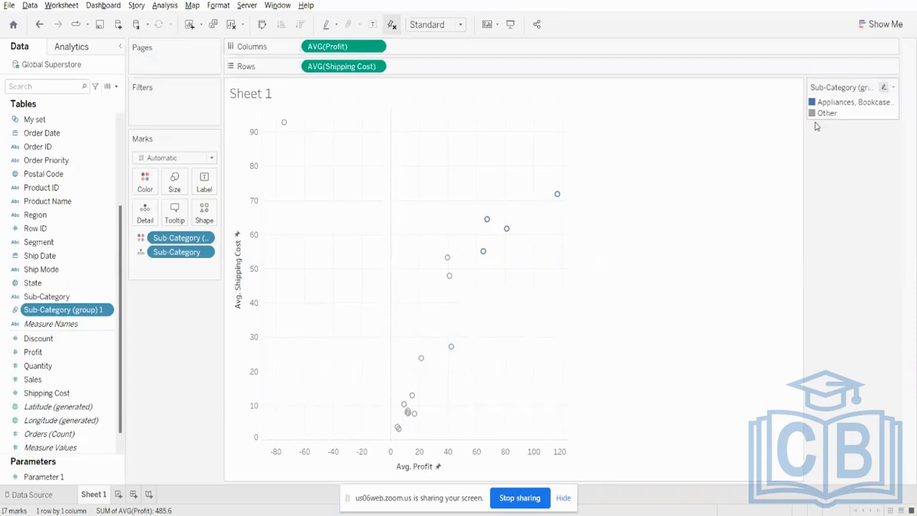
- Try showing mark labels on the scatter plot, and turn them off again
left_click(204, 179)
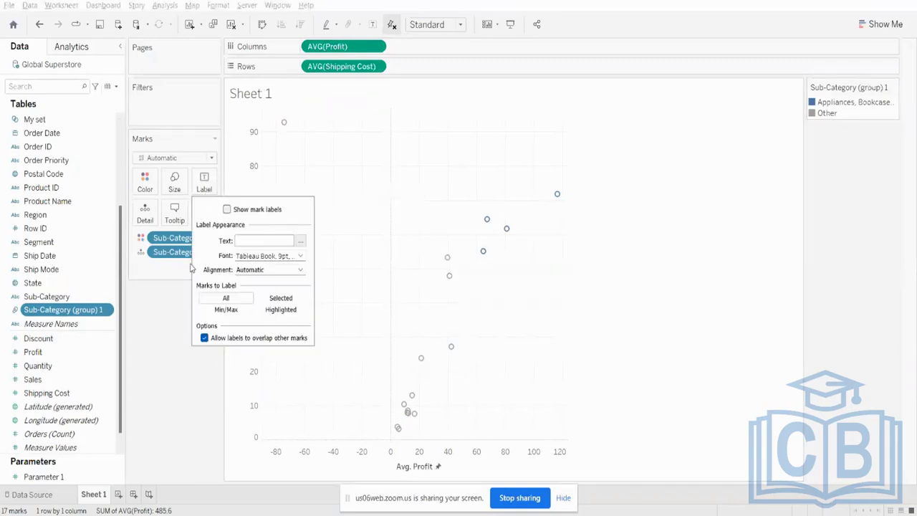
left_click(227, 210)
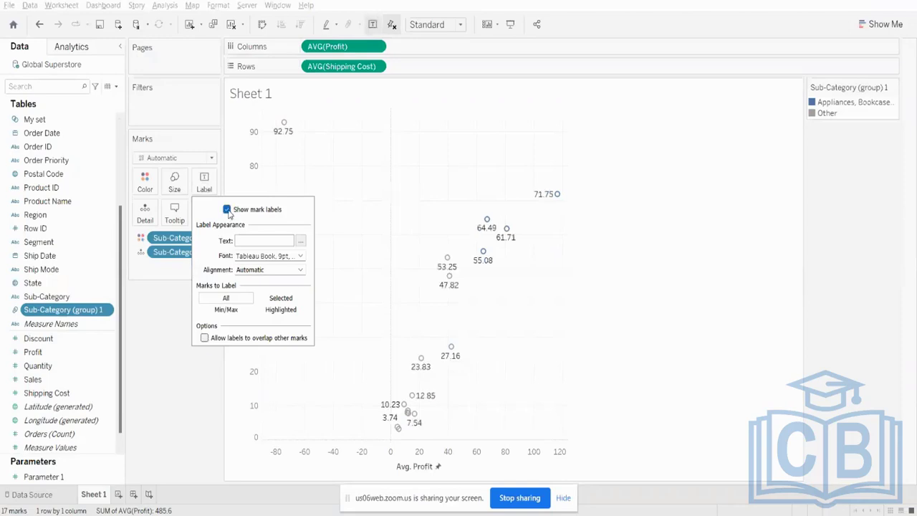
left_click(227, 209)
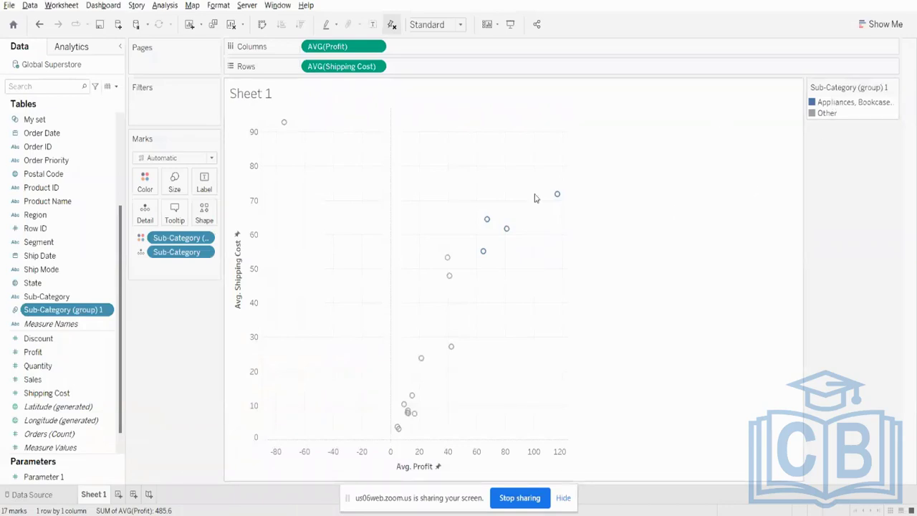
mouse_move(503, 257)
mouse_move(562, 201)
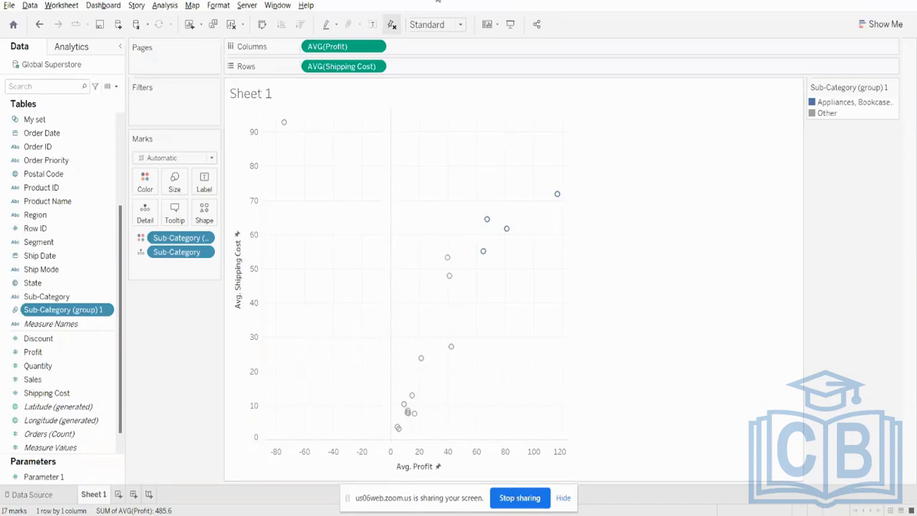
- Clear the worksheet and delete the Sub-Category (group) 1 field from the data
left_click(230, 24)
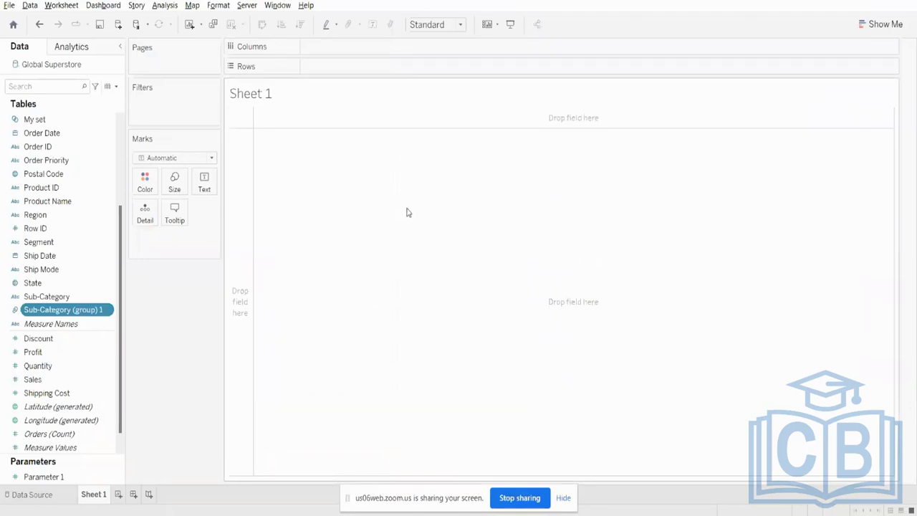
right_click(72, 309)
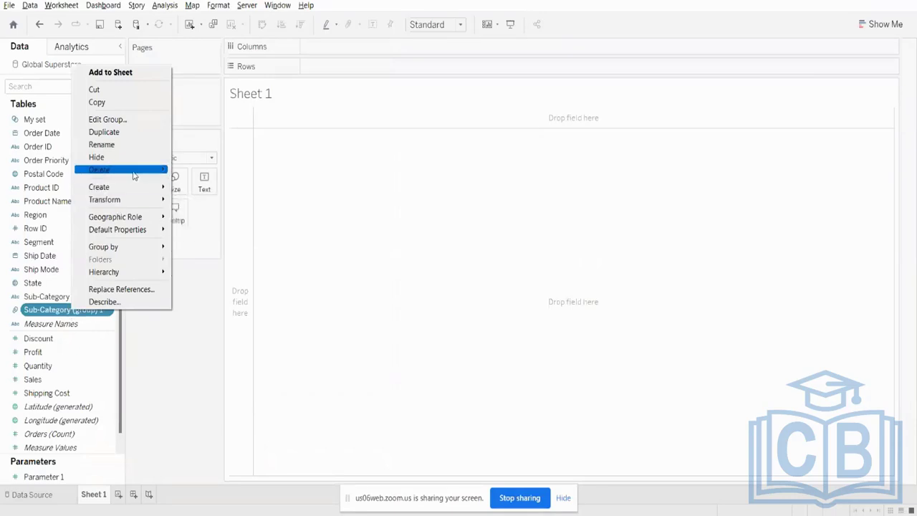
left_click(99, 170)
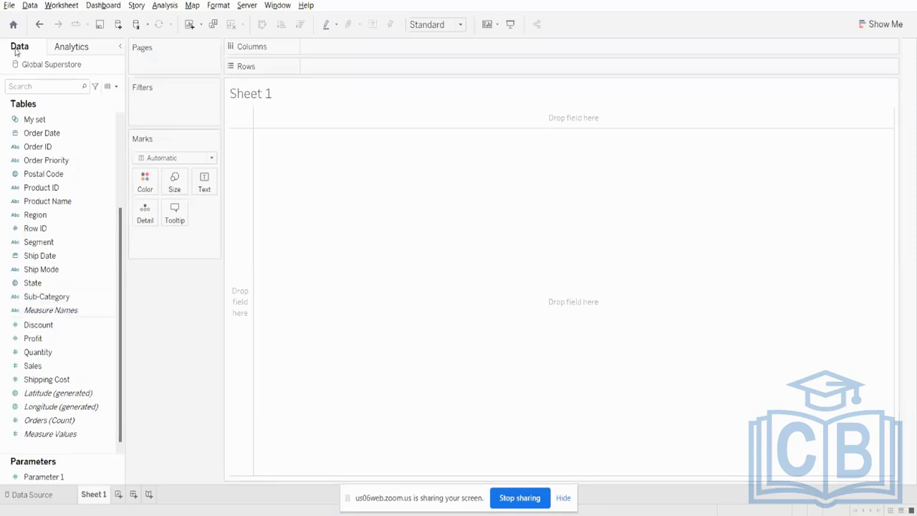
- Undo the deletion of the Sub-Category group and the clearing of the worksheet
left_click(39, 25)
left_click(39, 25)
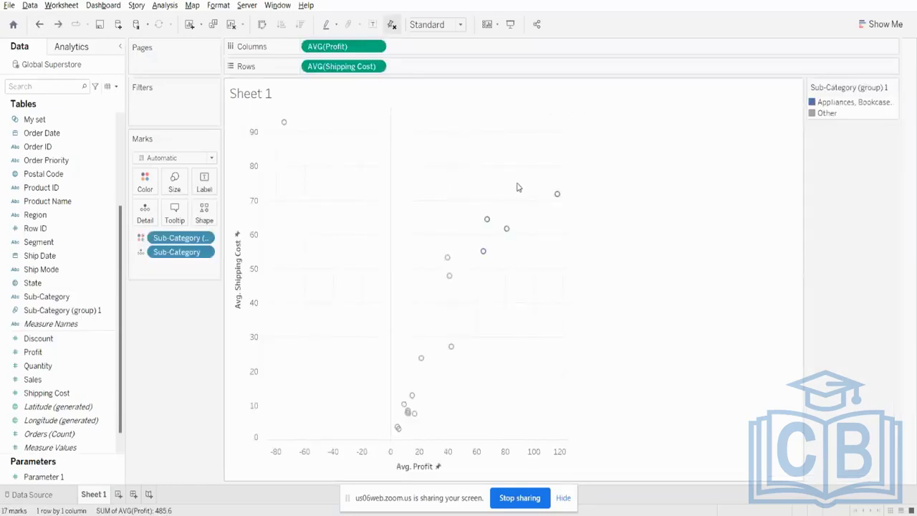
- Open the formatting options from the Copiers mark and look at the available mark shapes
right_click(558, 194)
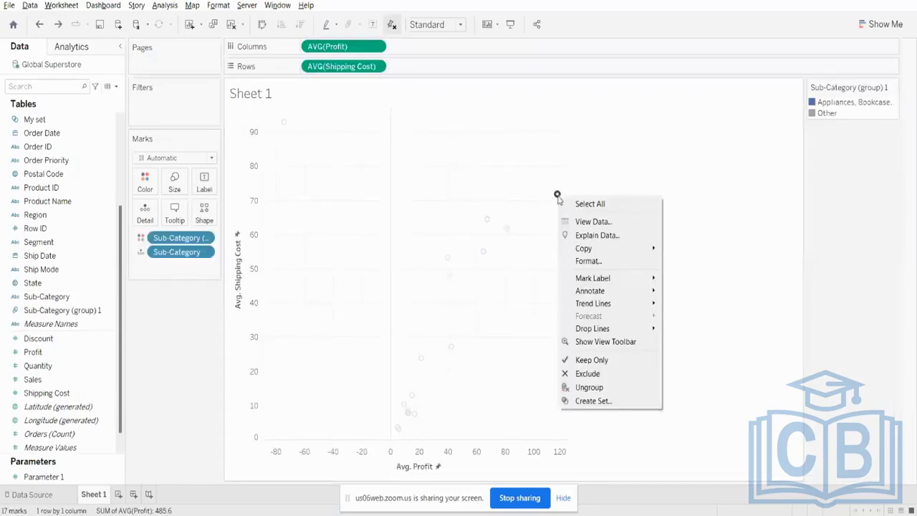
left_click(583, 262)
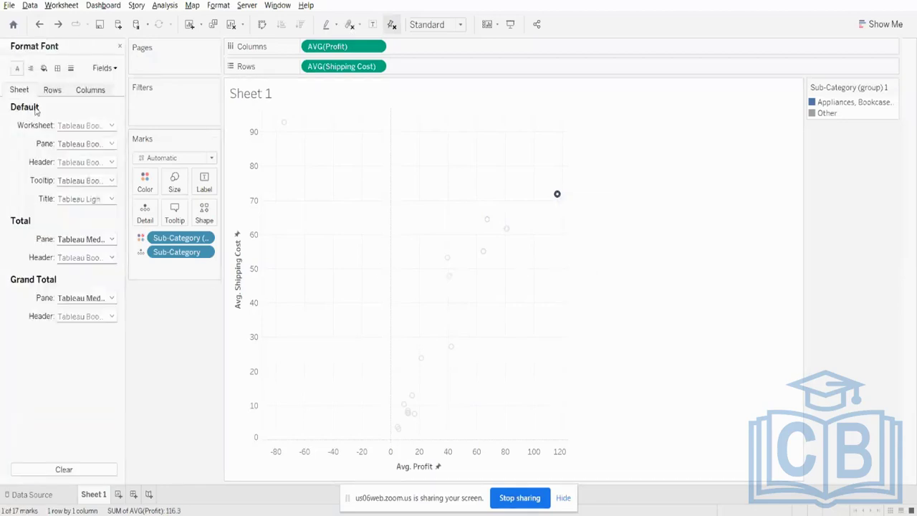
left_click(208, 217)
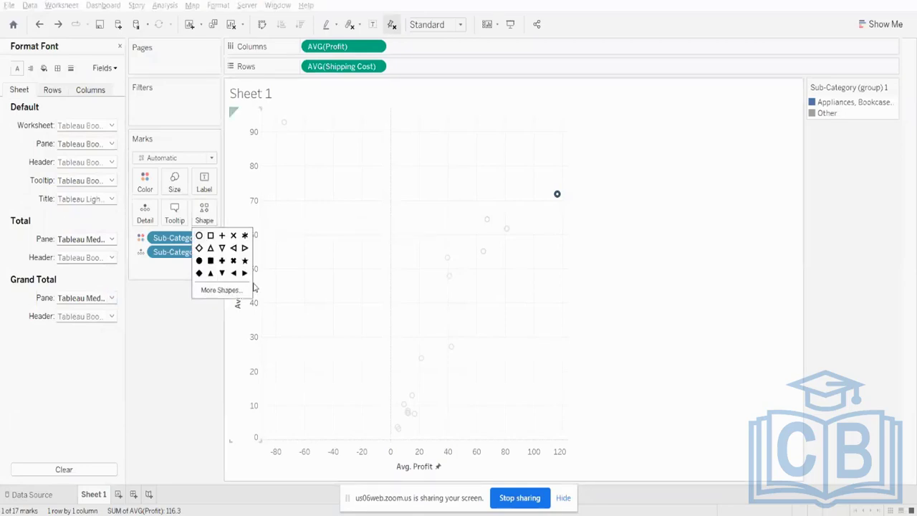
left_click(176, 323)
- Adjust the size of the scatter plot marks so the circles are slightly larger than the default
left_click(175, 190)
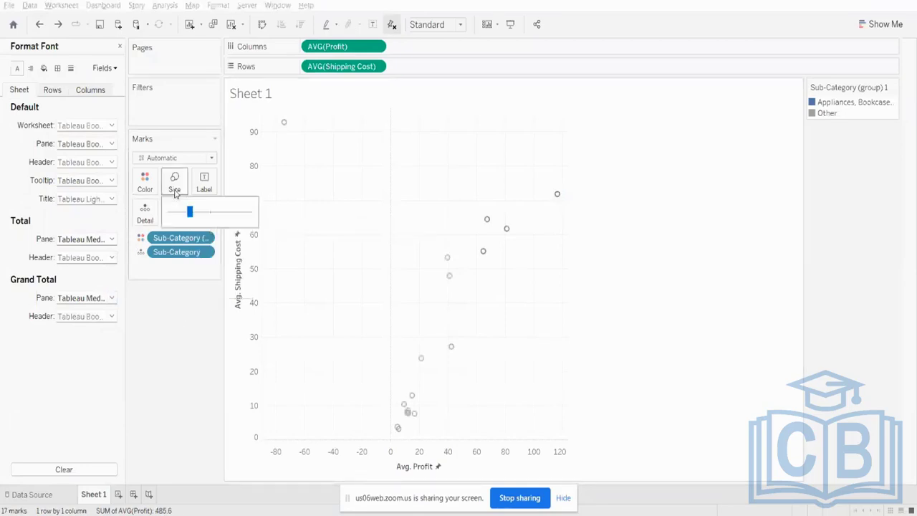
left_click_drag(189, 212, 223, 212)
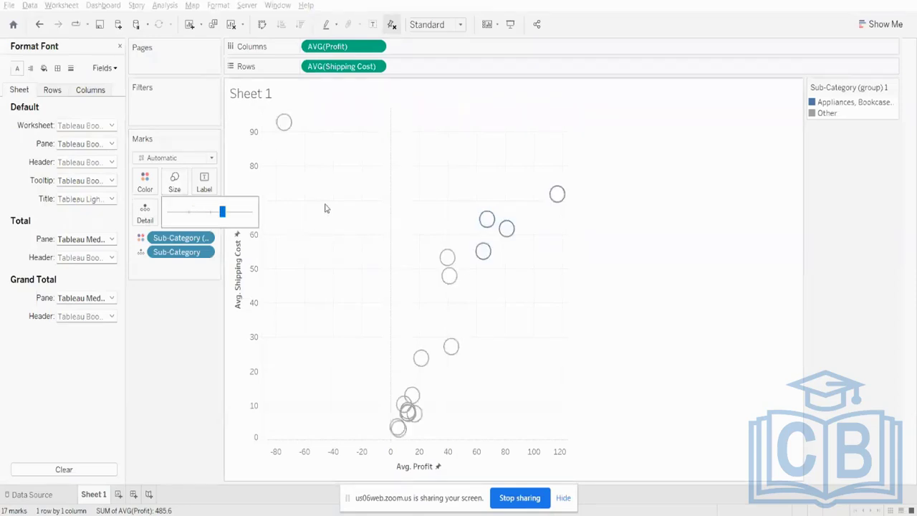
left_click(202, 212)
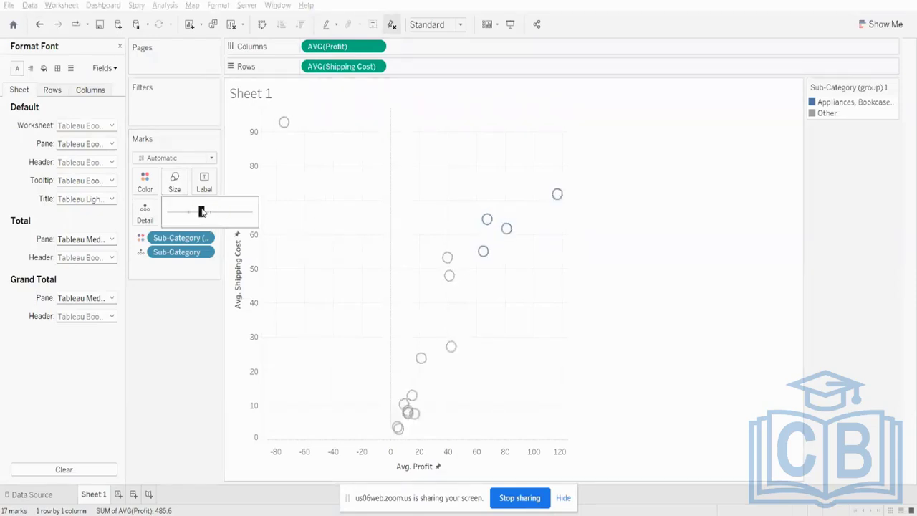
left_click_drag(203, 212, 197, 216)
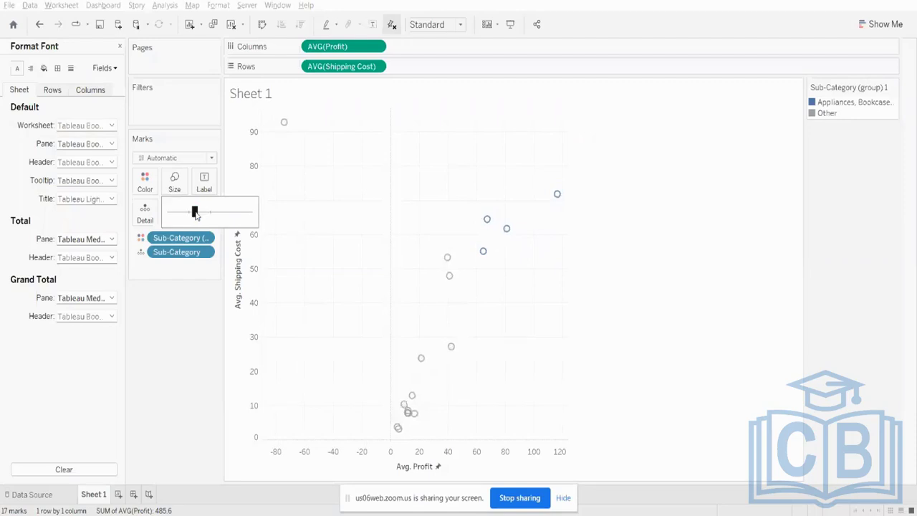
left_click(170, 339)
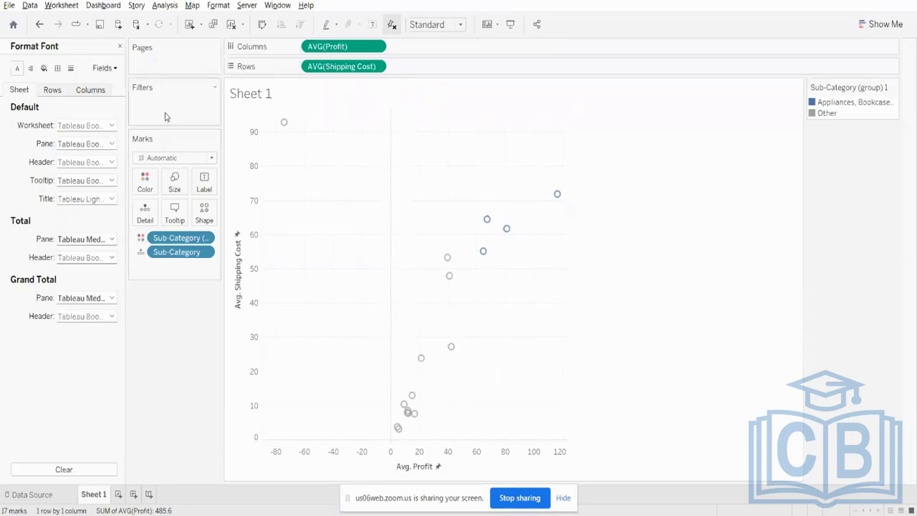
- Clear the worksheet and close the font formatting options to return to the data fields
left_click(231, 24)
left_click(120, 47)
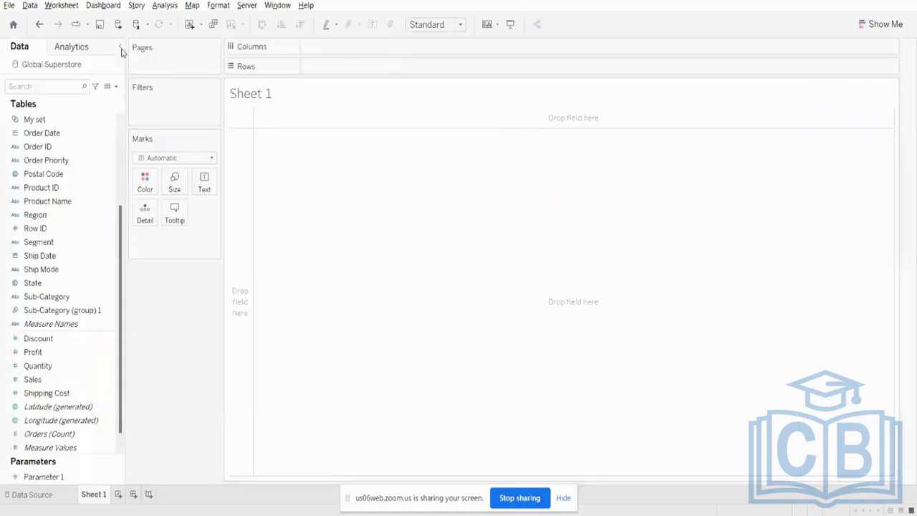
scroll(72, 402, "down", 1)
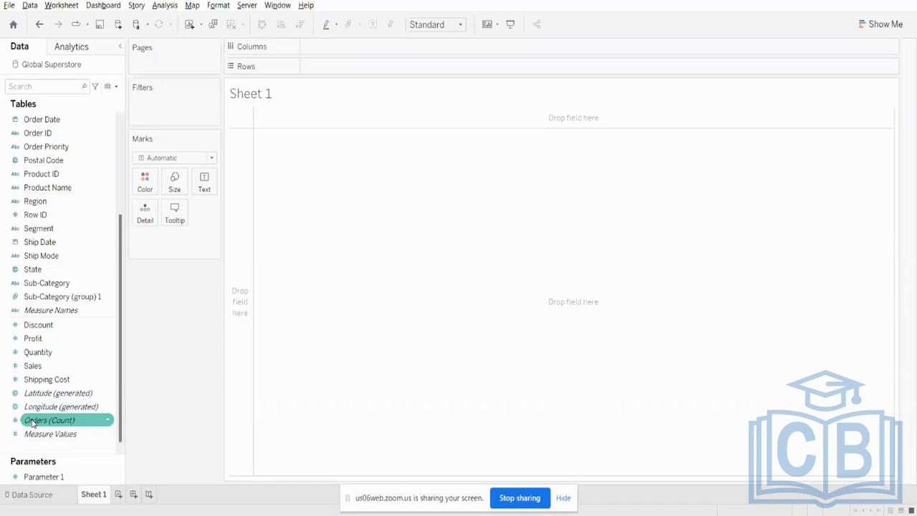
mouse_move(19, 424)
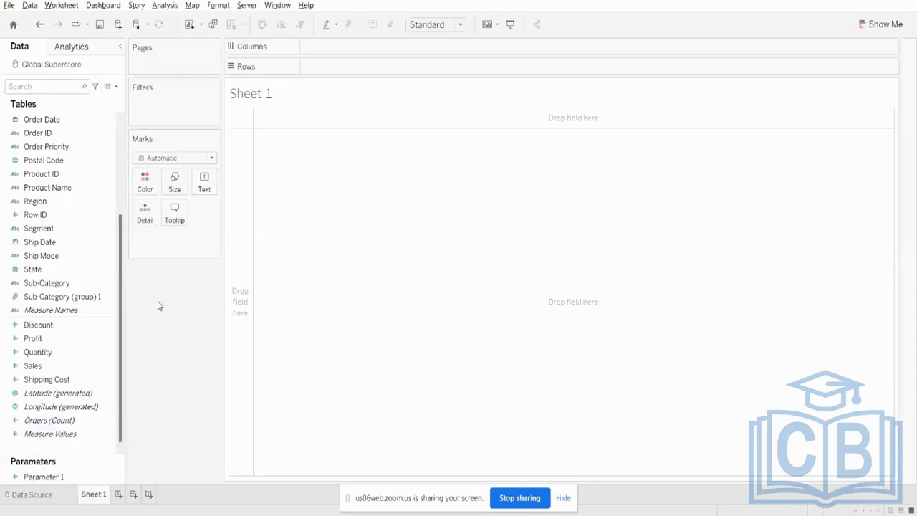
- Delete Parameter 1, accepting the effect on the My set field
right_click(49, 478)
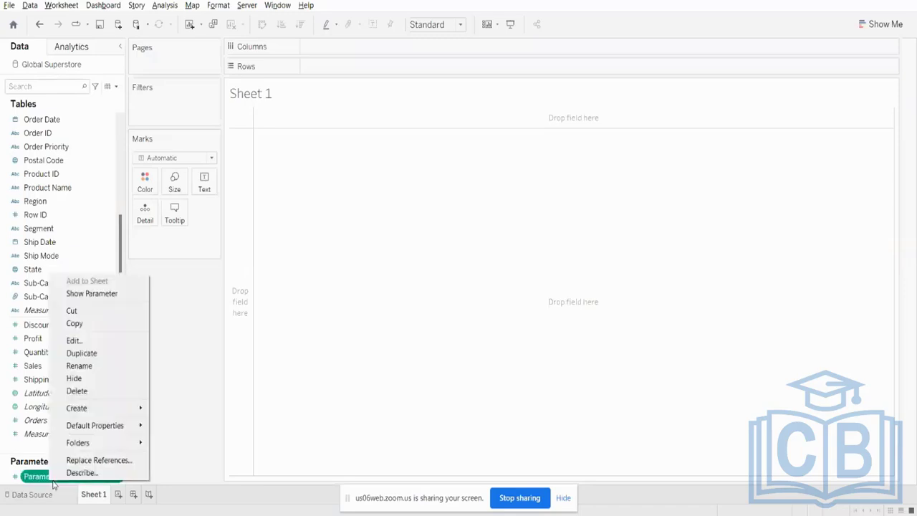
left_click(100, 391)
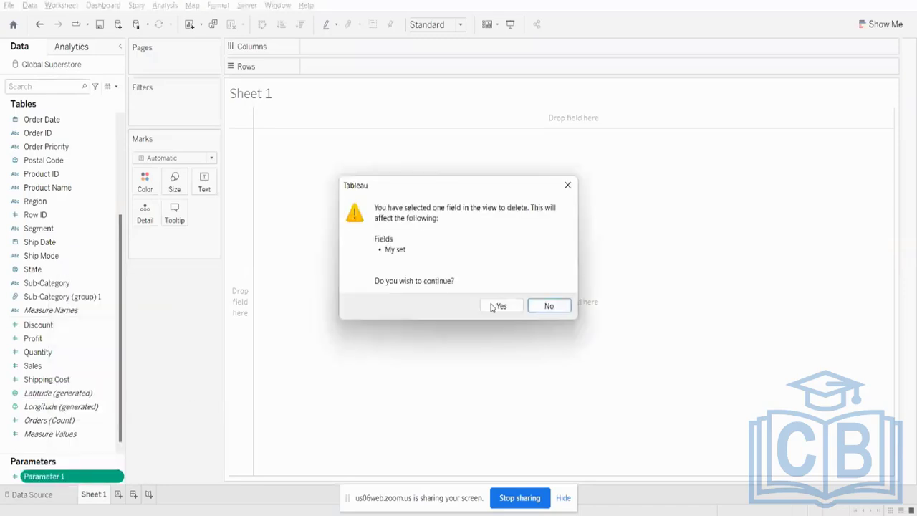
left_click(521, 309)
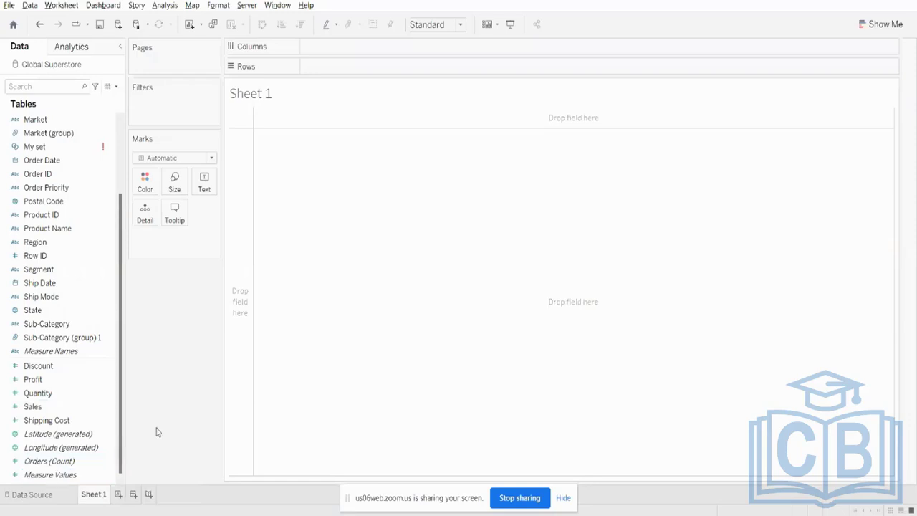
- Add Orders (Count) to Rows and display it as a text table
left_click_drag(68, 461, 407, 66)
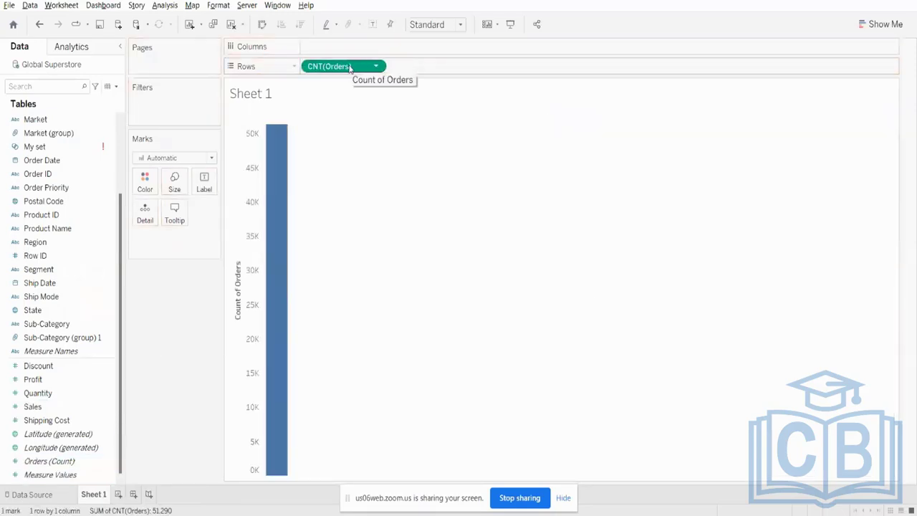
left_click(881, 24)
left_click(811, 63)
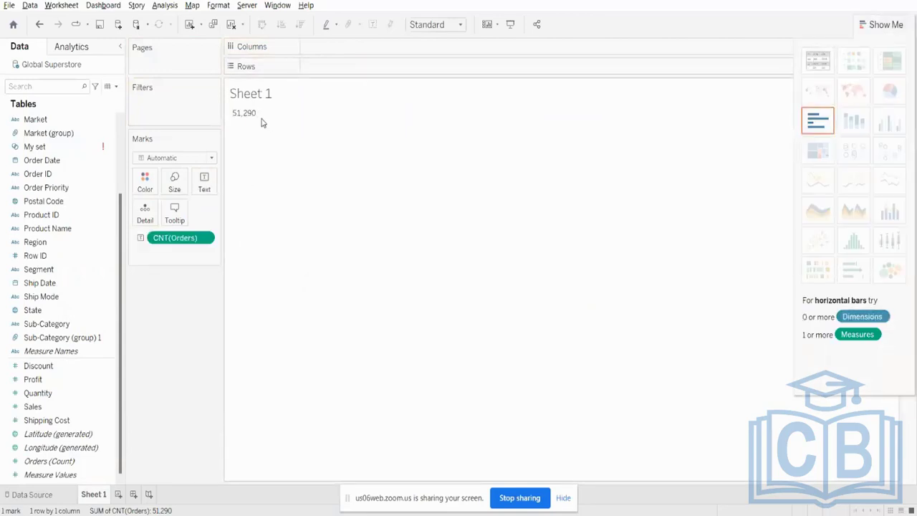
mouse_move(258, 117)
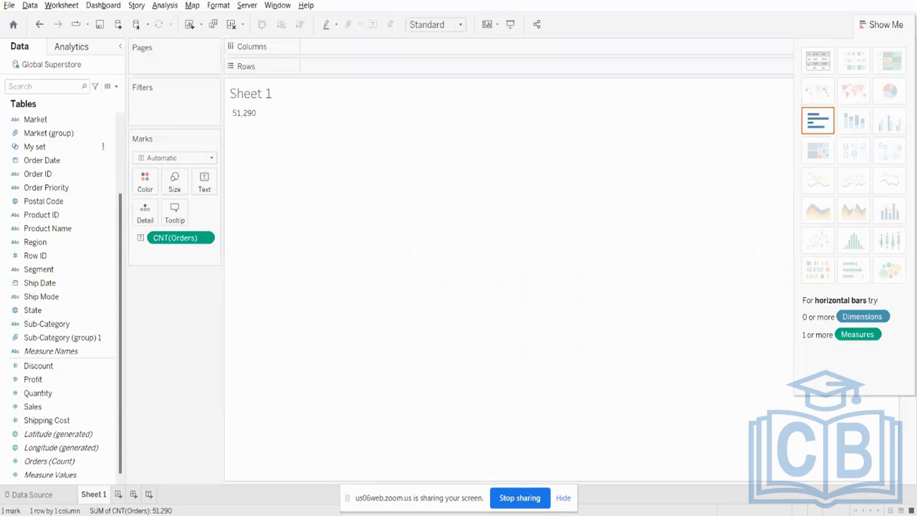
key("alt+Tab")
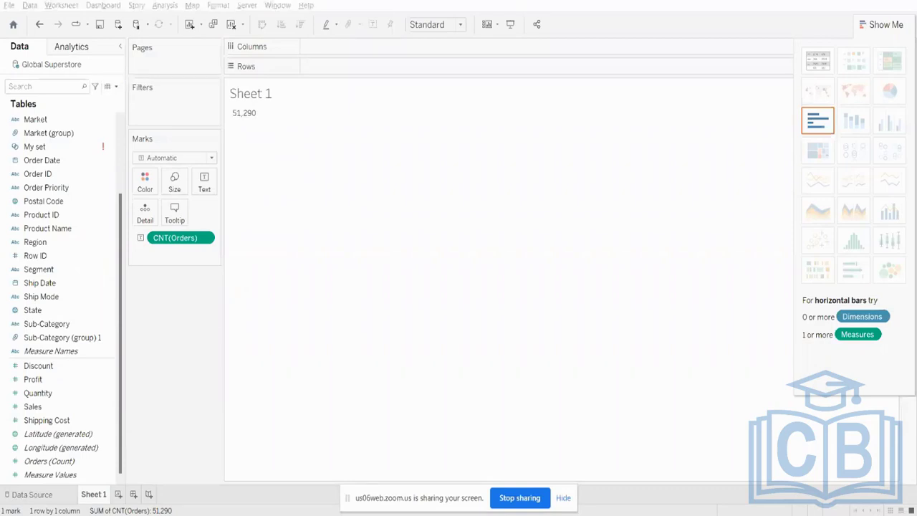
key("alt+Tab")
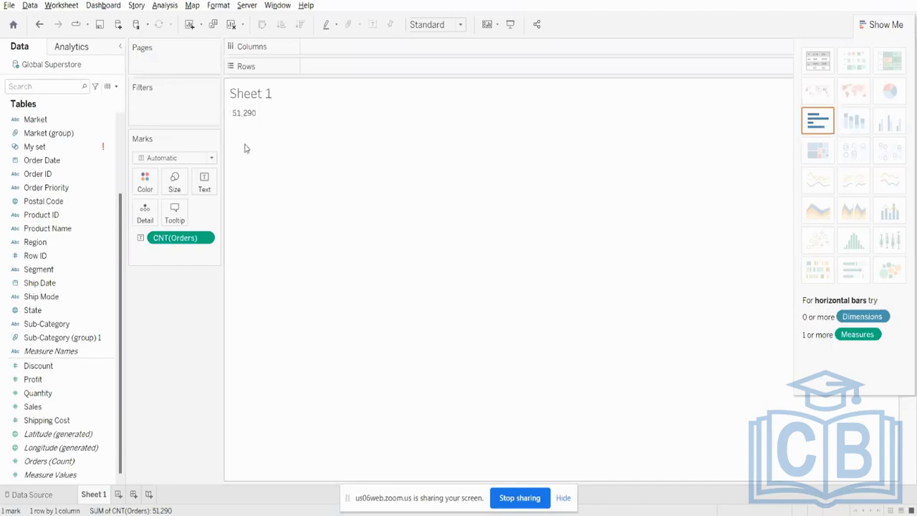
- Move the Orders count to Rows and back to Text, and add Sub-Category to Rows to break it down
left_click_drag(183, 237, 330, 71)
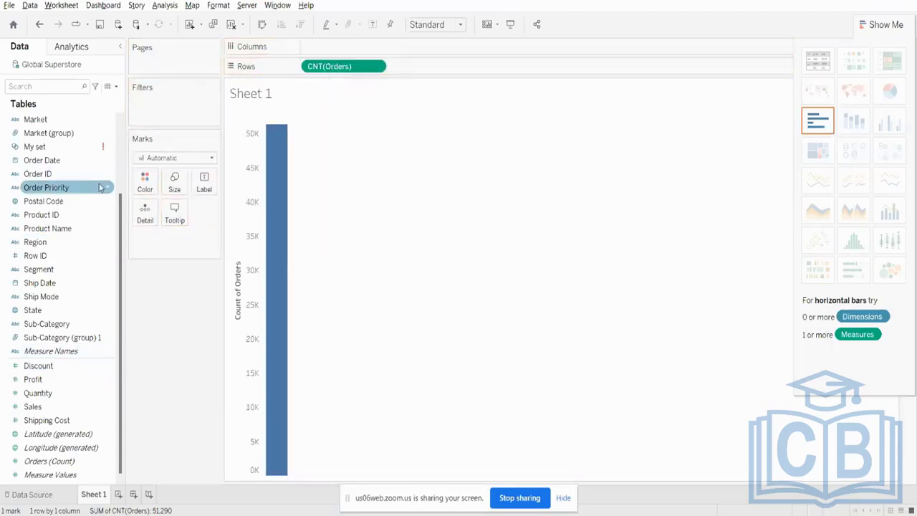
left_click_drag(306, 67, 204, 187)
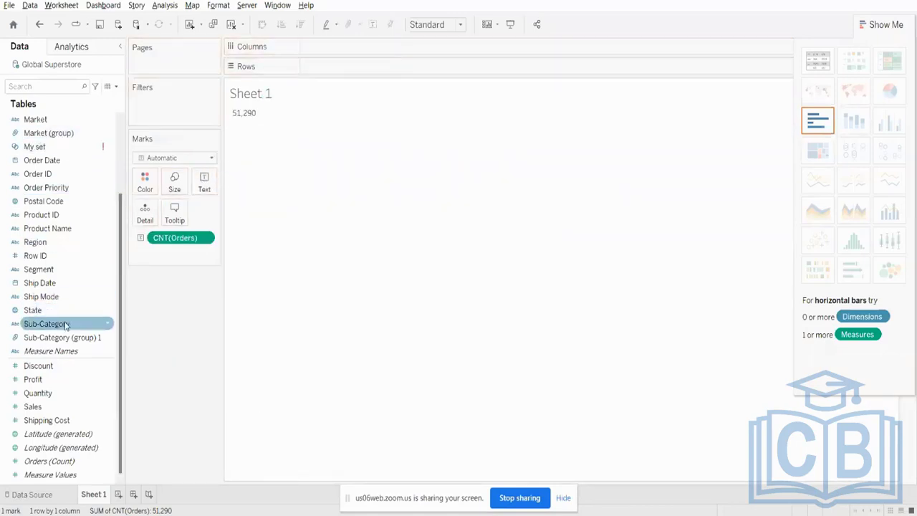
left_click_drag(65, 325, 351, 68)
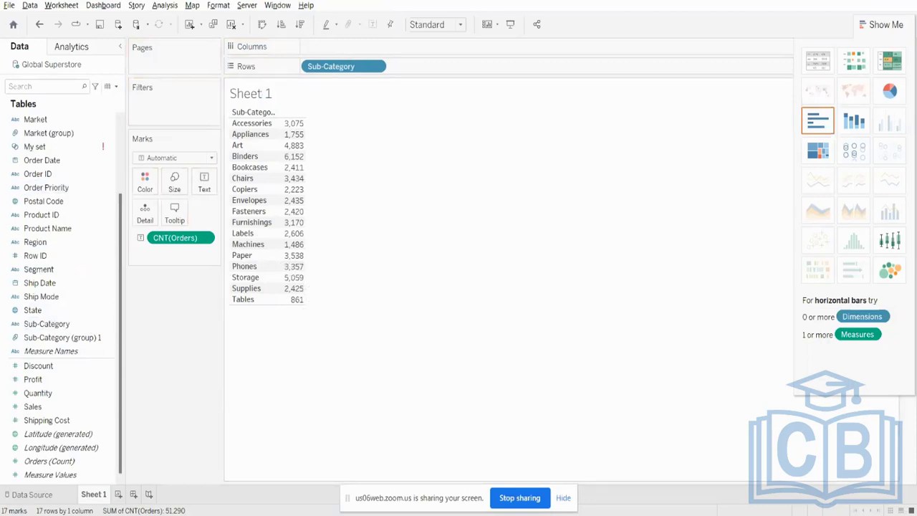
- Add column grand totals to the table of order counts by Sub-Category
left_click(165, 6)
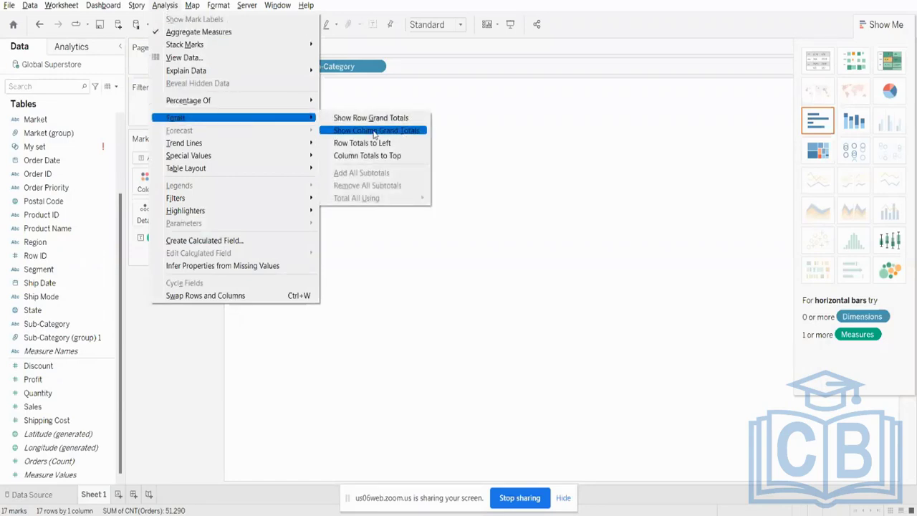
left_click(403, 135)
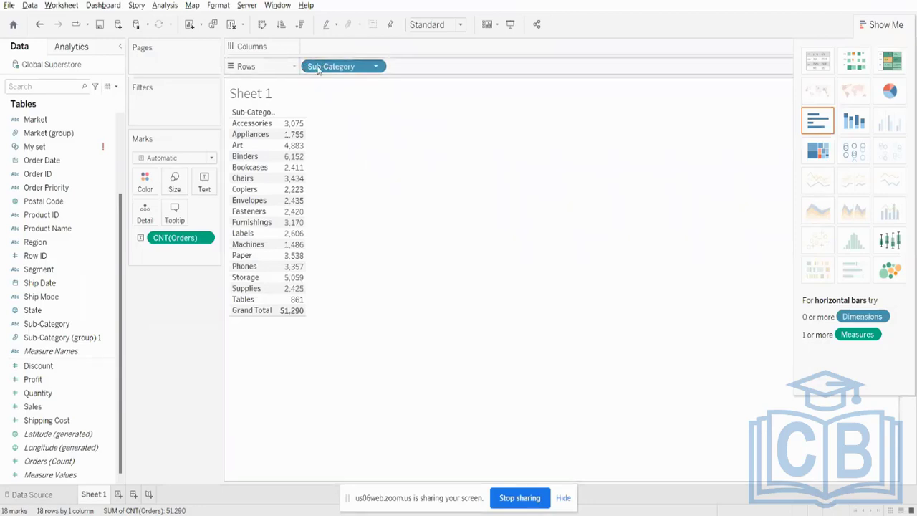
- Replace Sub-Category and the Orders count with Measure Names on Rows and Measure Values shown as text
left_click_drag(316, 68, 183, 272)
left_click_drag(182, 238, 66, 214)
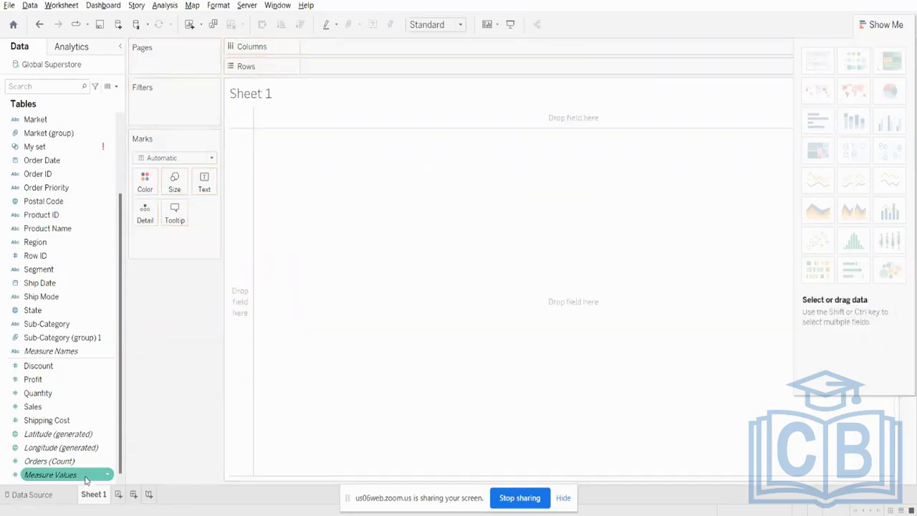
left_click_drag(53, 351, 401, 71)
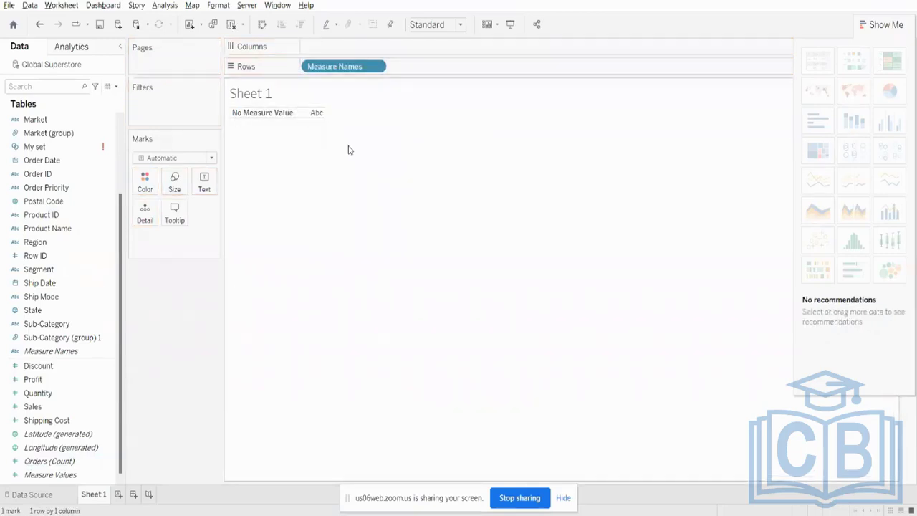
left_click_drag(36, 476, 204, 183)
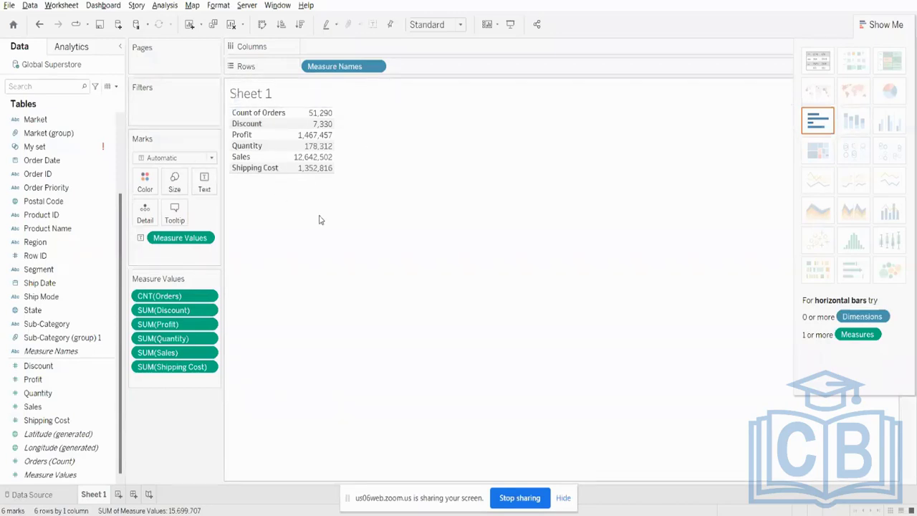
- Examine the generated Orders (Count), Latitude and Longitude fields against the measures listed in the table
left_click(81, 462)
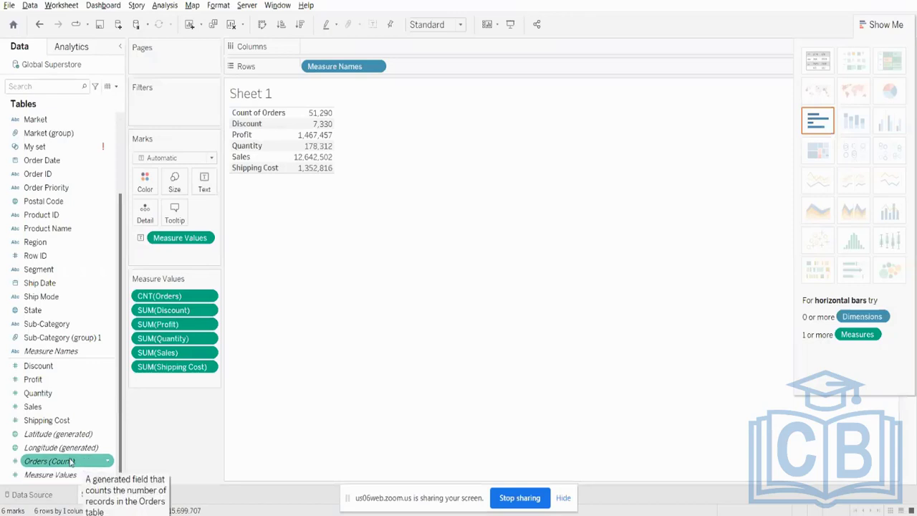
left_click(59, 434)
left_click(61, 448)
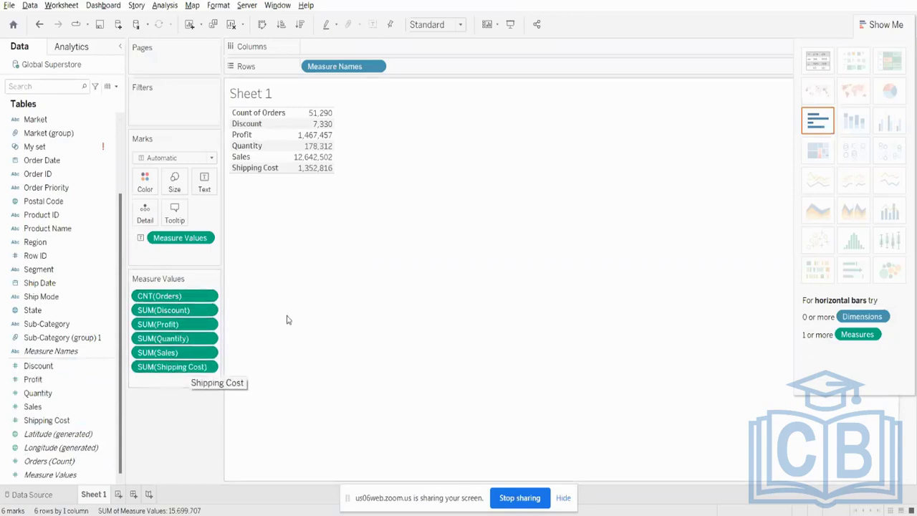
mouse_move(320, 167)
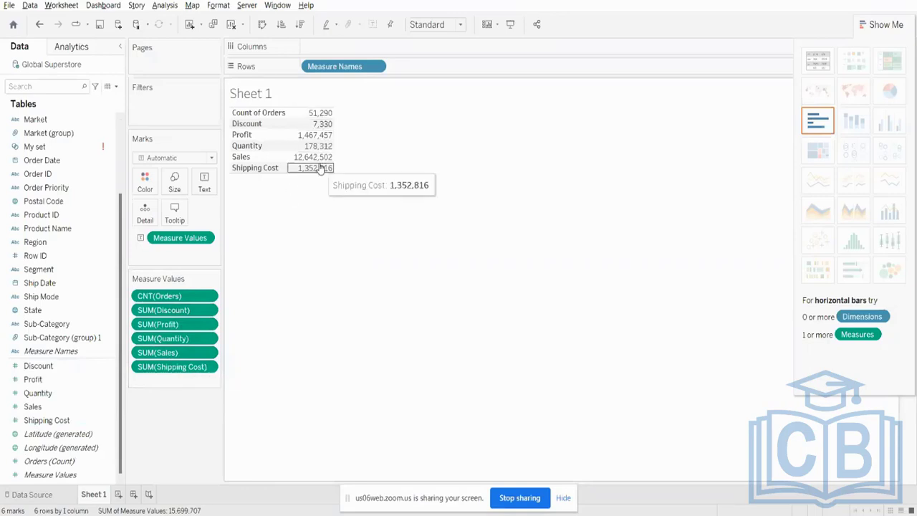
mouse_move(331, 126)
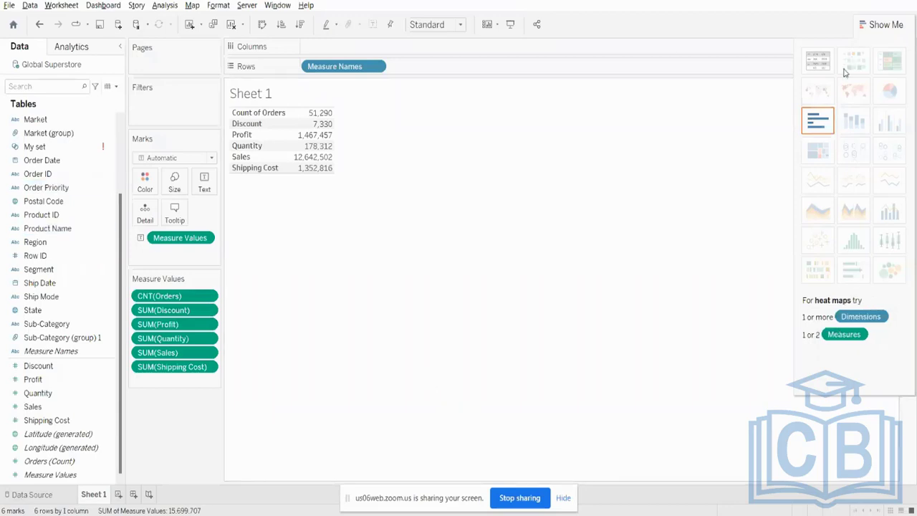
- Show the measures as horizontal bars and swap rows and columns to make the bars vertical
left_click(817, 122)
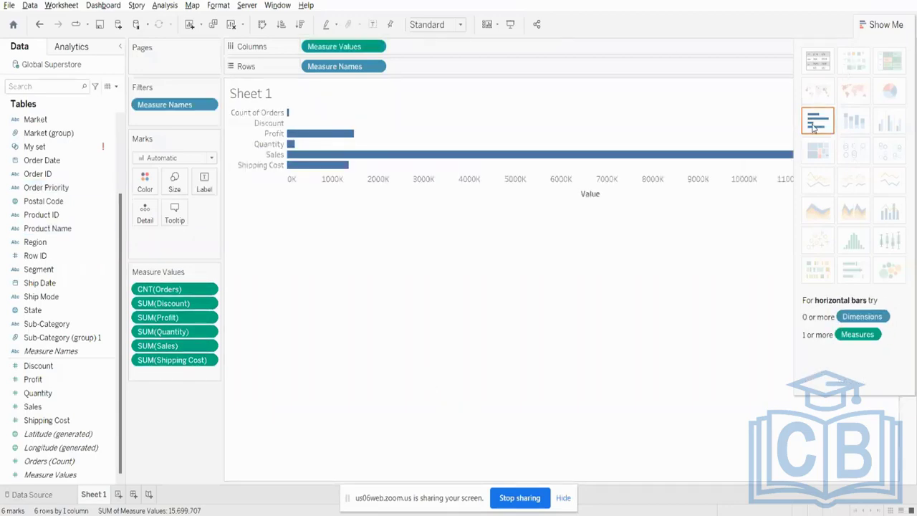
left_click(263, 25)
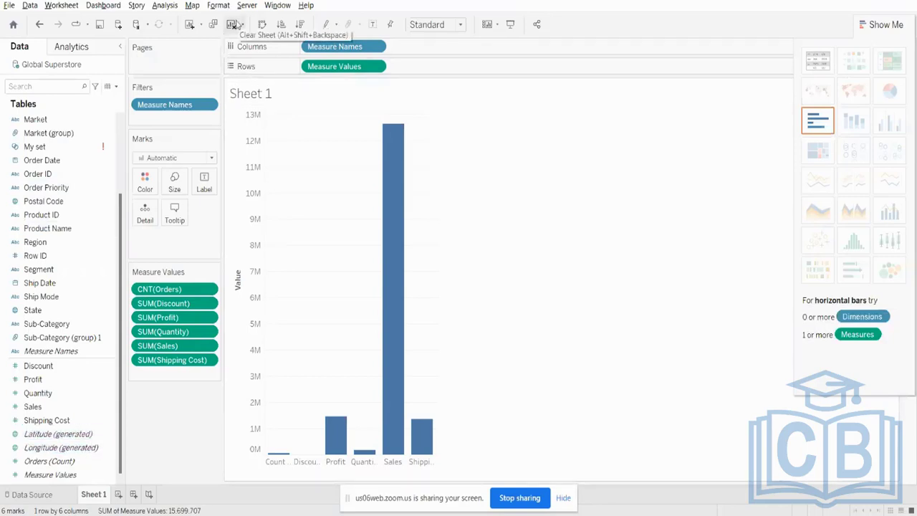
- Clear the worksheet and remove the Category Hierarchy so its fields stand separately in the data list
left_click(235, 25)
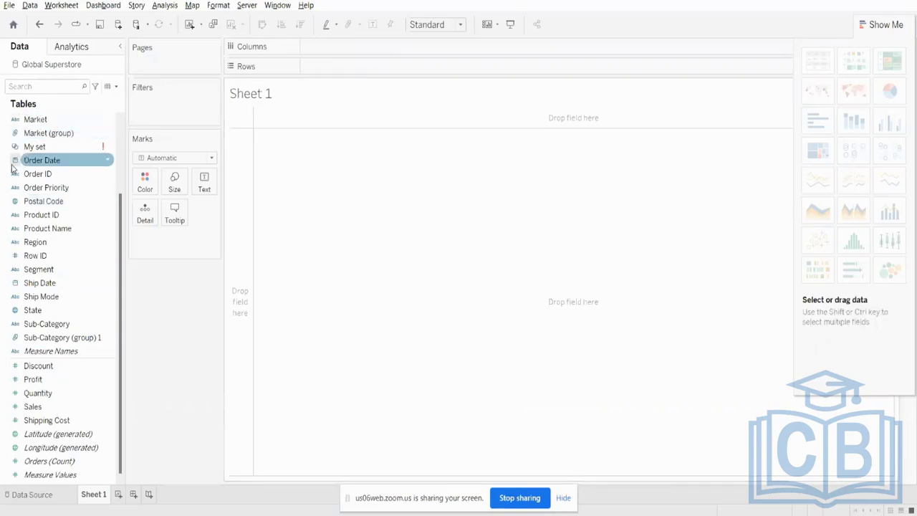
mouse_move(29, 352)
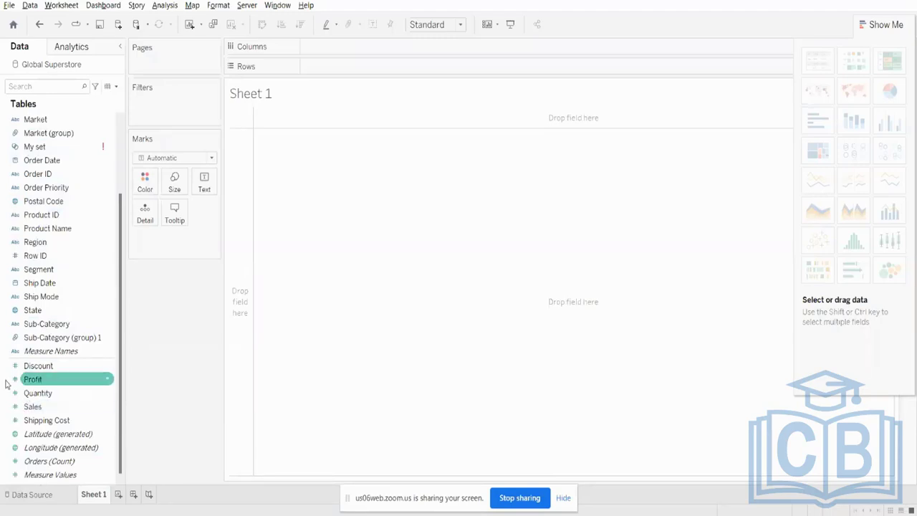
scroll(10, 308, "up", 3)
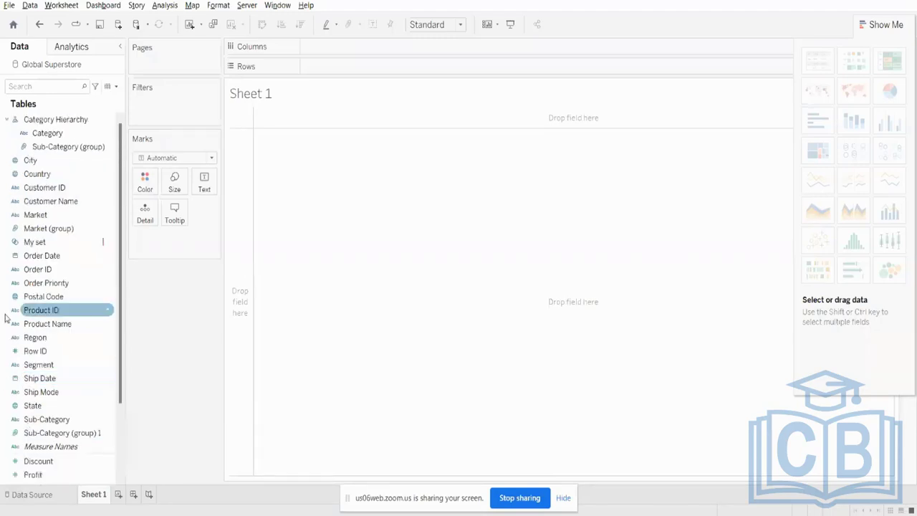
right_click(35, 119)
left_click(76, 190)
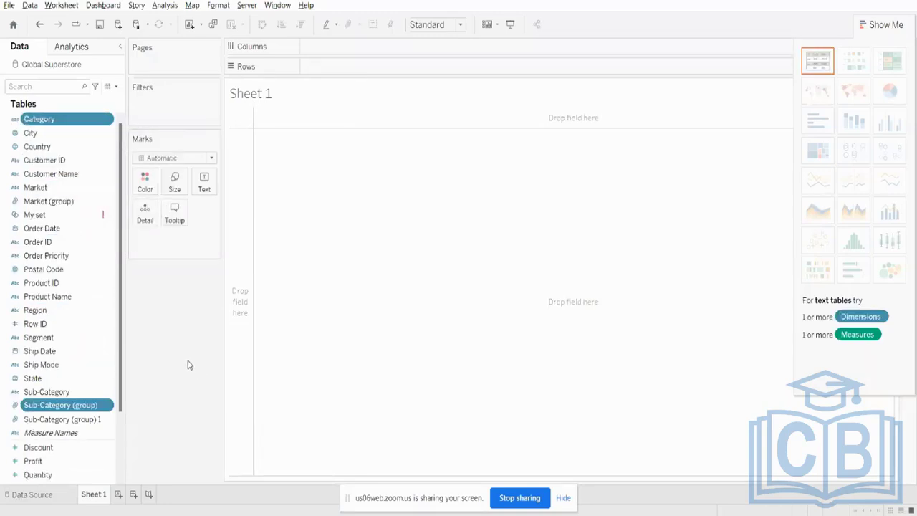
right_click(72, 409)
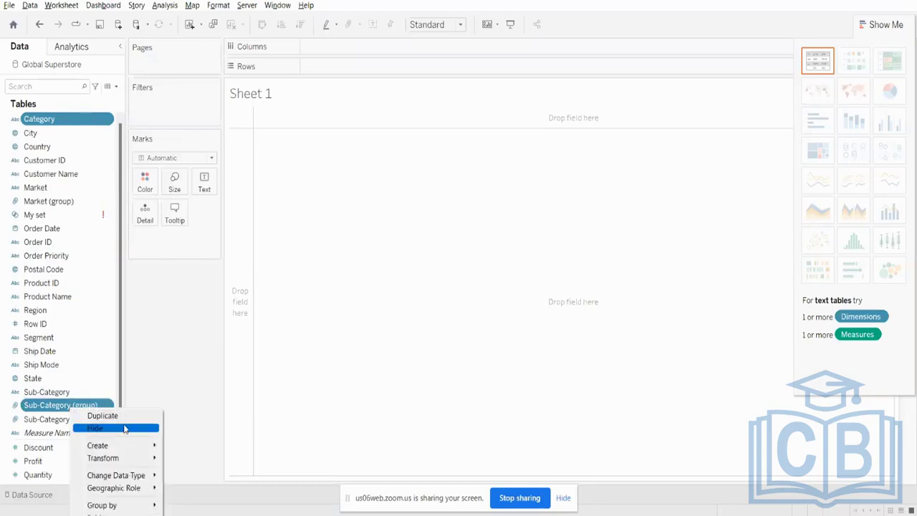
left_click(152, 326)
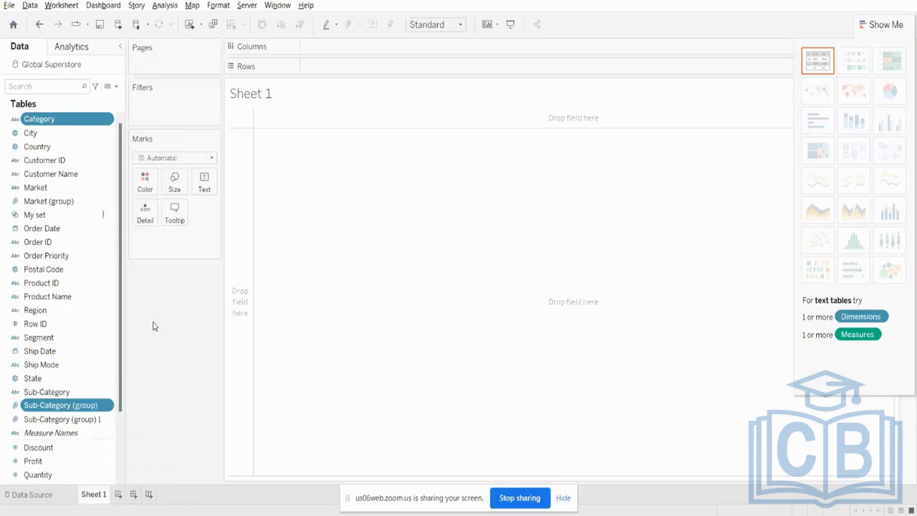
- Place Category and Sub-Category (group) on Columns, remove Sub-Category (group), and move Category to Rows
left_click(63, 131, "ctrl")
left_click_drag(65, 124, 382, 54)
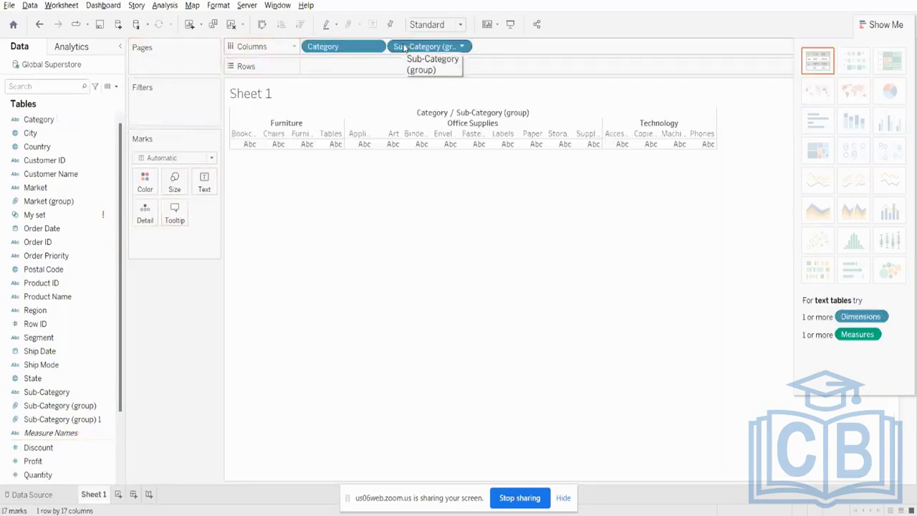
left_click_drag(411, 48, 398, 97)
left_click_drag(363, 53, 367, 70)
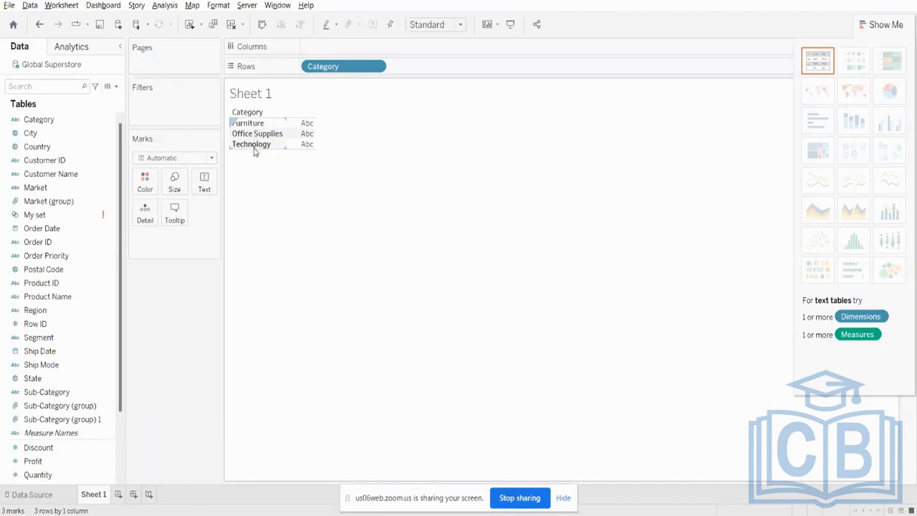
- Replace Category on Rows with the Sales measure to show total sales as one bar
left_click_drag(349, 66, 92, 90)
left_click(76, 392)
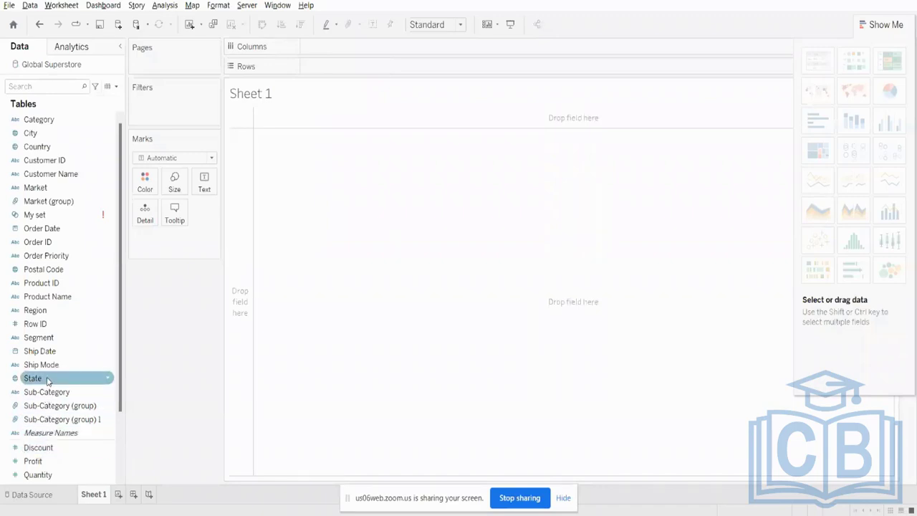
scroll(43, 445, "down", 2)
left_click_drag(47, 420, 356, 69)
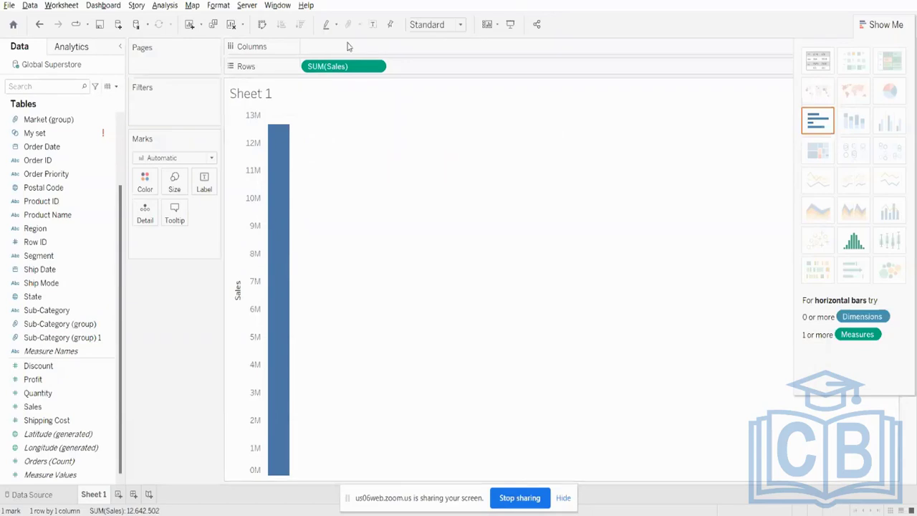
- Remove Sales from Rows and build a bar chart with Sub-Category on Rows and Sales on Columns
left_click_drag(344, 66, 312, 4)
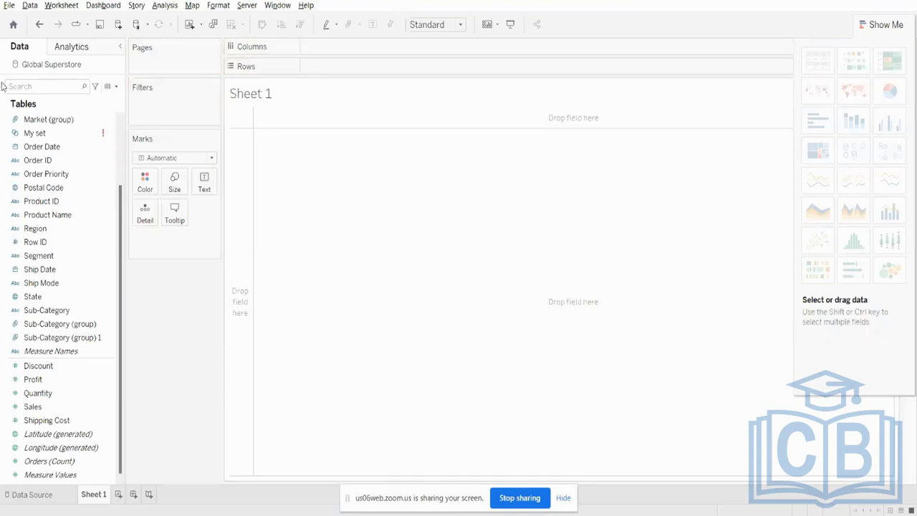
left_click(71, 326)
left_click_drag(70, 310, 362, 69)
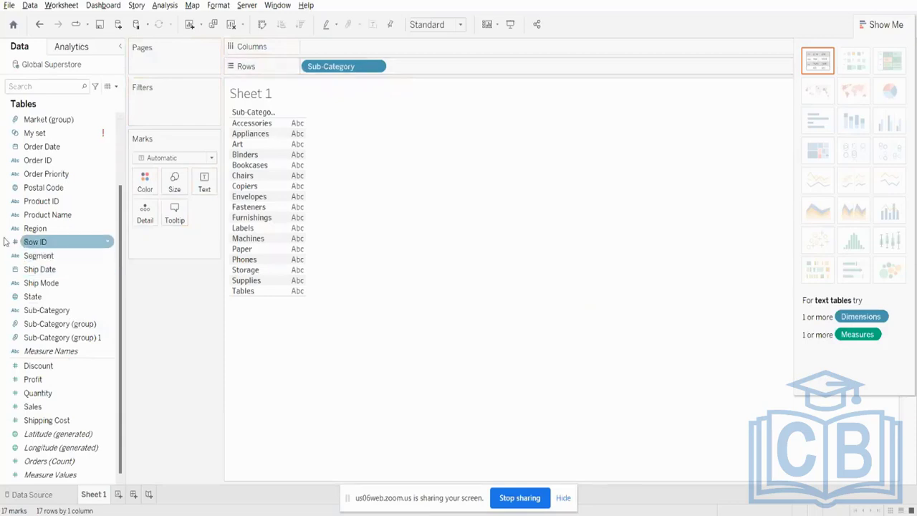
left_click_drag(40, 407, 339, 46)
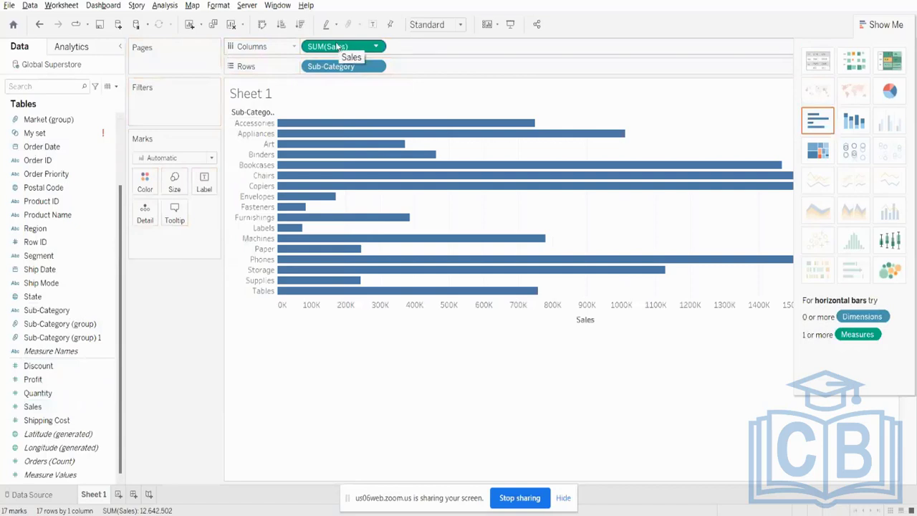
- Sort the sub-categories by Sales in descending order, hide the chart suggestions, and show mark labels on the bars
left_click(300, 25)
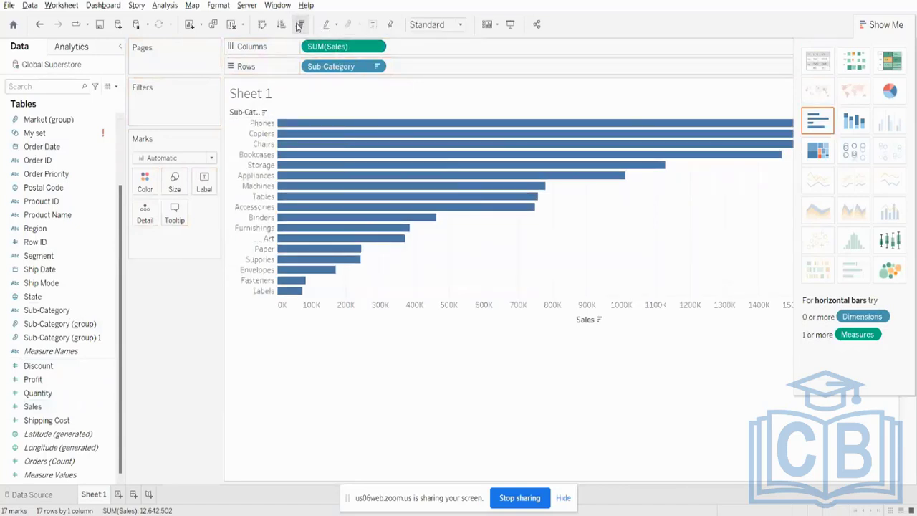
left_click(900, 24)
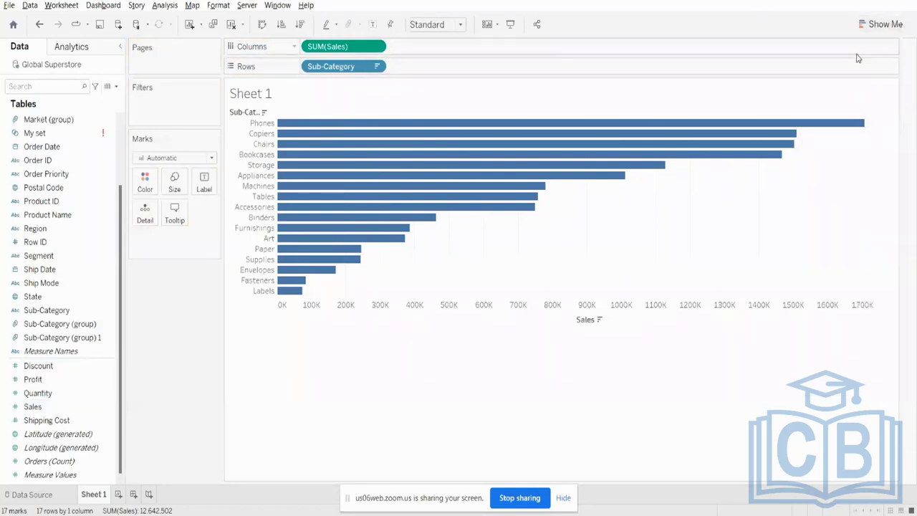
left_click(372, 25)
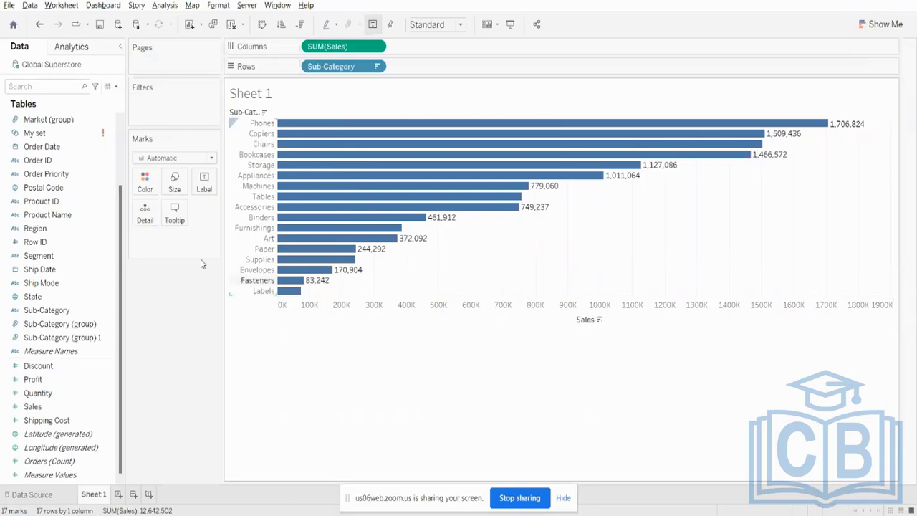
- Color the bars by Category and try the chart with rows and columns swapped, restoring the horizontal layout
scroll(48, 143, "up", 3)
left_click_drag(49, 124, 150, 185)
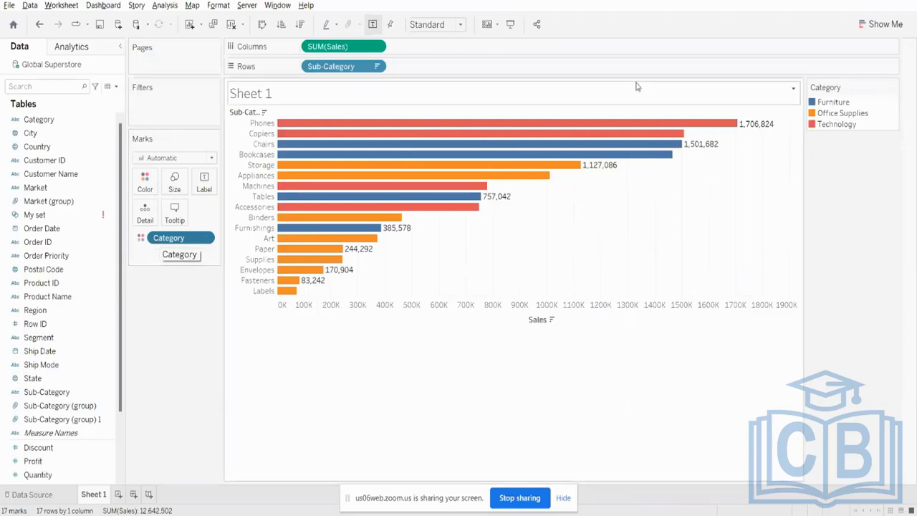
mouse_move(715, 127)
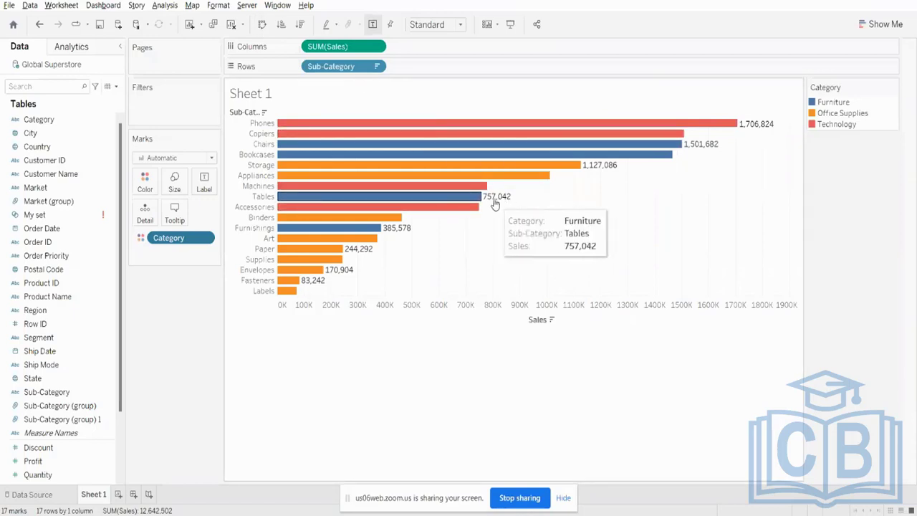
mouse_move(615, 175)
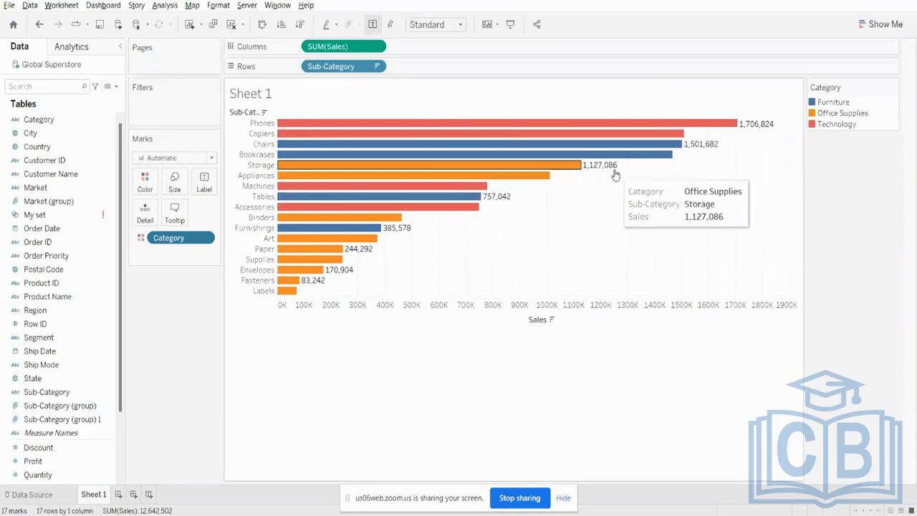
left_click(262, 25)
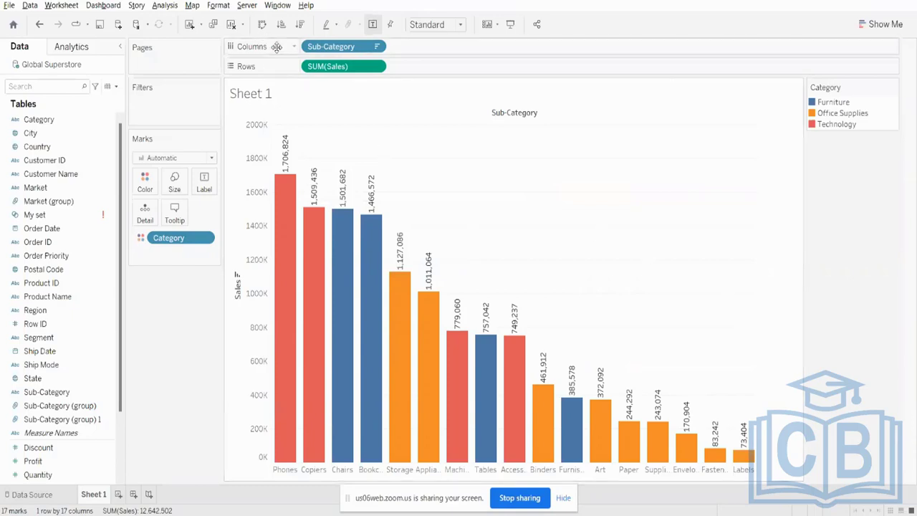
left_click(263, 27)
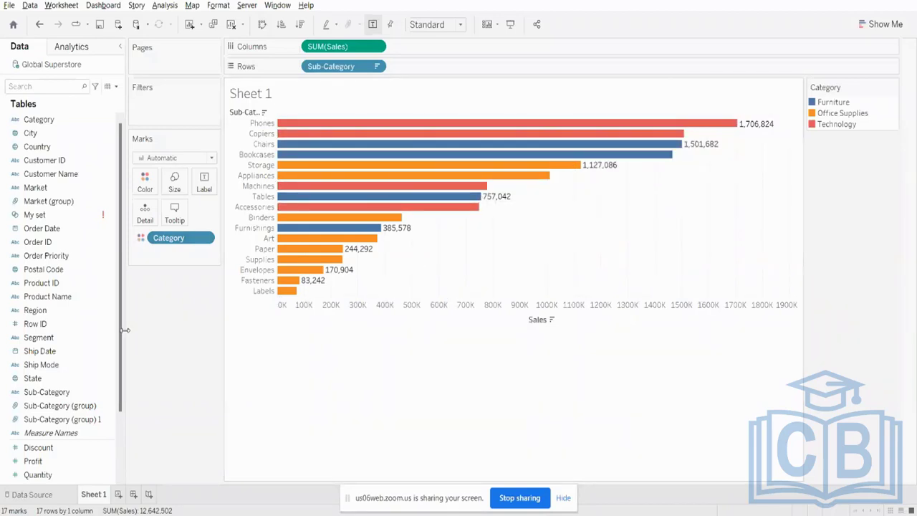
- Replace Category with Sales on Color so the bars are shaded by their sales amount
left_click_drag(170, 240, 164, 367)
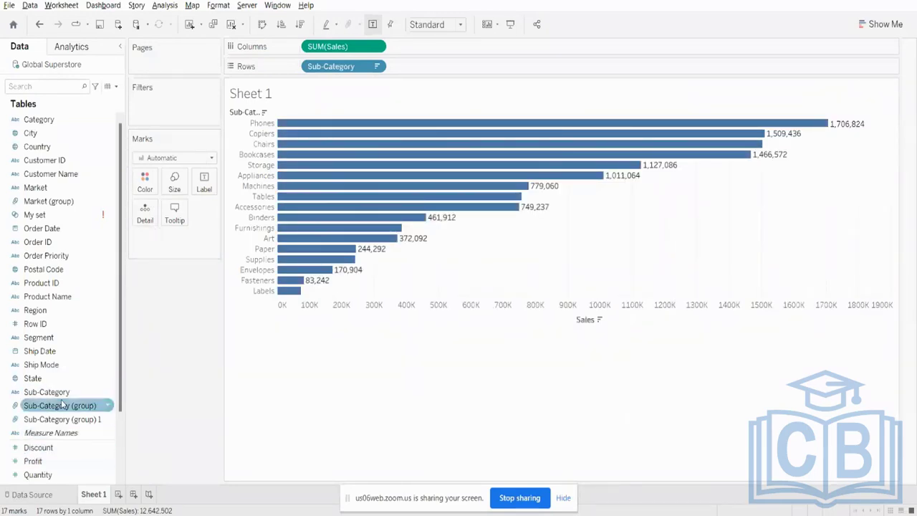
scroll(44, 433, "down", 2)
mouse_move(35, 407)
left_mouse_down()
mouse_move(105, 393)
mouse_move(164, 256)
mouse_move(145, 182)
left_mouse_up()
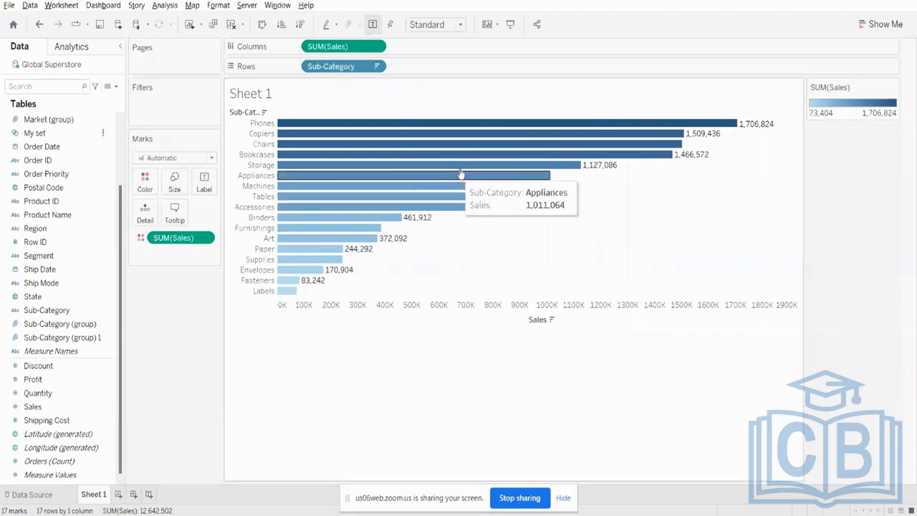
mouse_move(681, 134)
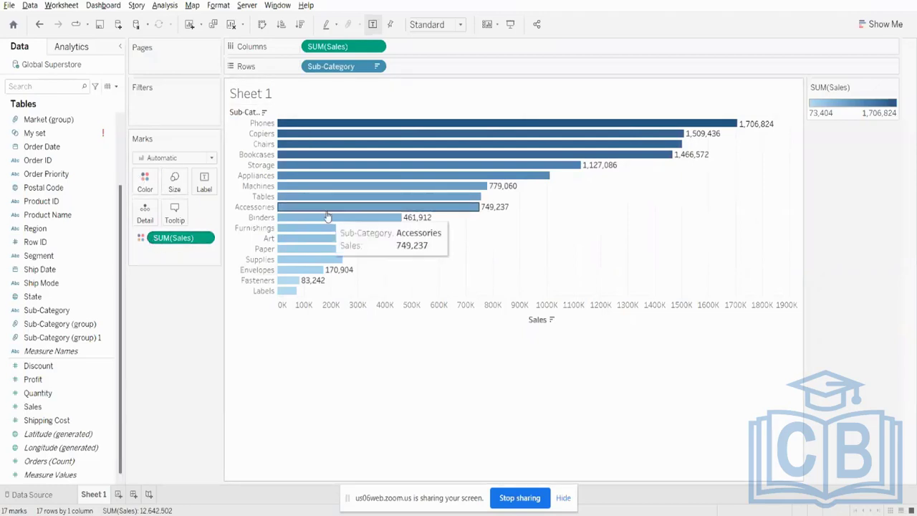
- Remove Sales from Color, color the bars by Category, and replace Category with Market to split them by market
left_click_drag(183, 254, 81, 182)
scroll(81, 182, "up", 2)
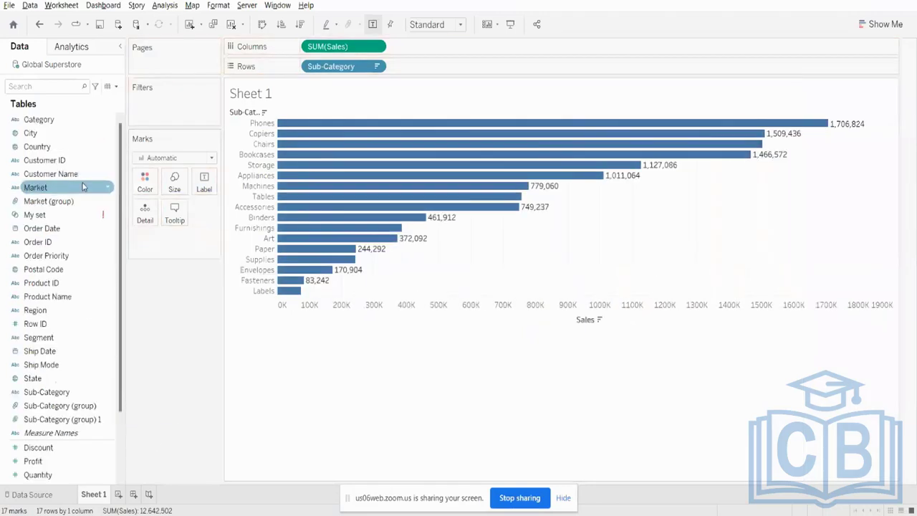
left_click_drag(71, 125, 146, 181)
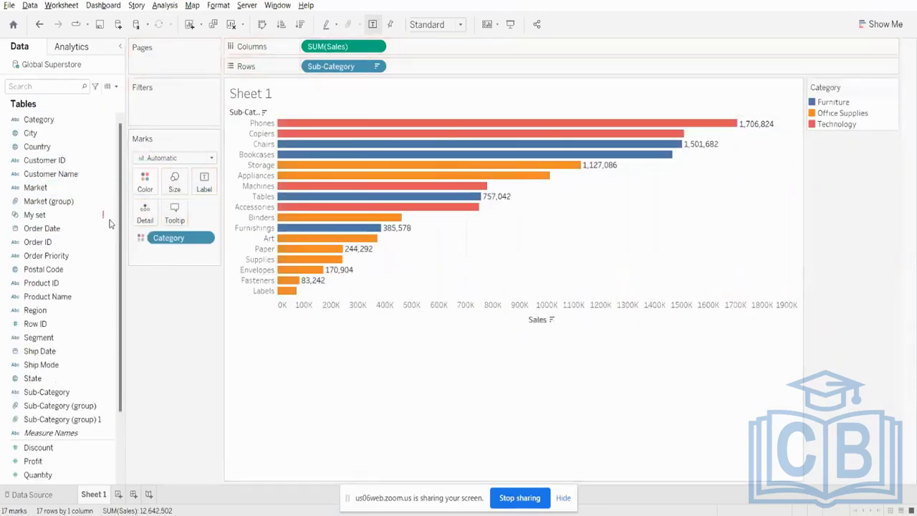
left_click_drag(185, 239, 146, 181)
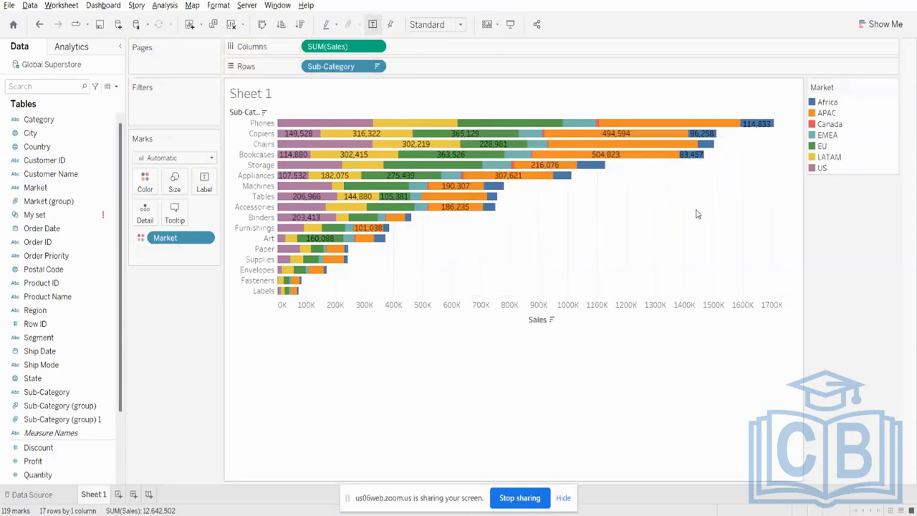
left_click(564, 500)
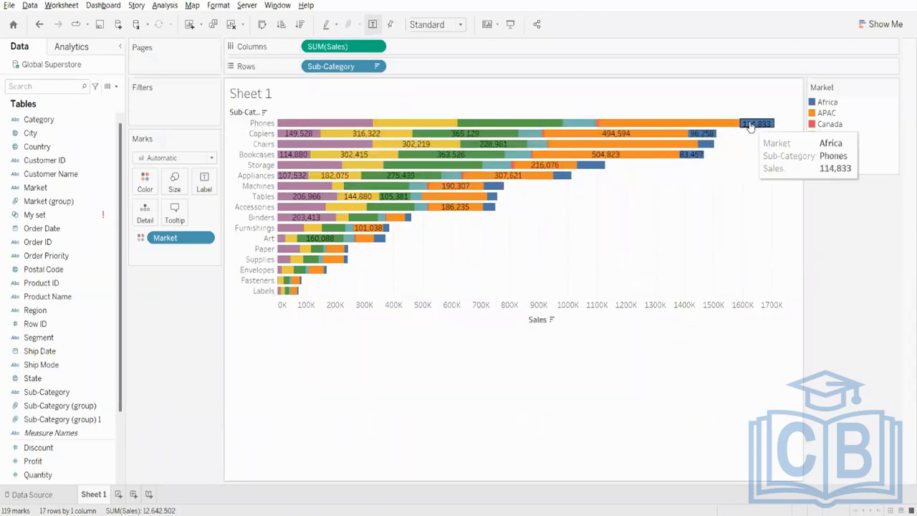
- Try the chart as a treemap, stacked bars, side-by-side bars, and packed bubbles using the suggested chart types
left_click(889, 25)
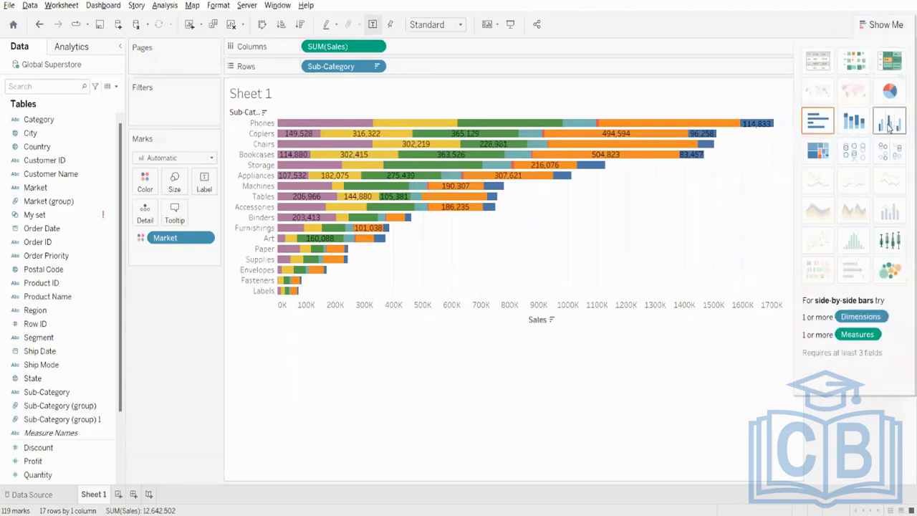
left_click(815, 155)
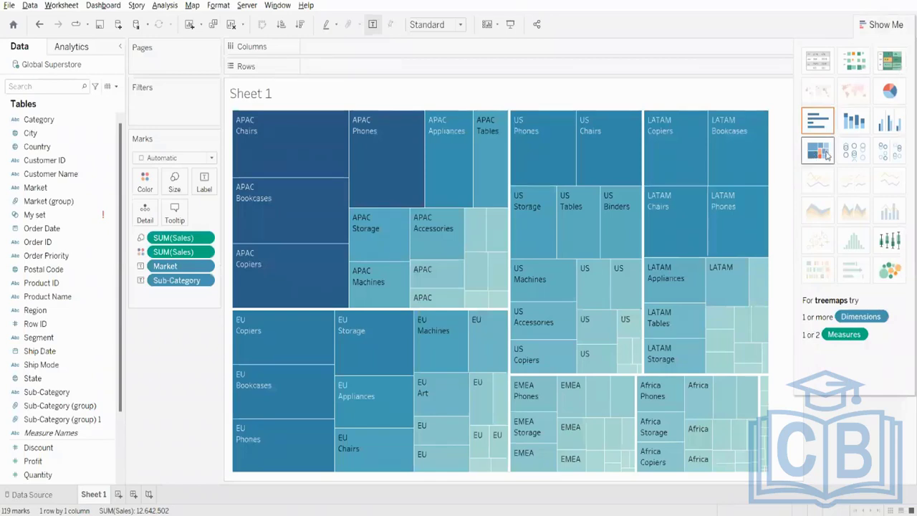
left_click(852, 151)
left_click(864, 133)
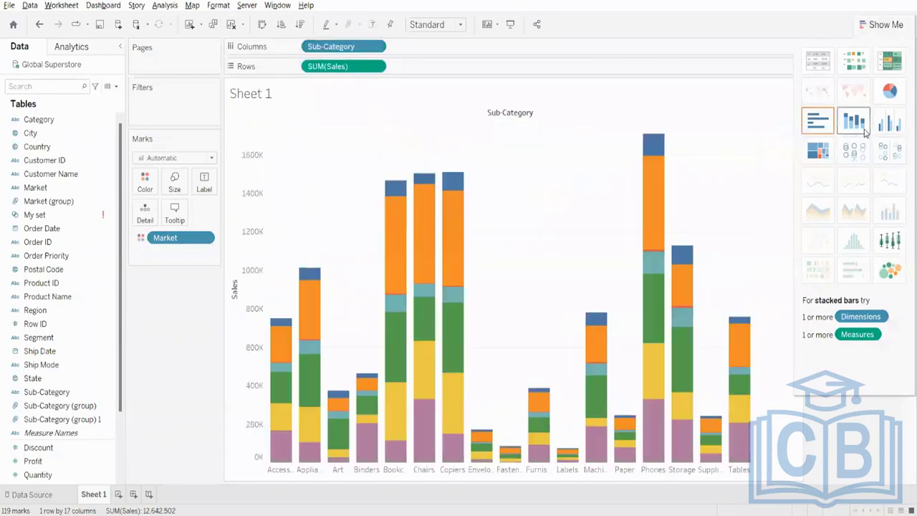
left_click(901, 130)
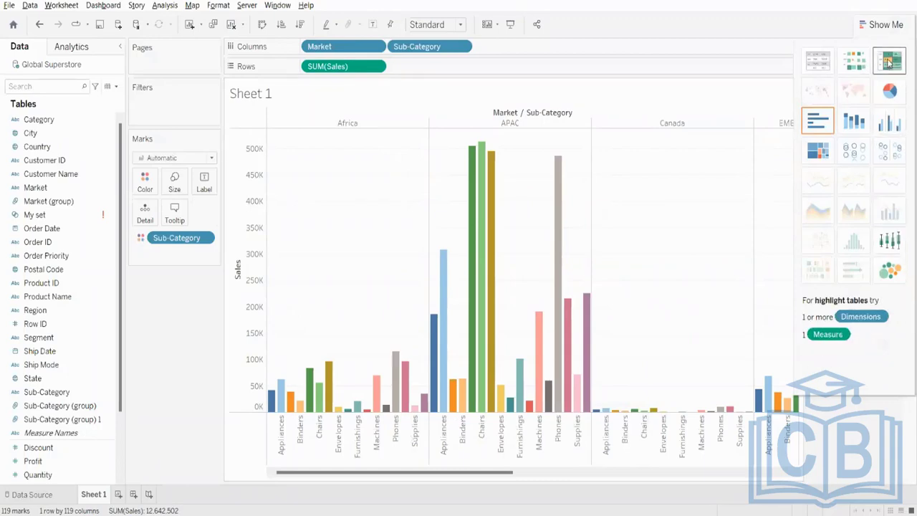
left_click(890, 271)
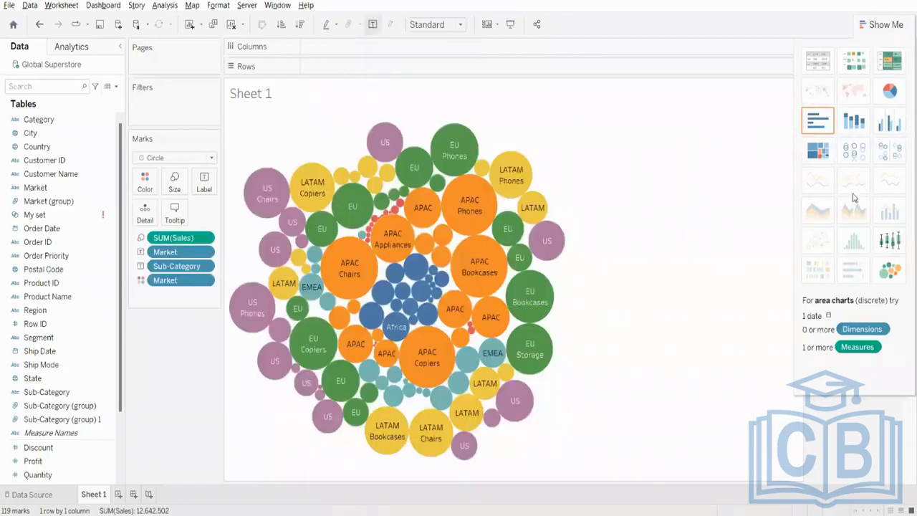
- Try a highlight table and stacked bars, settle on horizontal bars by Market and Sub-Category, and hide the chart suggestions
left_click(891, 68)
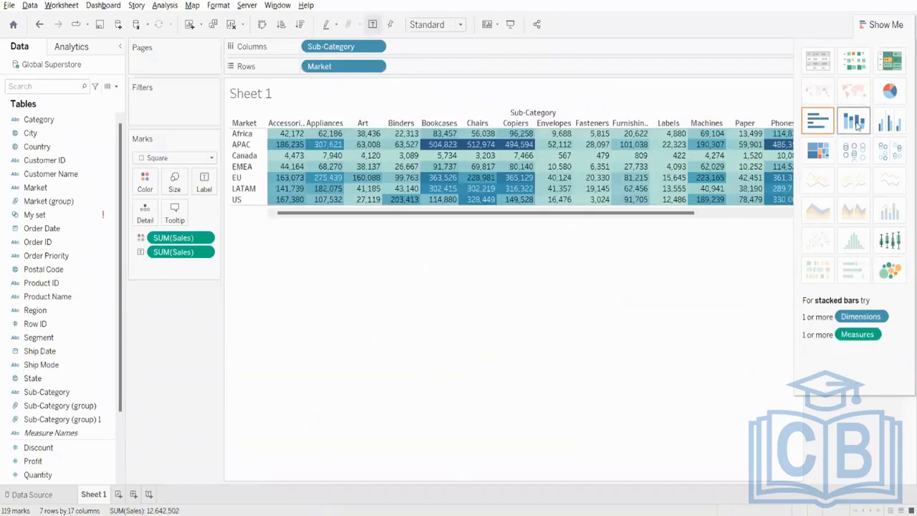
left_click(856, 123)
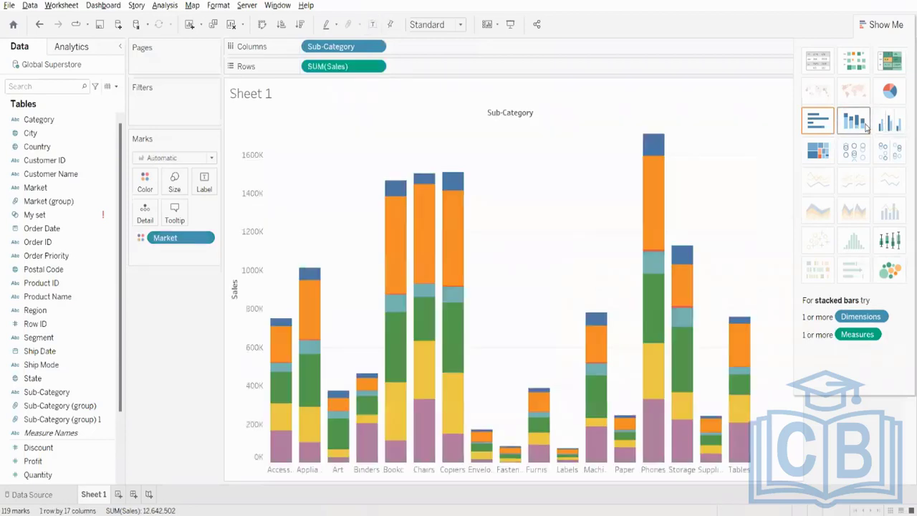
left_click(828, 126)
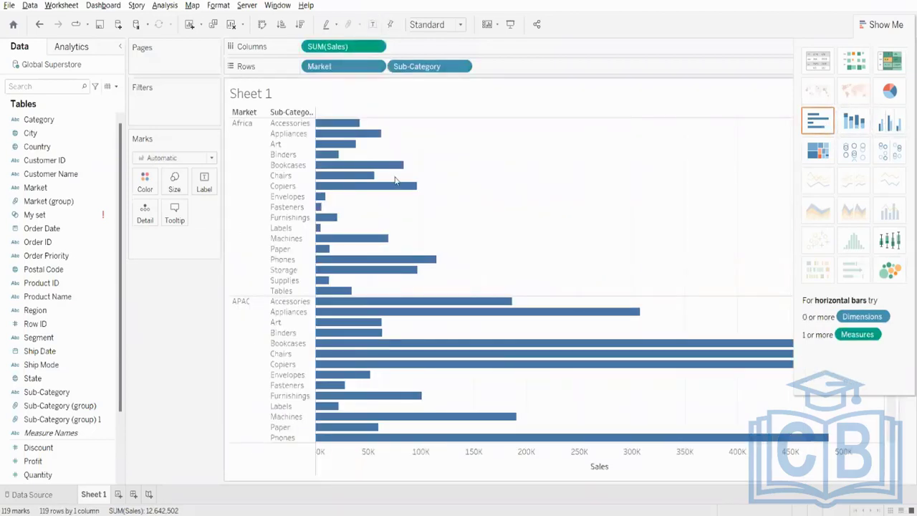
left_click(880, 26)
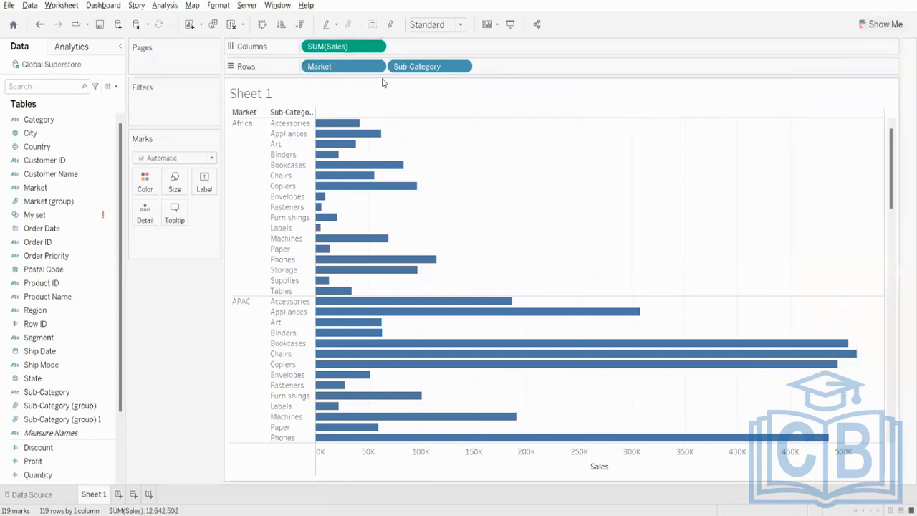
- Clear the sheet and build a map of State shaded by Sales
left_click(231, 25)
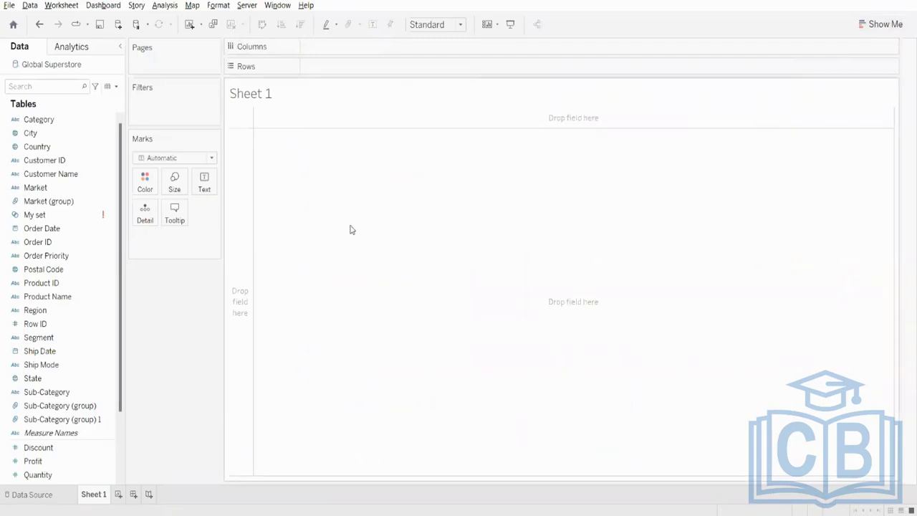
left_click(45, 380)
double_click(45, 381)
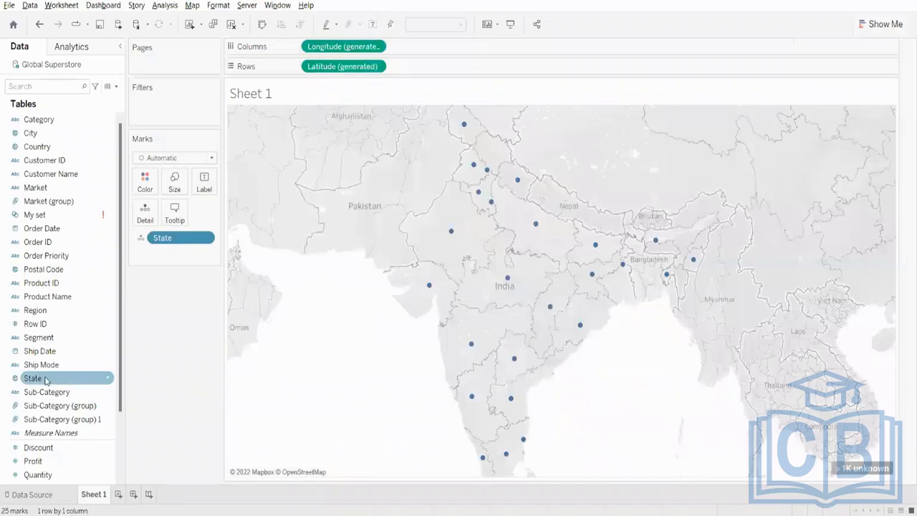
left_click(231, 24)
left_click(54, 340)
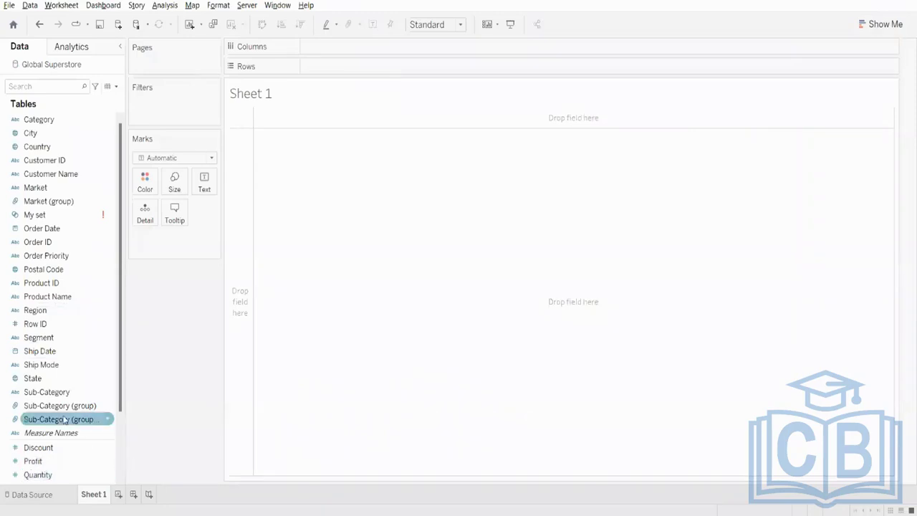
double_click(41, 379)
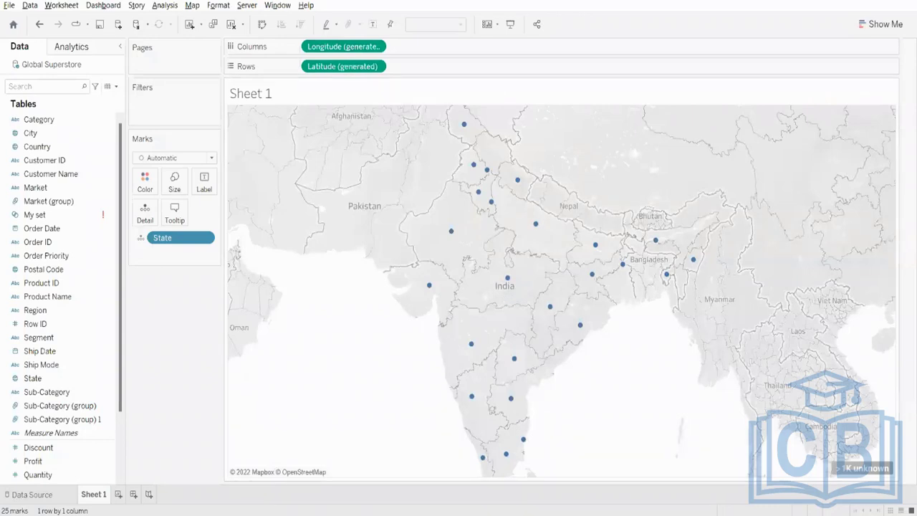
scroll(68, 434, "down", 3)
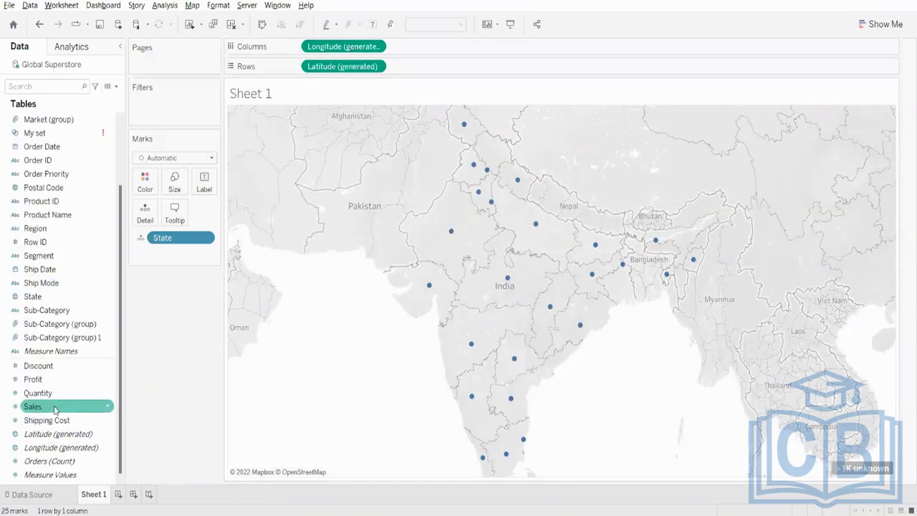
left_click_drag(43, 406, 143, 183)
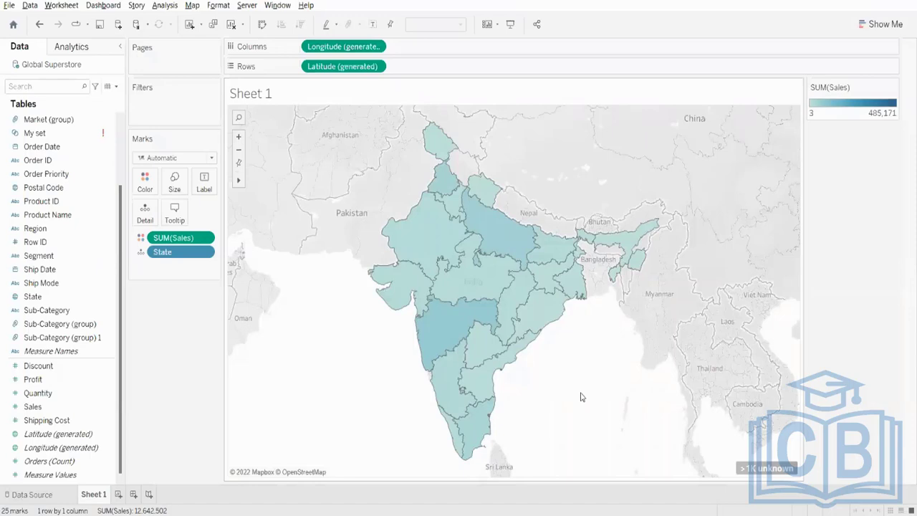
- Clear the sheet and build a bar chart of Sales by Sub-Category, sorted in descending order
left_click(231, 25)
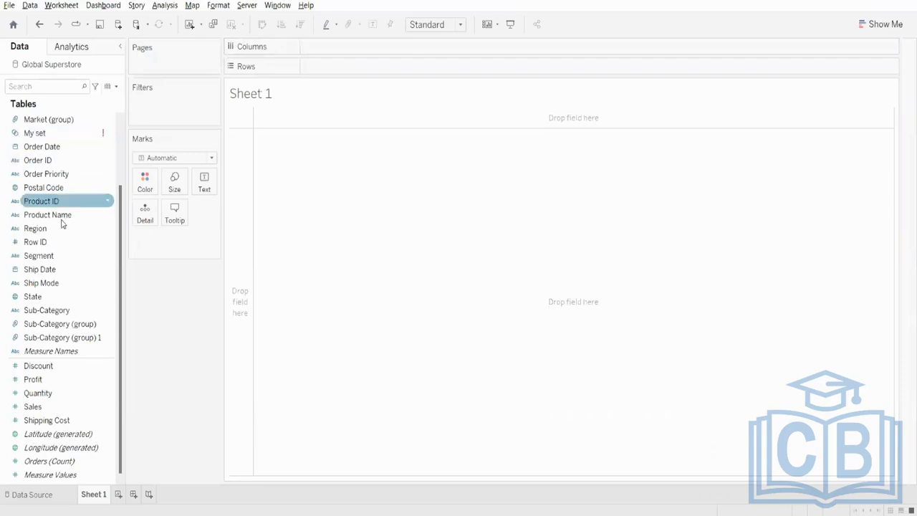
left_click_drag(57, 309, 343, 76)
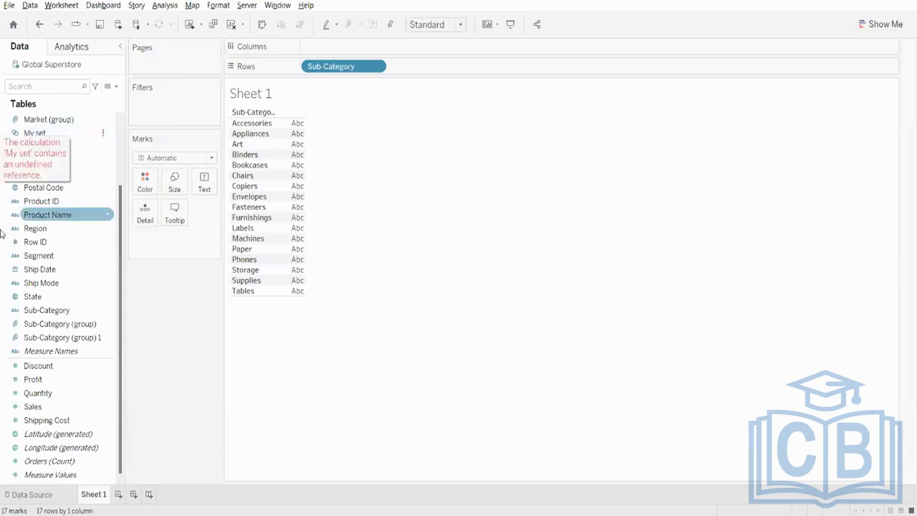
left_click_drag(43, 407, 337, 46)
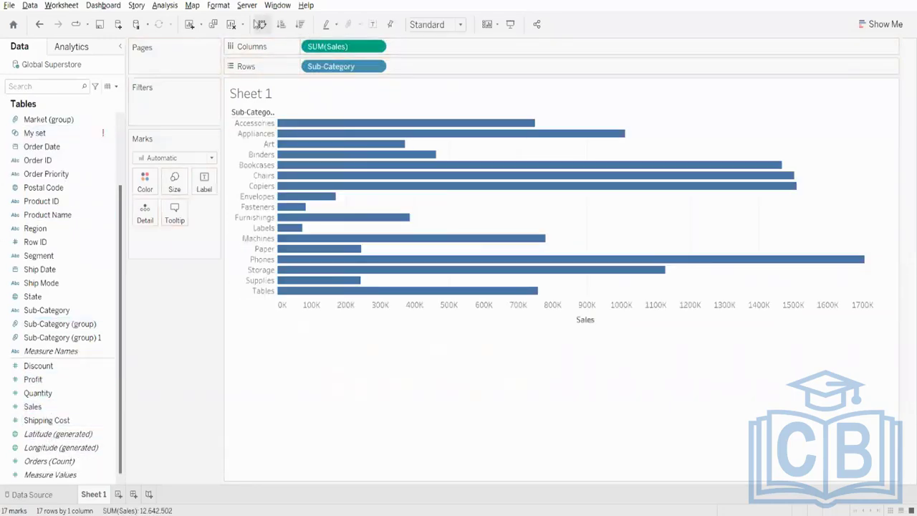
left_click(299, 23)
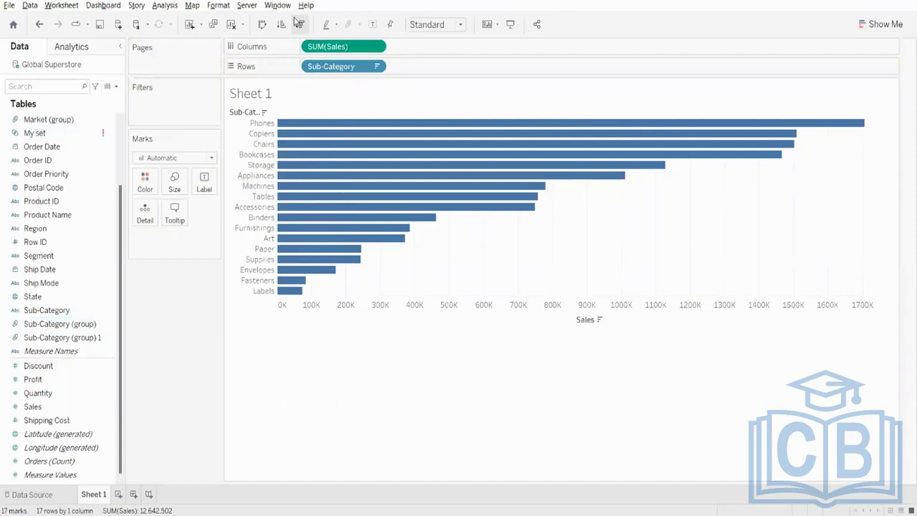
- Filter the chart to the Furniture category and show mark labels on the bars
scroll(55, 158, "up", 3)
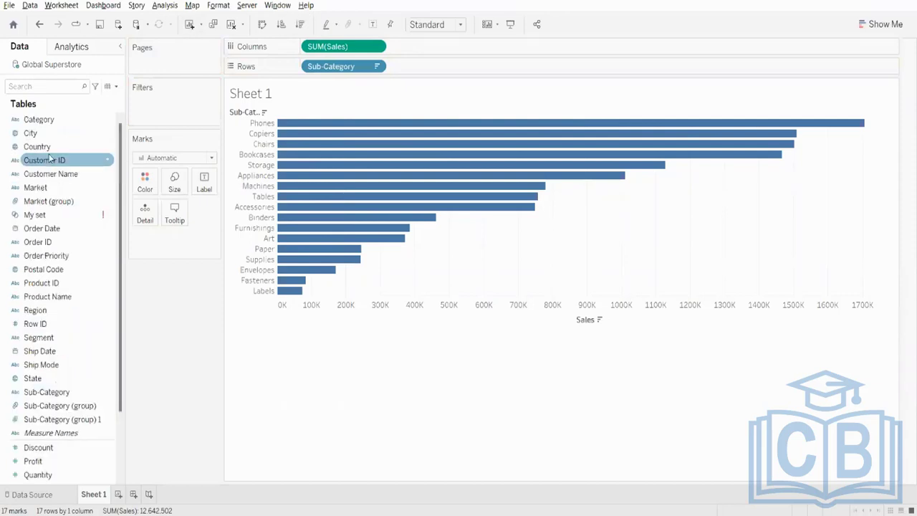
left_click(45, 119)
left_click_drag(46, 119, 147, 102)
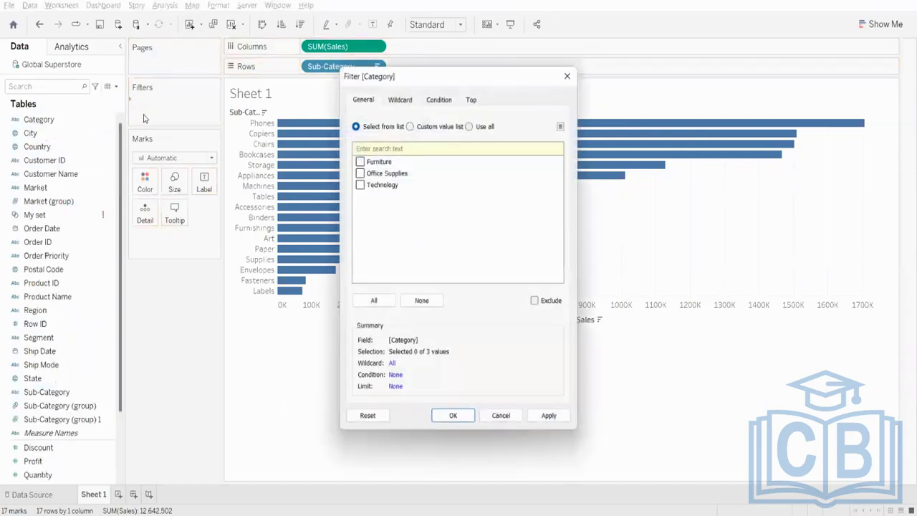
left_click(360, 162)
left_click(549, 415)
left_click(453, 415)
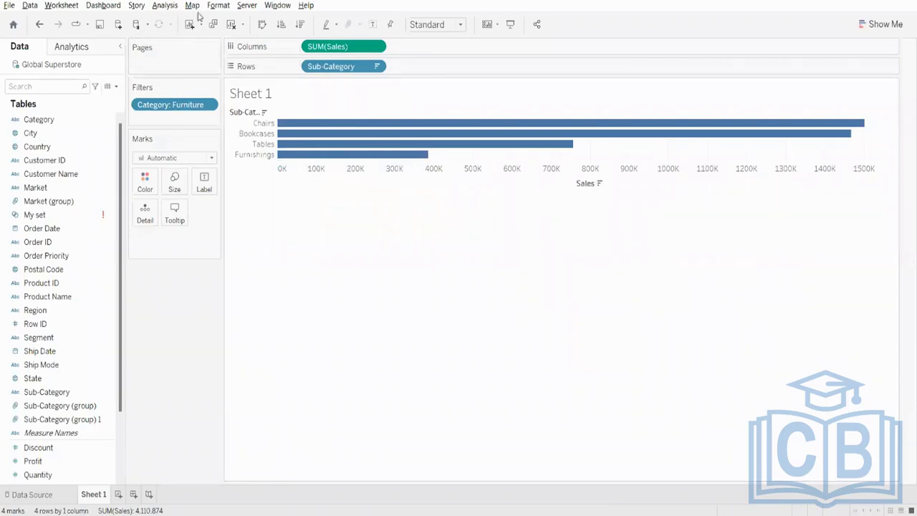
left_click(369, 29)
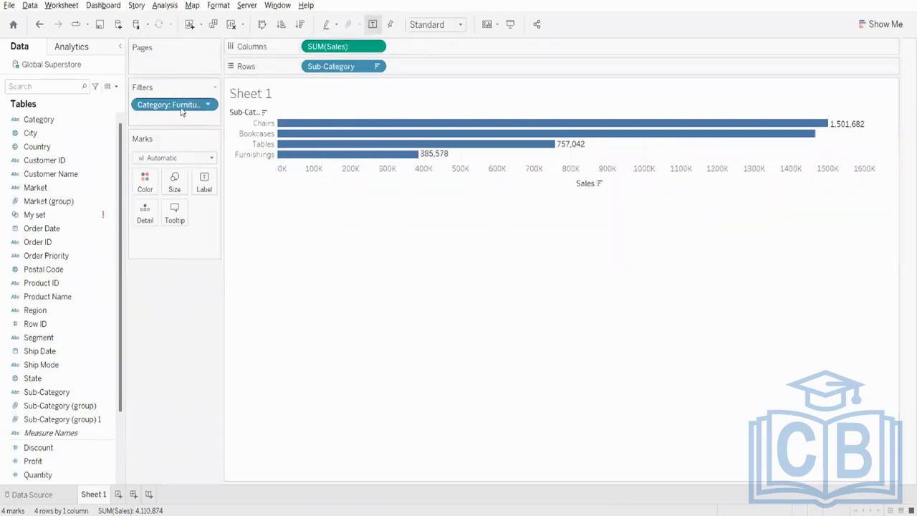
- Remove the Category filter and shade the bars by Sales
left_click_drag(184, 108, 84, 291)
scroll(48, 462, "down", 1)
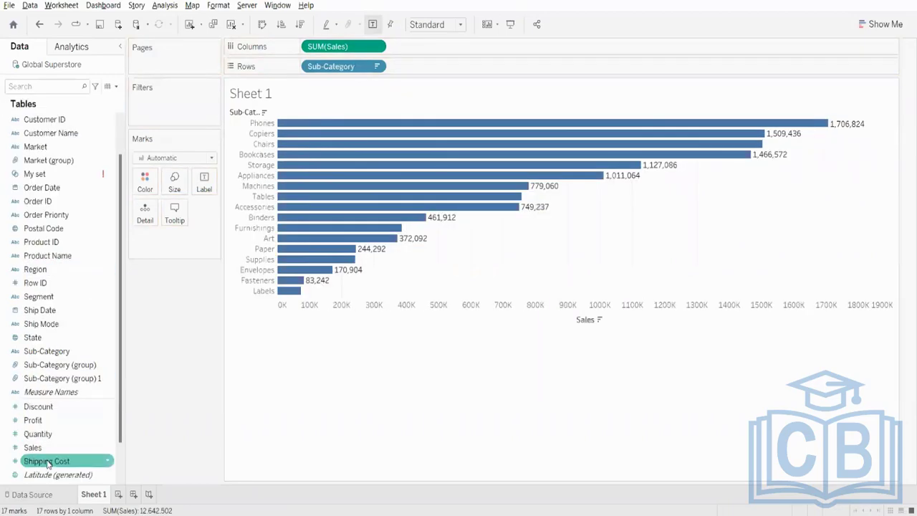
mouse_move(32, 448)
left_mouse_down()
mouse_move(102, 321)
mouse_move(144, 180)
left_mouse_up()
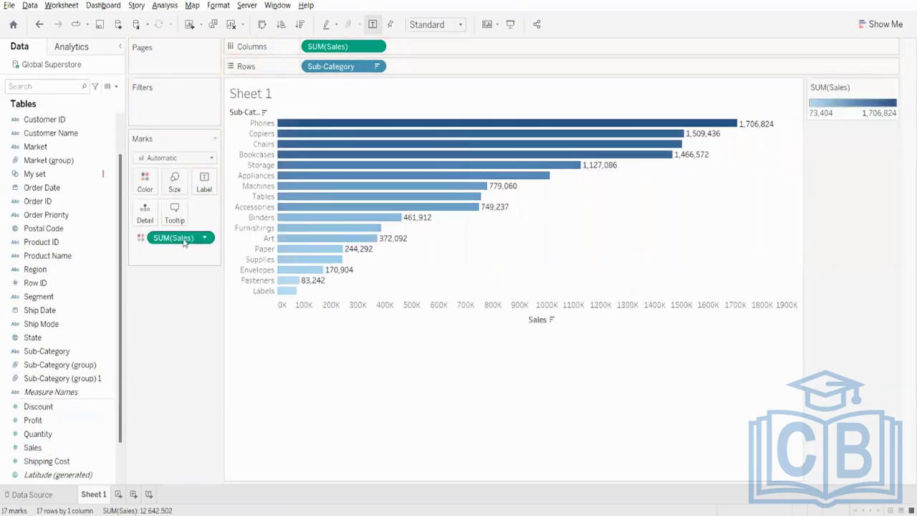
- Examine the range options of a Sum filter on Sales, closing the filter without applying it
left_click_drag(180, 240, 172, 108)
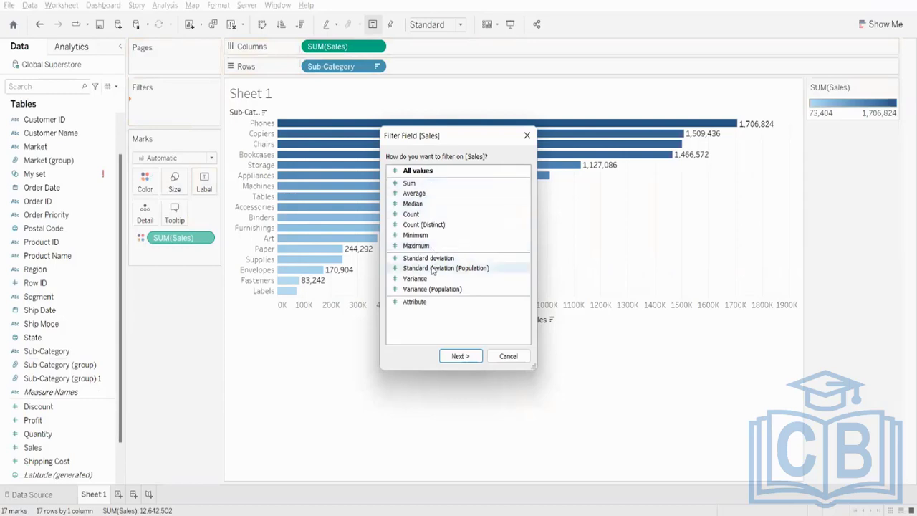
left_click(436, 184)
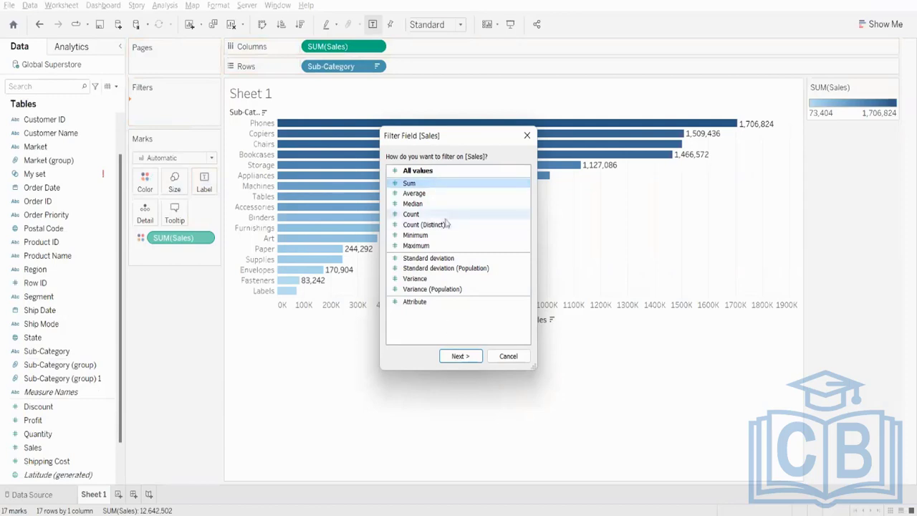
left_click(462, 355)
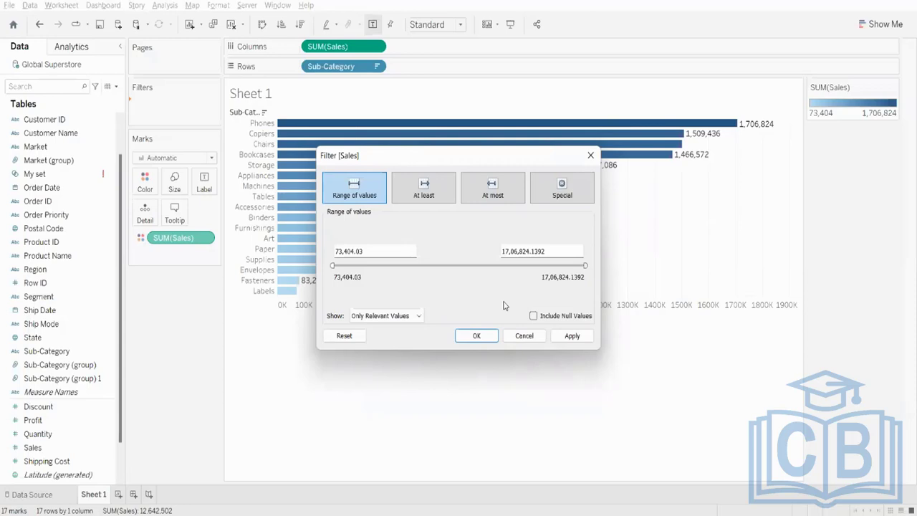
left_click(590, 155)
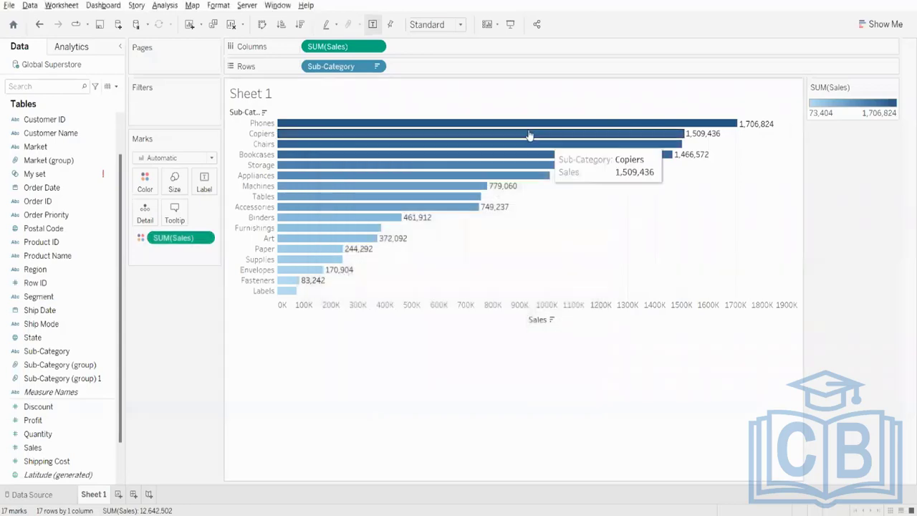
- Clear the sheet and rebuild the bar chart of Sales by Sub-Category in descending order
left_click(231, 25)
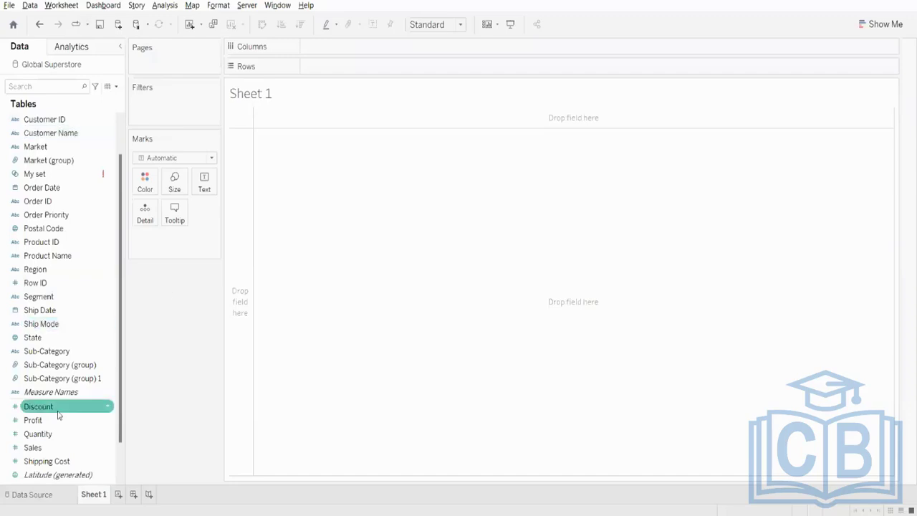
left_click_drag(33, 448, 387, 46)
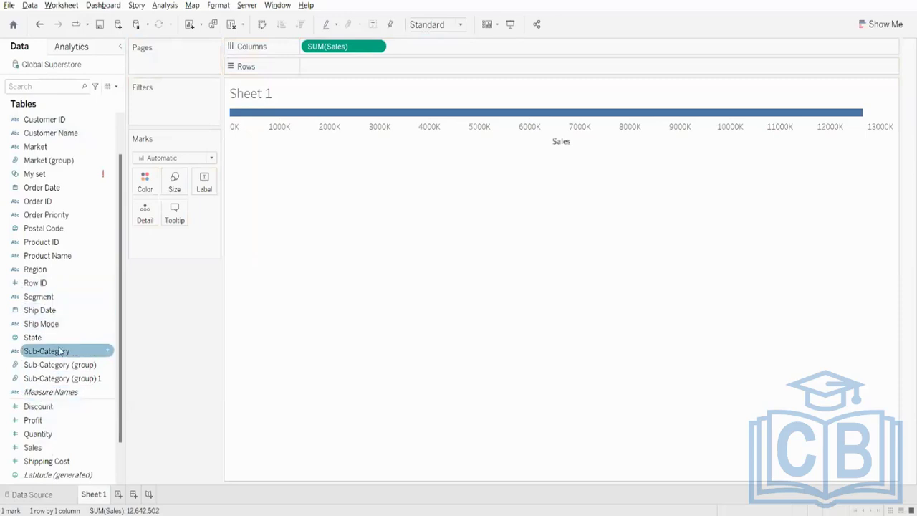
left_click_drag(72, 351, 361, 66)
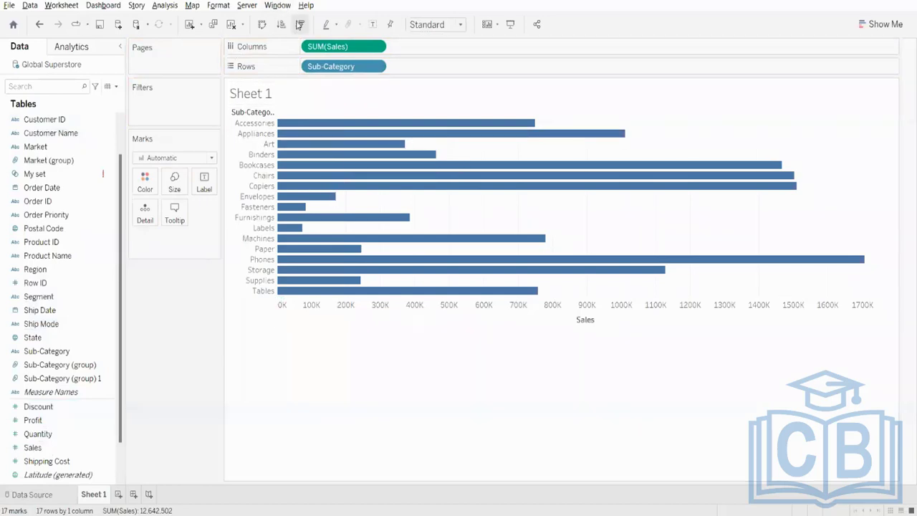
left_click(300, 25)
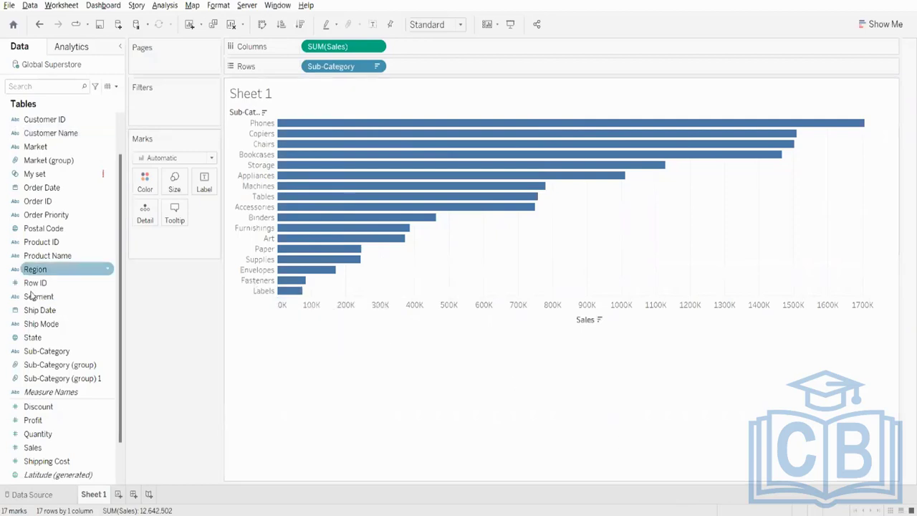
- Filter Sub-Category to the top 10 by sum of Sales
left_click_drag(47, 351, 180, 119)
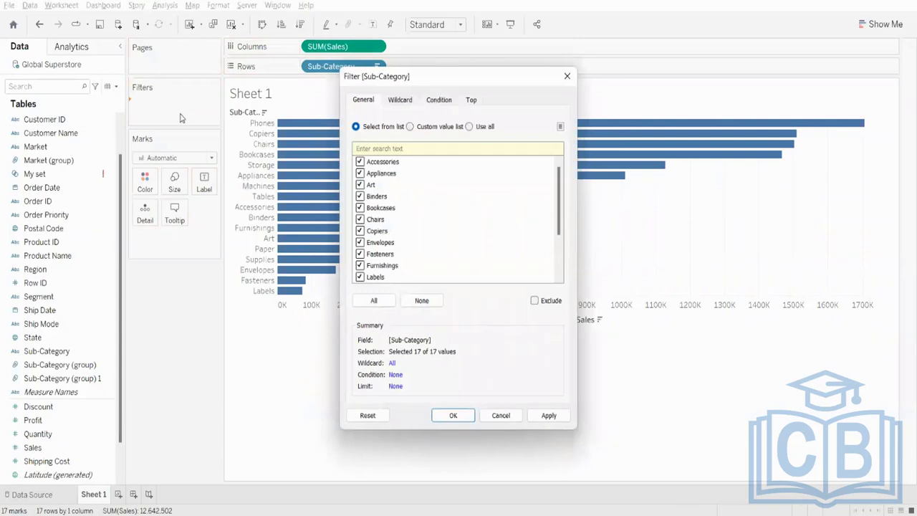
left_click(478, 102)
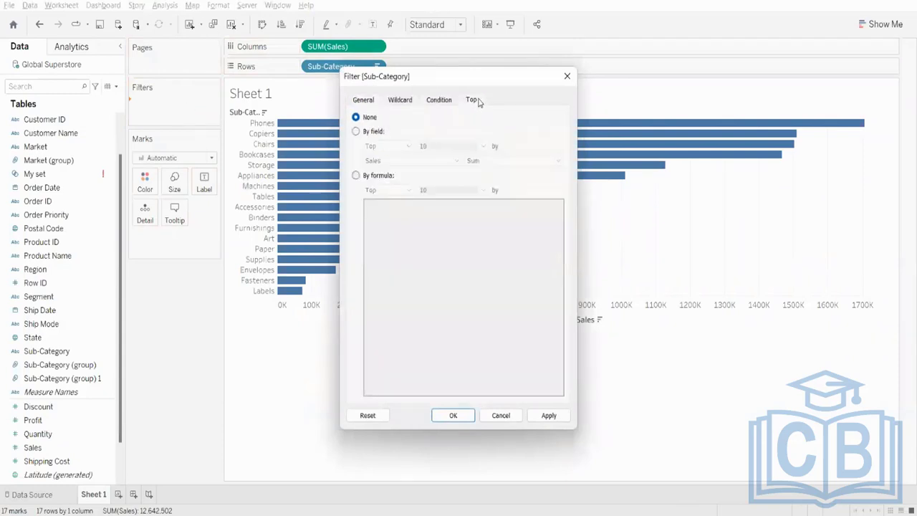
left_click(356, 131)
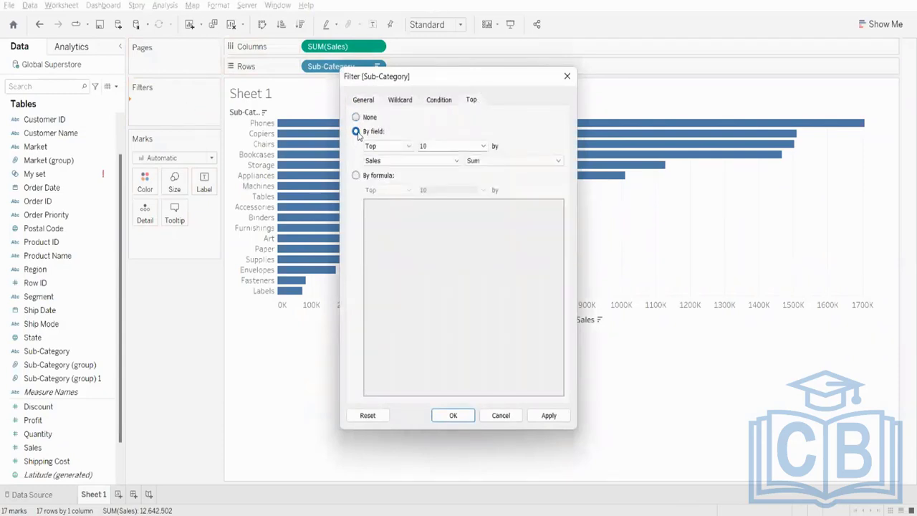
left_click(549, 417)
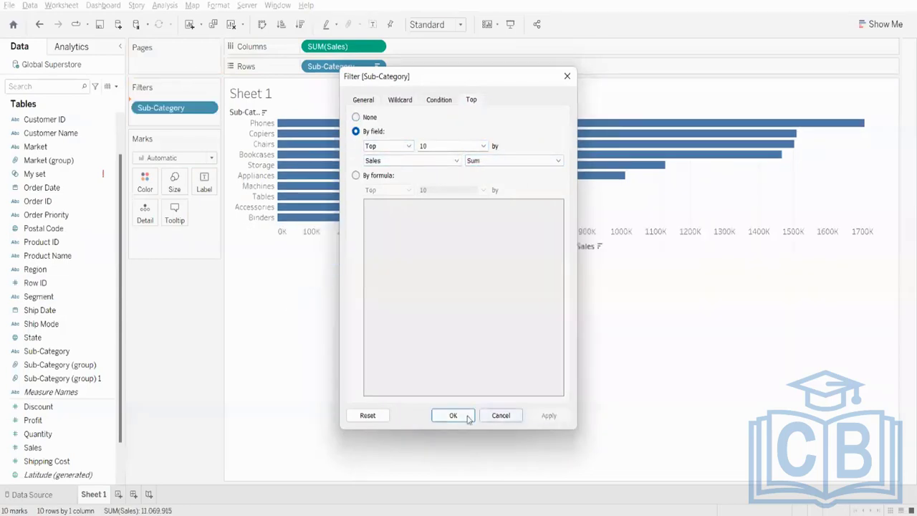
left_click(494, 417)
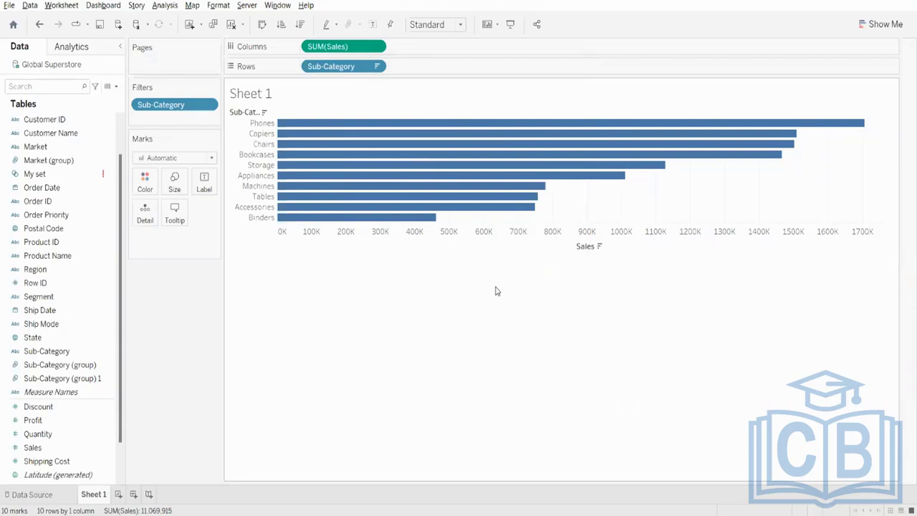
- Edit the Sub-Category filter to keep the top 12 by sum of Sales
right_click(144, 107)
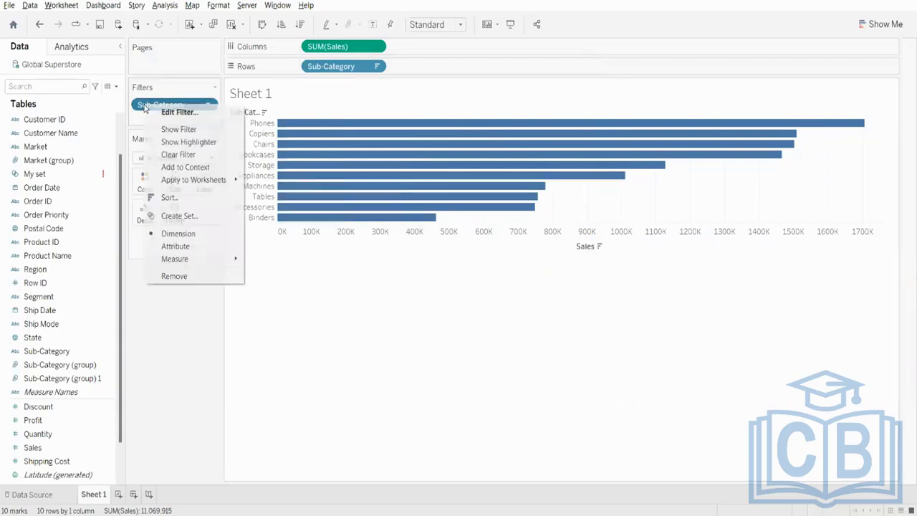
left_click(152, 111)
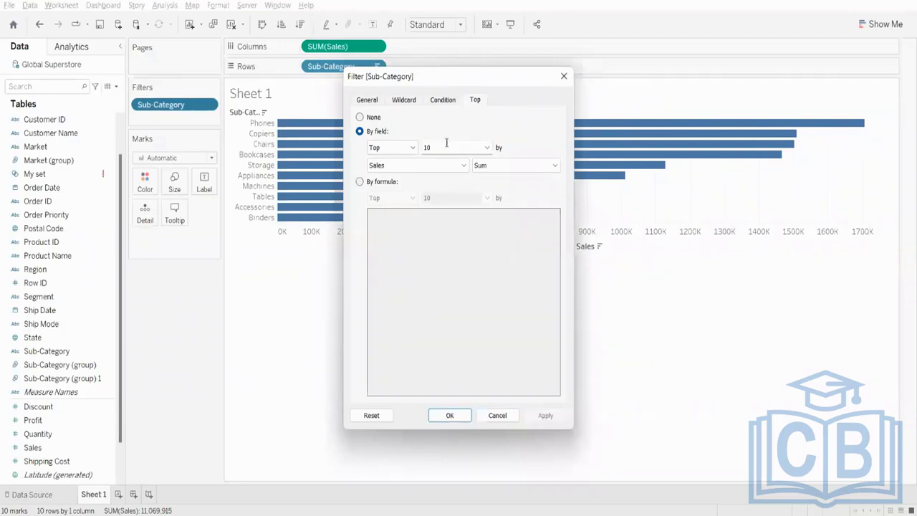
key("BackSpace")
type("2")
left_click(545, 417)
left_click(450, 416)
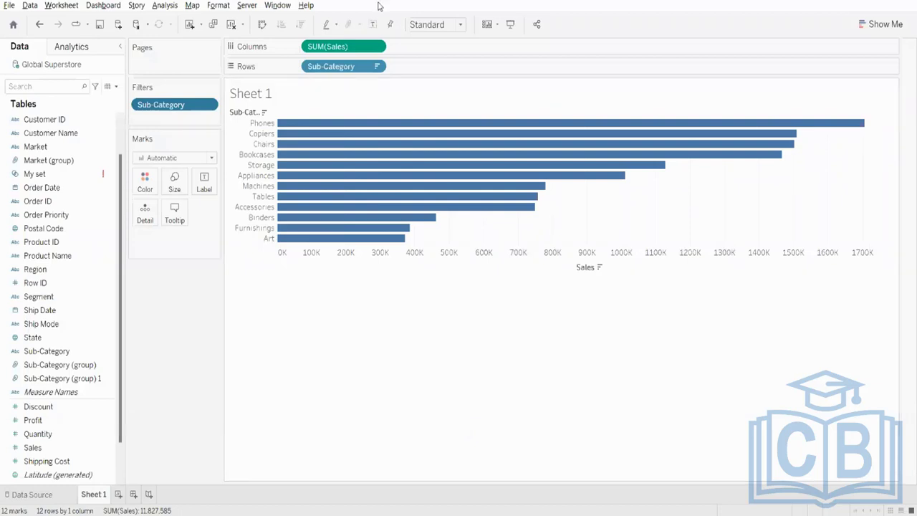
- Examine the Top settings and available options of the Sub-Category filter, leaving them unchanged
right_click(179, 111)
left_click(231, 116)
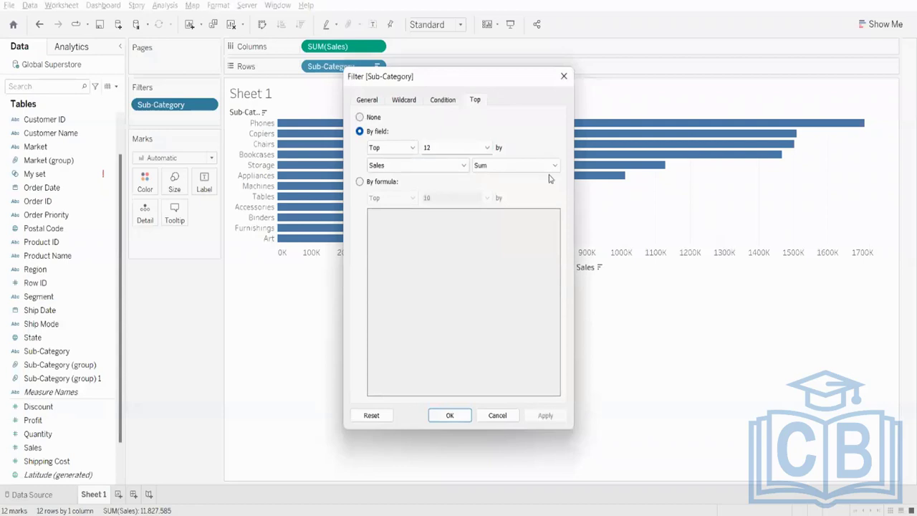
left_click(564, 77)
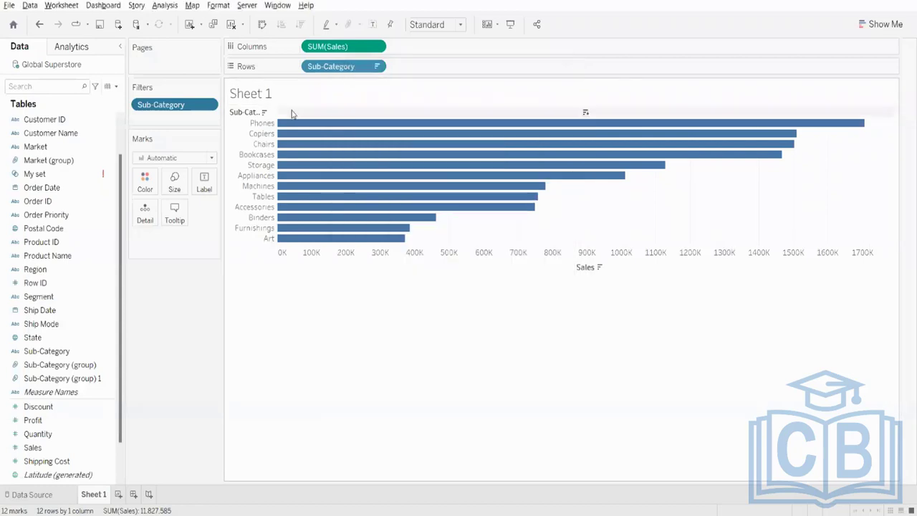
right_click(185, 106)
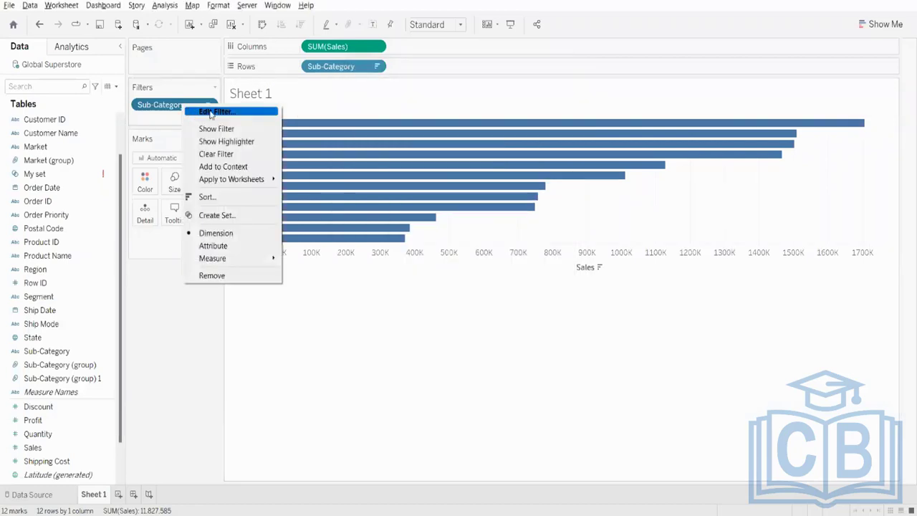
left_click(666, 318)
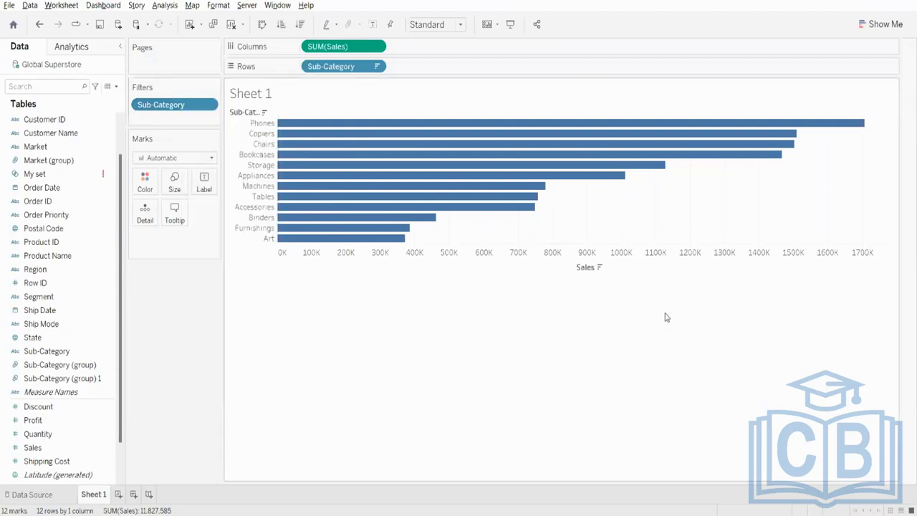
right_click(184, 108)
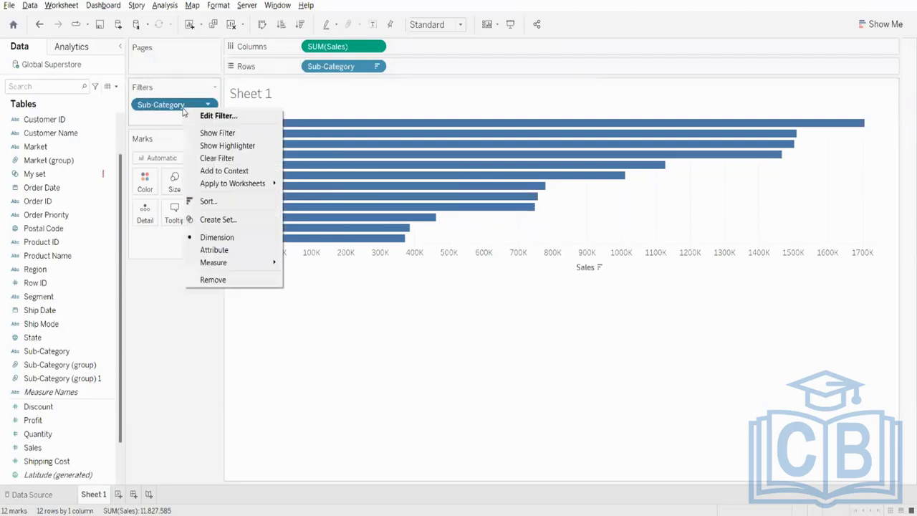
left_click(617, 0)
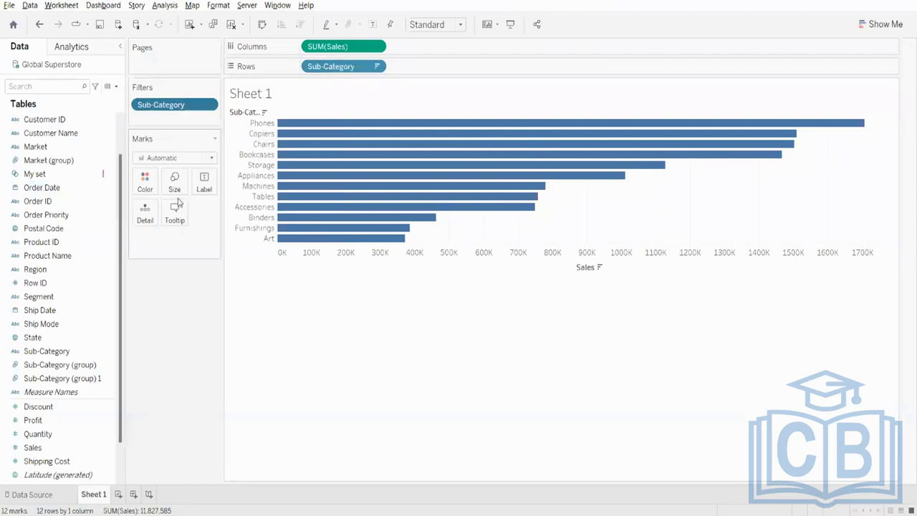
- Replace the Sub-Category filter with a new Top filter by sum of Sales and start creating a parameter for its count
mouse_move(362, 174)
left_click_drag(180, 105, 1, 65)
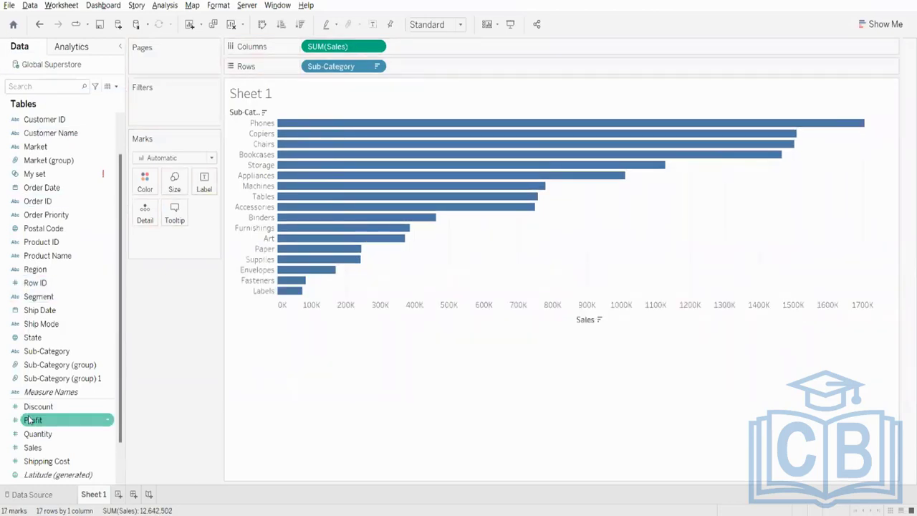
left_click_drag(43, 356, 178, 104)
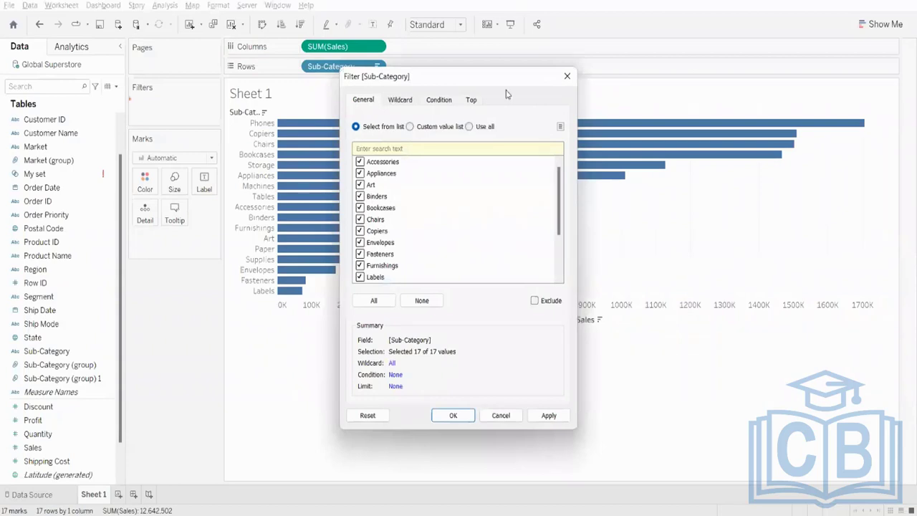
left_click(469, 101)
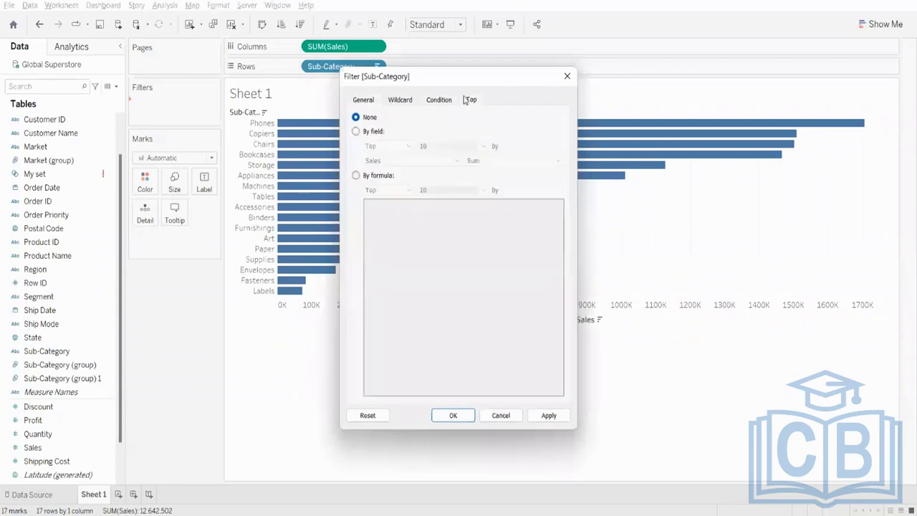
left_click(356, 132)
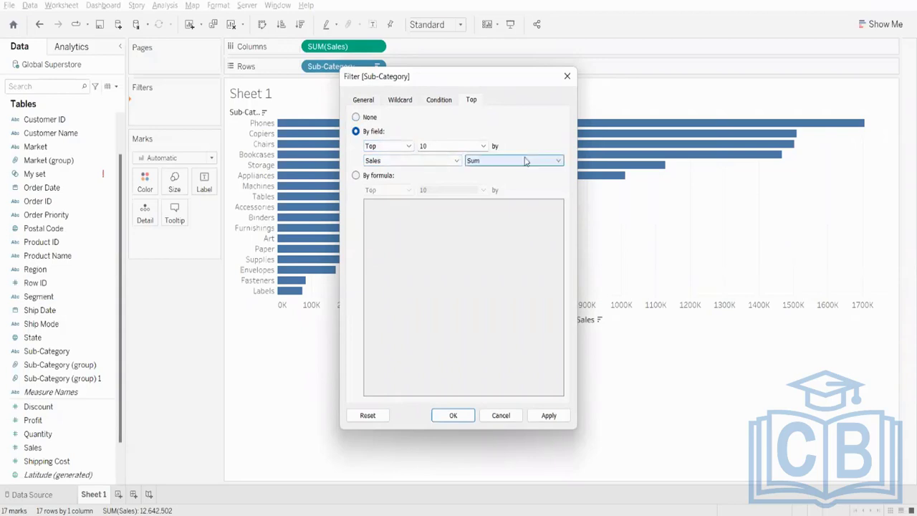
left_click(485, 146)
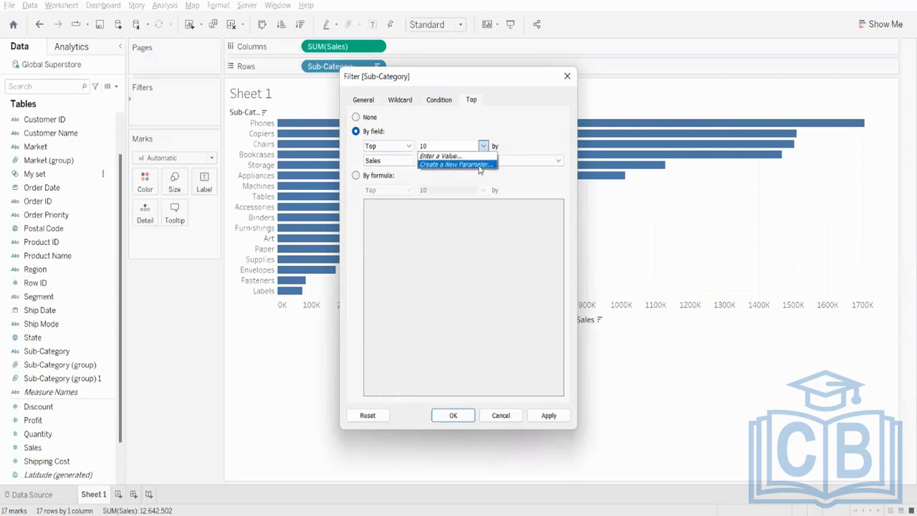
left_click(479, 166)
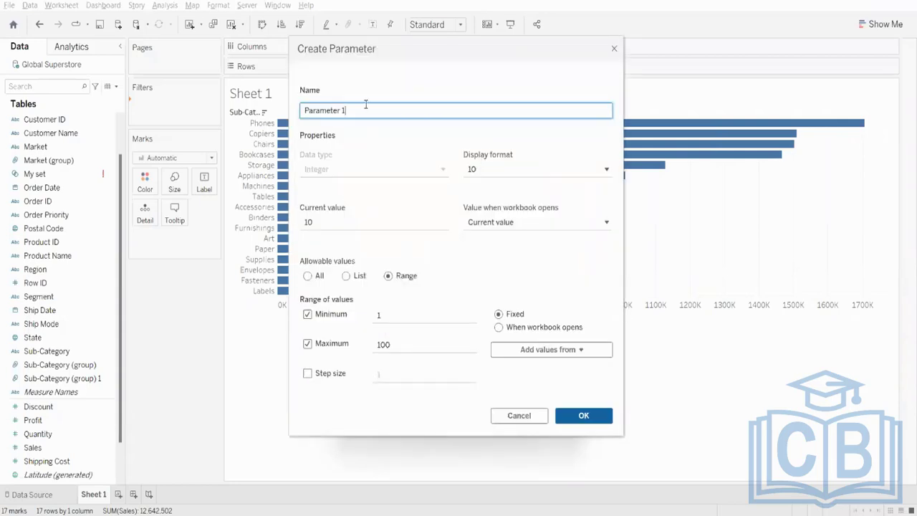
- Name the parameter Selection Pane, set its maximum to 20, and apply the filter using it
left_click_drag(352, 109, 275, 114)
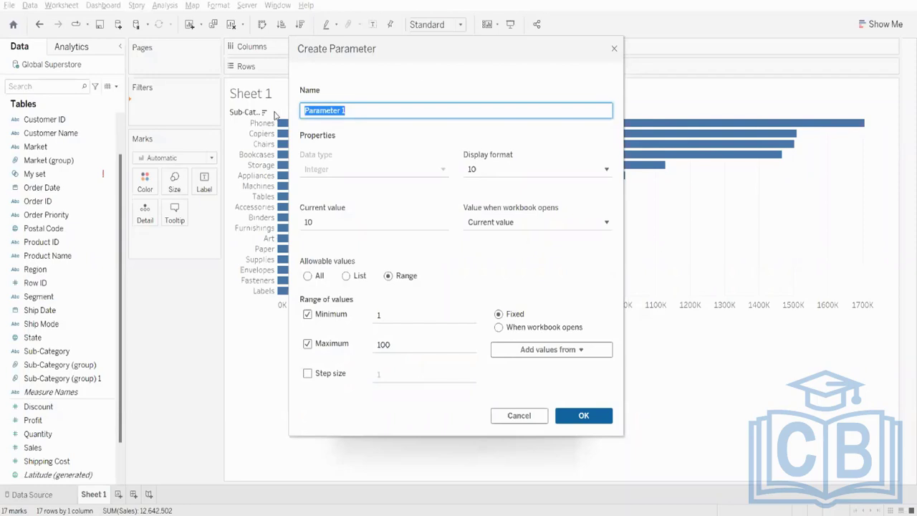
type("Selection Pane")
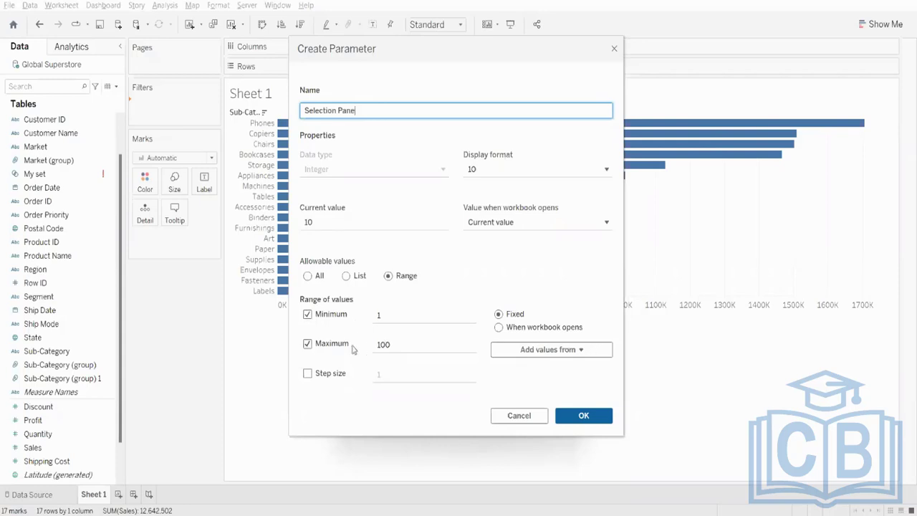
left_click(411, 343)
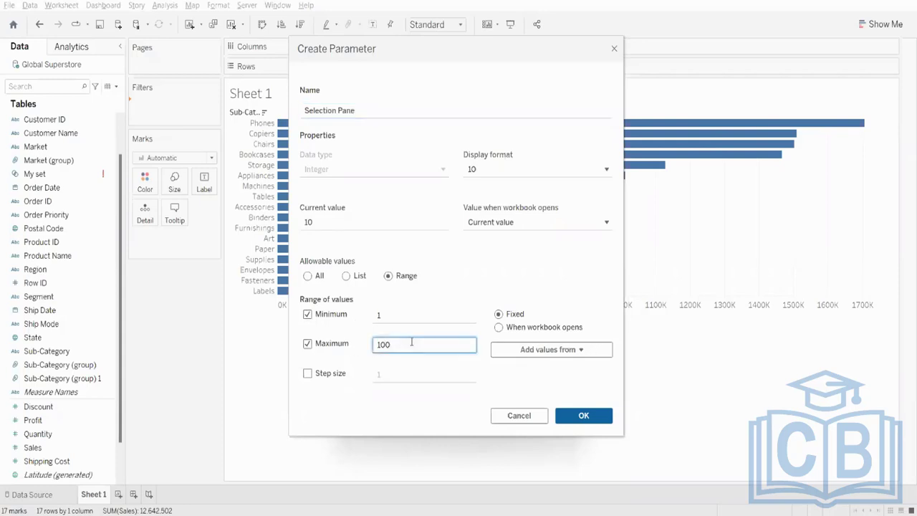
type("20")
left_click(584, 415)
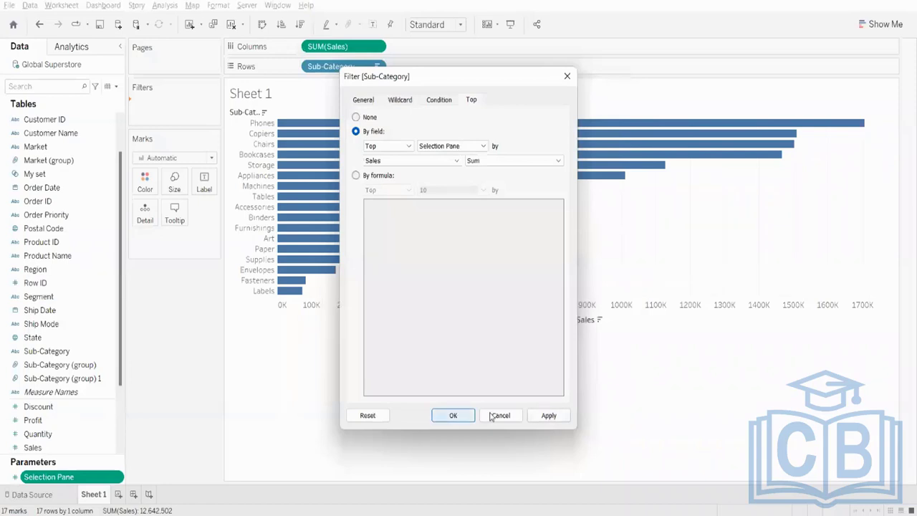
left_click(548, 415)
left_click(455, 415)
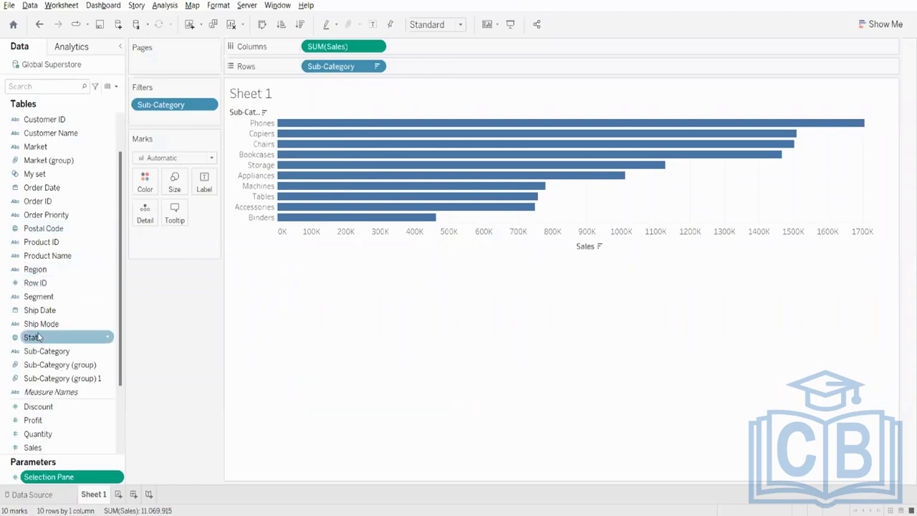
- Show the control for the Selection Pane parameter on the sheet
scroll(63, 414, "down", 2)
scroll(62, 414, "up", 3)
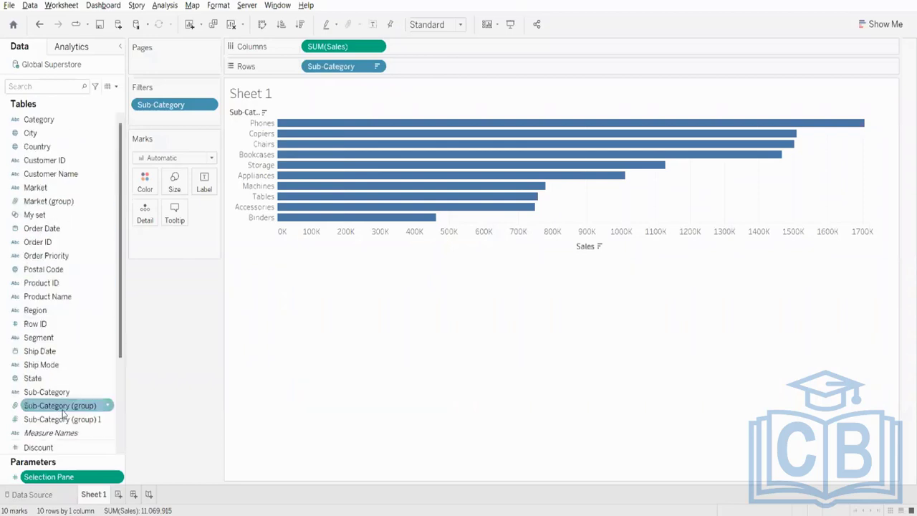
right_click(65, 478)
left_click(136, 291)
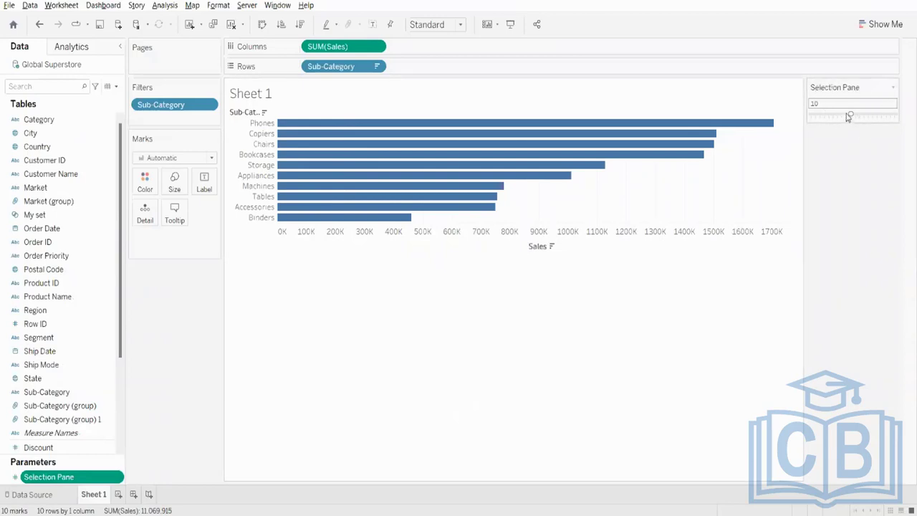
- Look over the Selection Pane control's display options and set its slider to 16
left_click(894, 89)
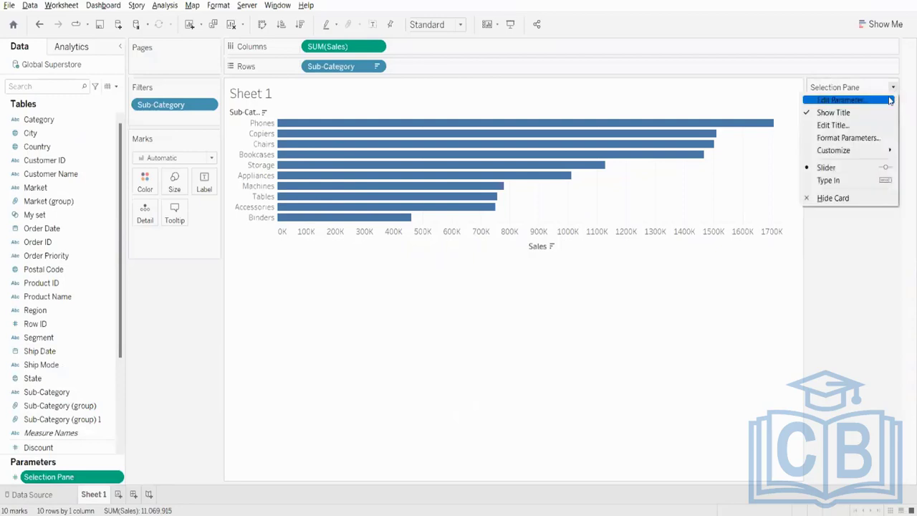
mouse_move(845, 158)
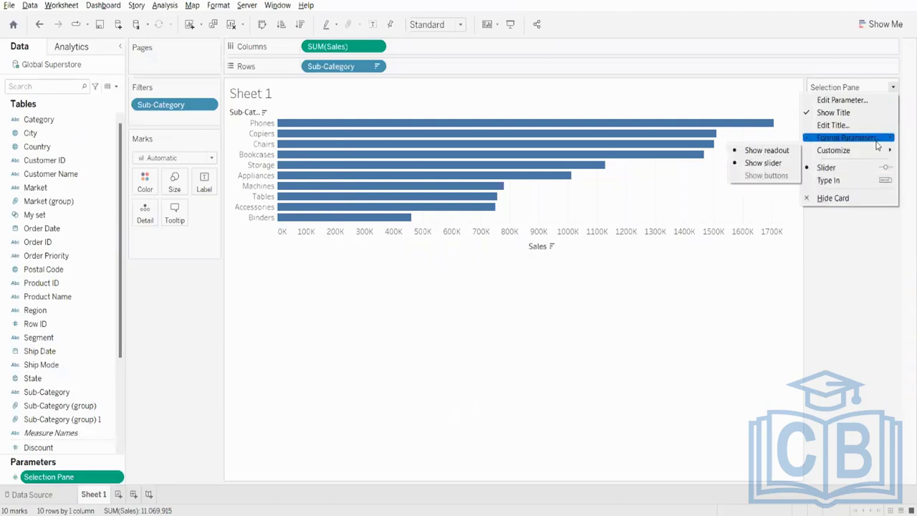
left_click(865, 249)
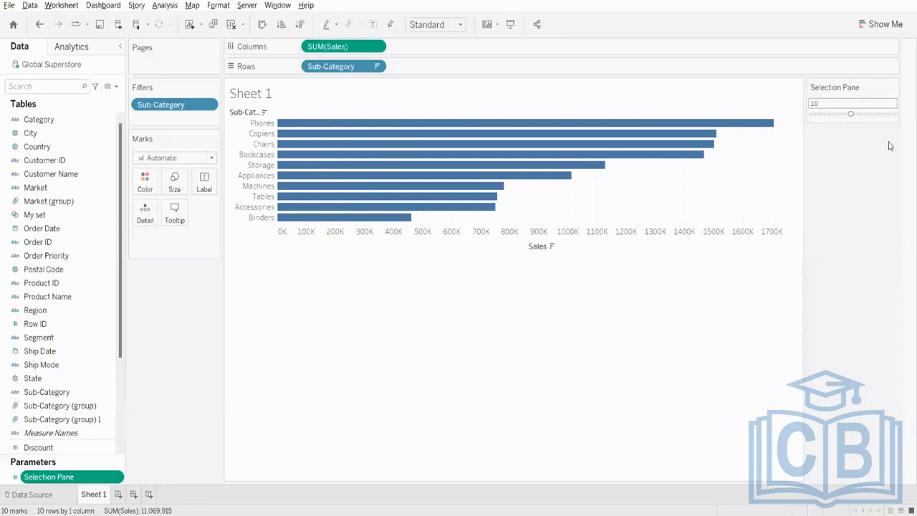
mouse_move(766, 123)
left_click_drag(852, 117, 877, 115)
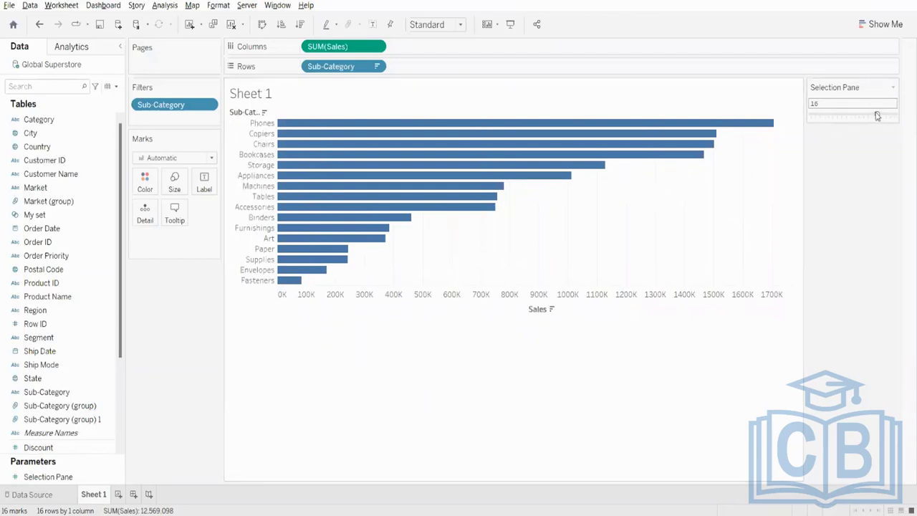
- Set the Selection Pane parameter to 10 and remove the Sub-Category filter from the sheet
left_click_drag(877, 115, 852, 121)
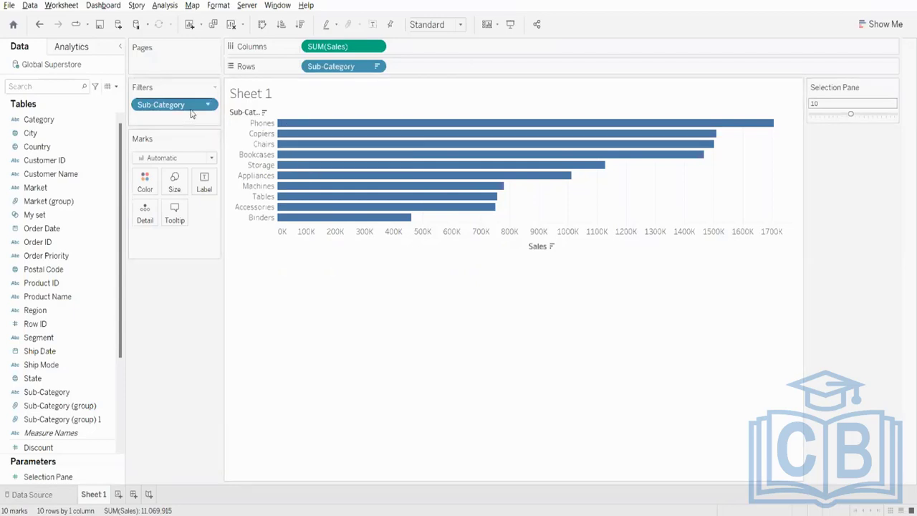
left_click_drag(191, 113, 401, 215)
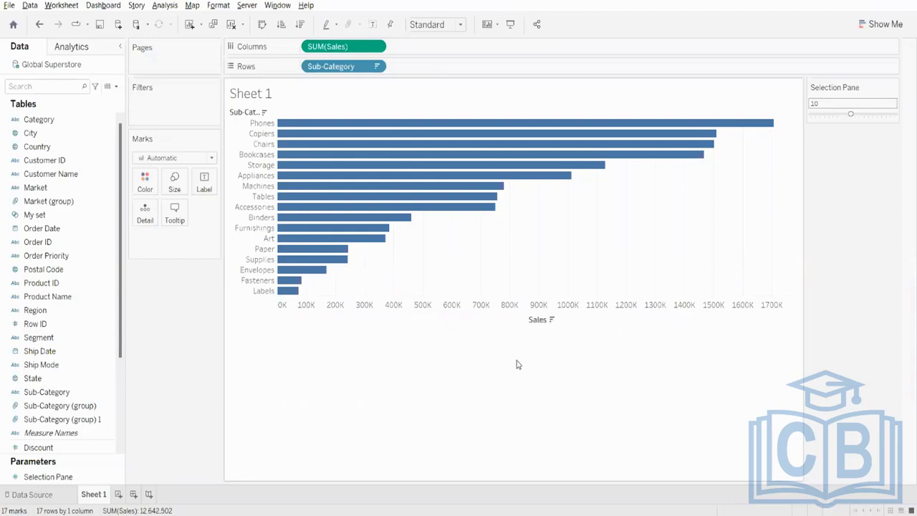
- Start a new set from the Sub-Category field and limit it by field to the top members by sum of Sales
left_click(57, 394)
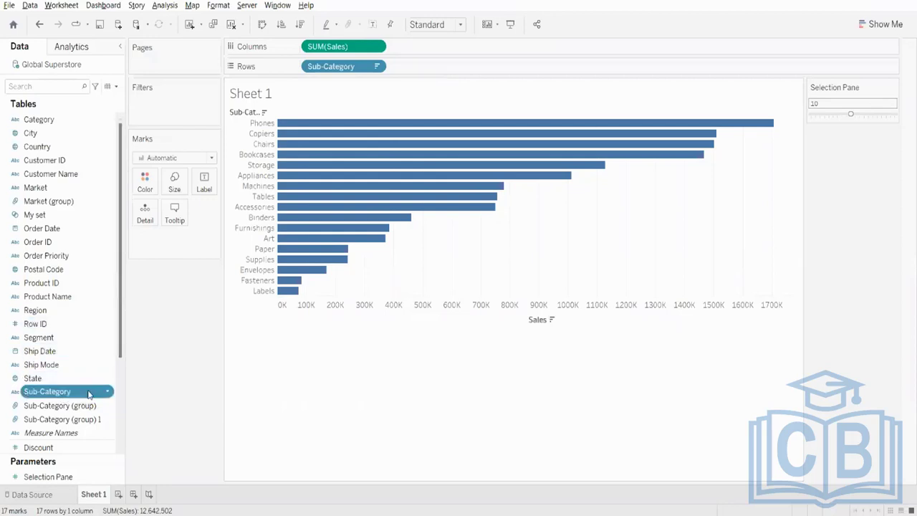
right_click(89, 394)
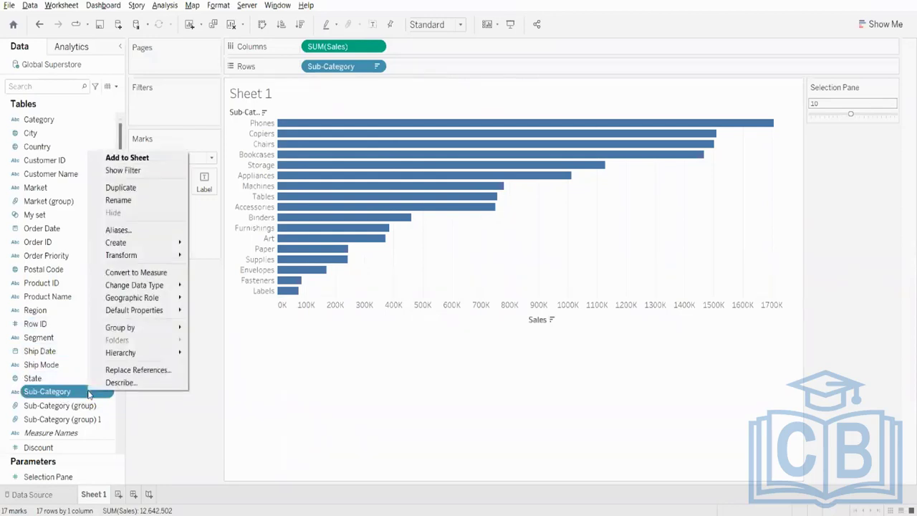
mouse_move(165, 245)
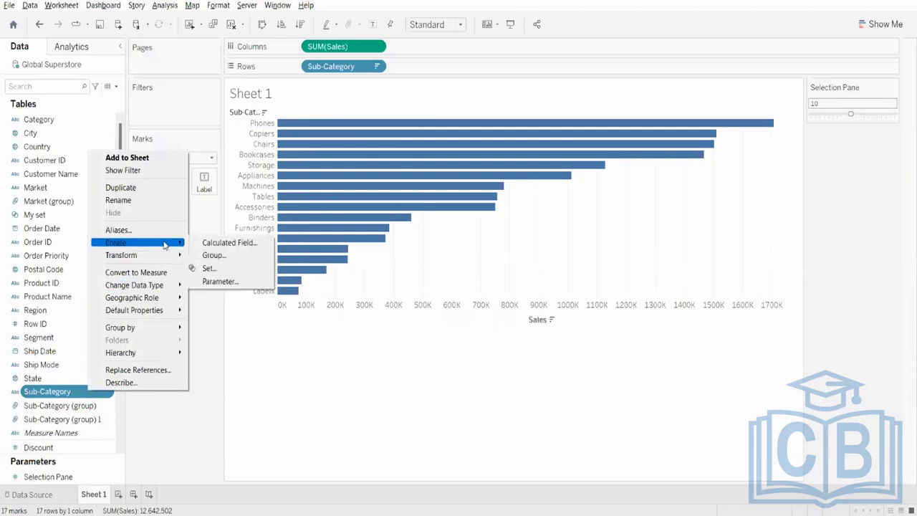
left_click(226, 269)
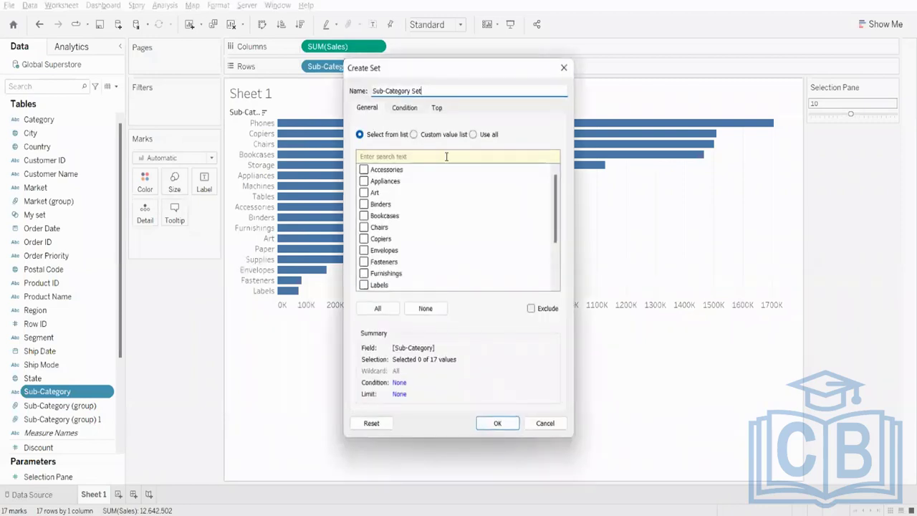
left_click_drag(438, 95, 356, 96)
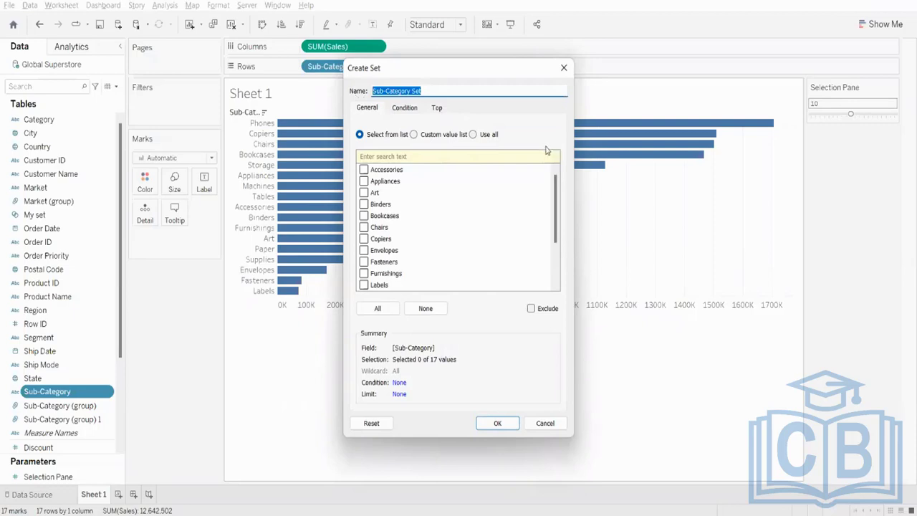
left_click(438, 109)
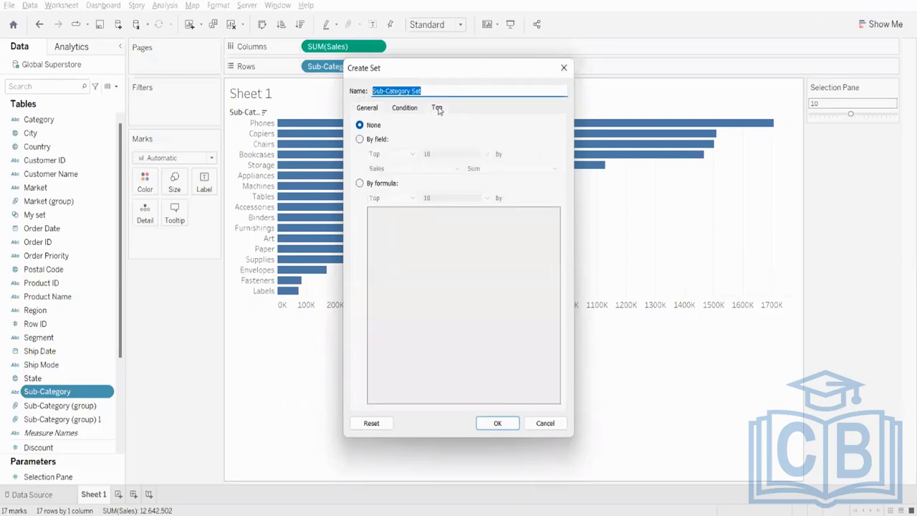
left_click(361, 139)
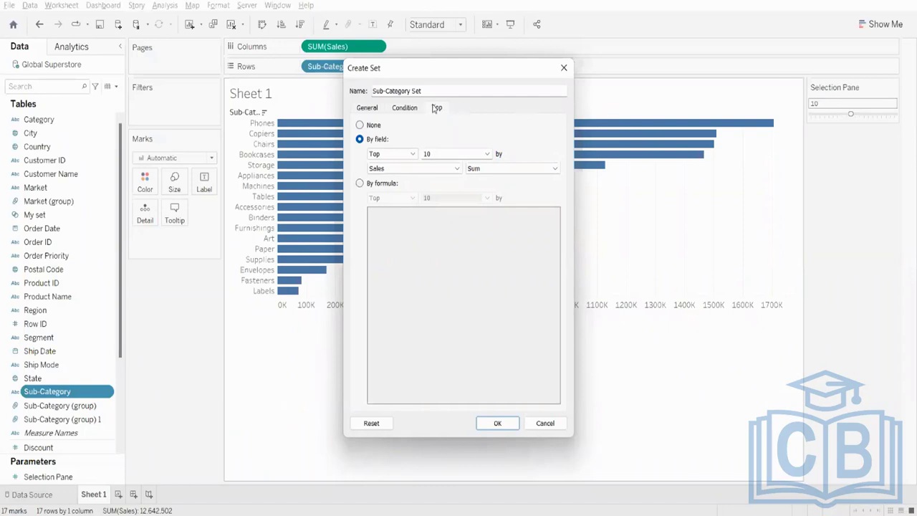
- Use the Selection Pane parameter as the top count of Sub-Category Set and create the set
left_click_drag(431, 90, 369, 91)
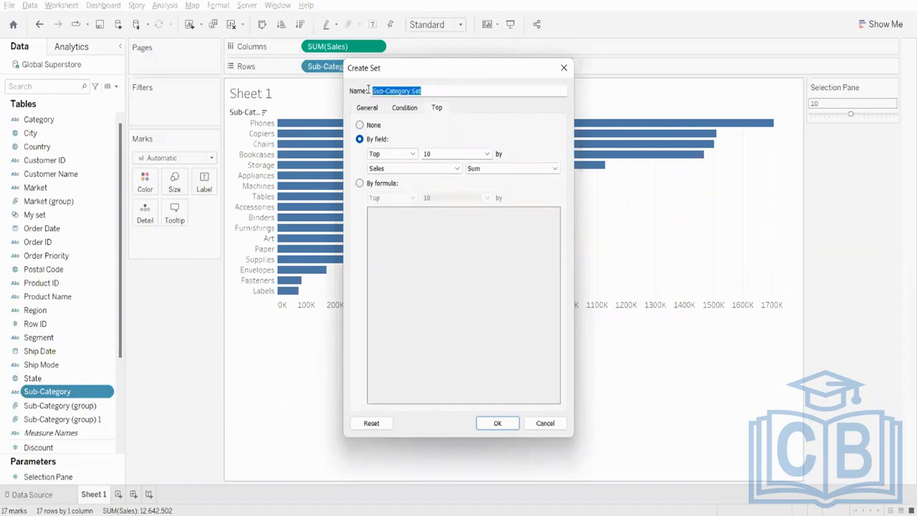
left_click(432, 91)
left_click_drag(432, 90, 370, 90)
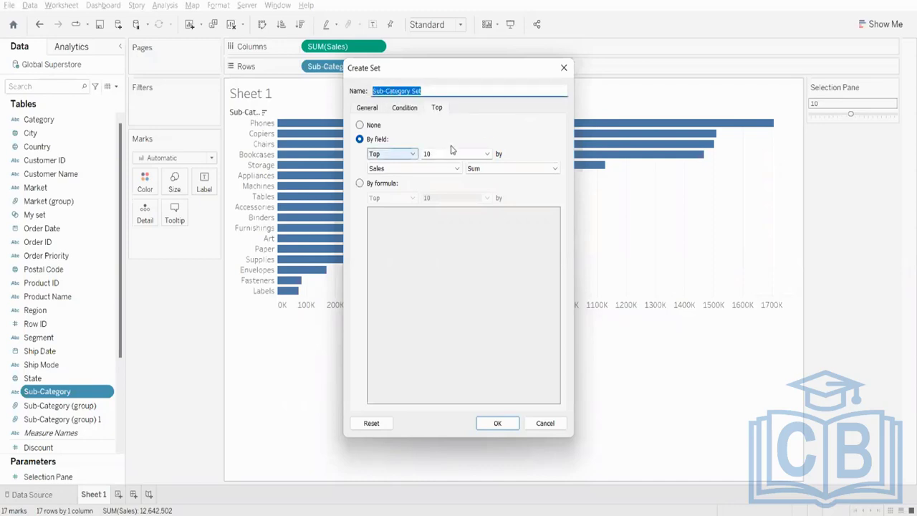
left_click(488, 155)
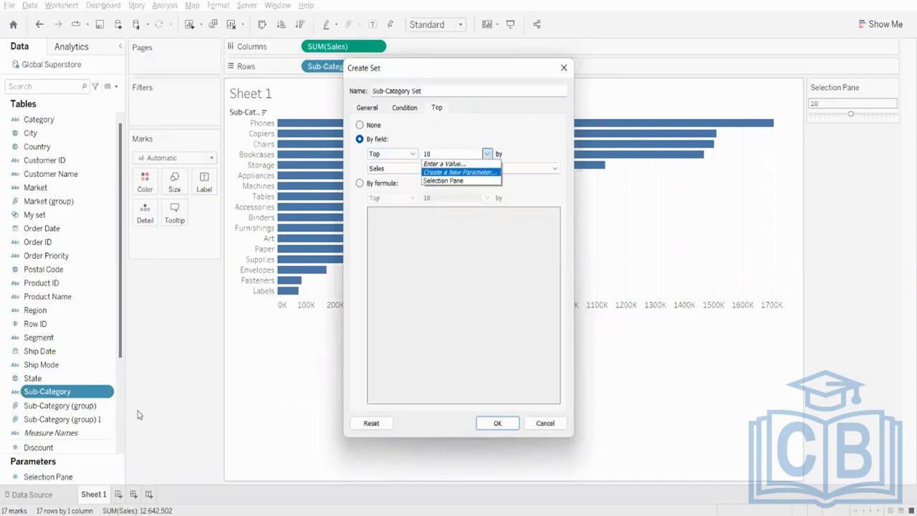
left_click(439, 181)
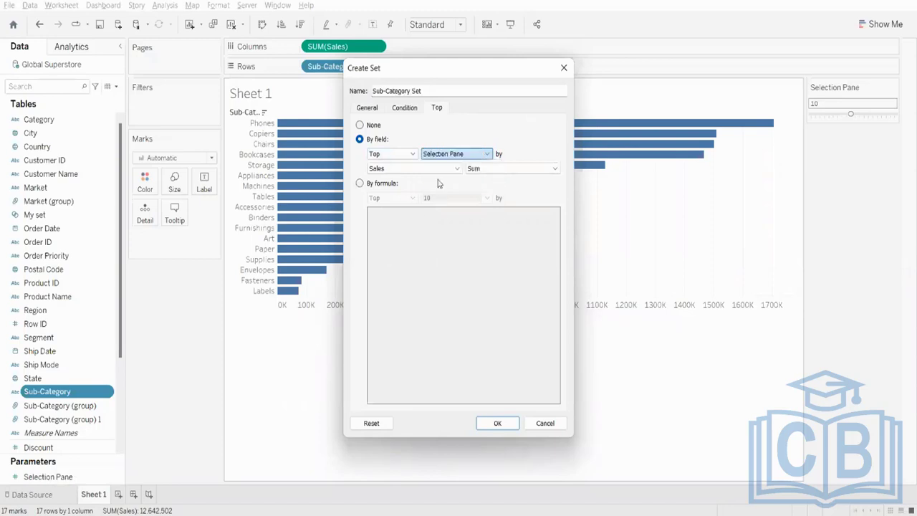
left_click(498, 424)
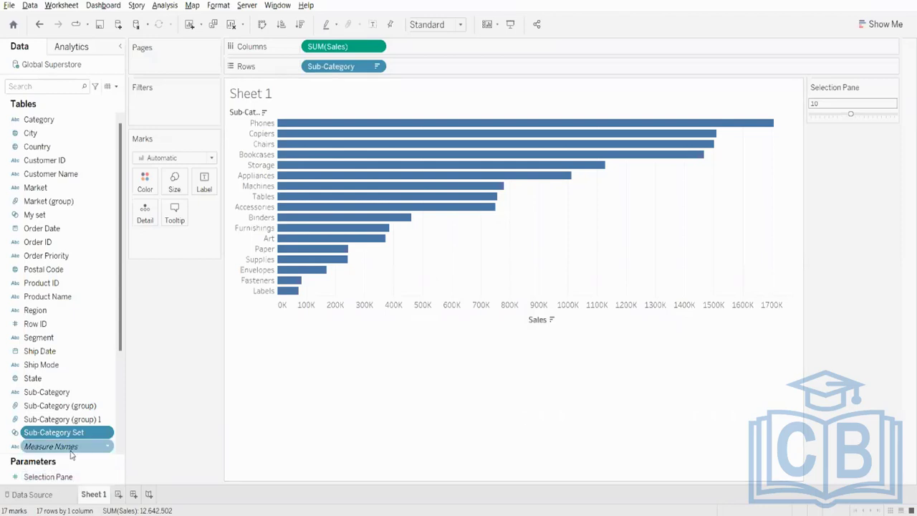
- Color the bars by Sub-Category Set membership and set the Selection Pane parameter to 3
left_click_drag(69, 438, 144, 185)
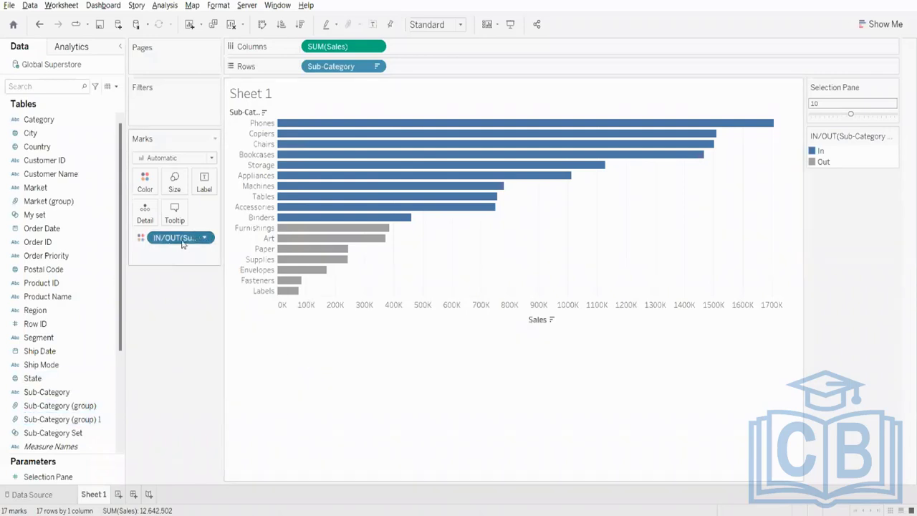
left_click_drag(179, 238, 43, 282)
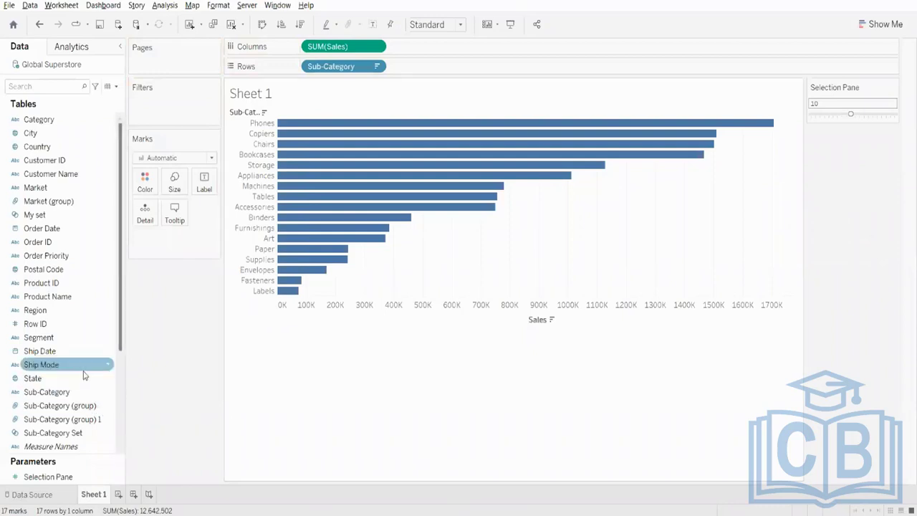
left_click(68, 434)
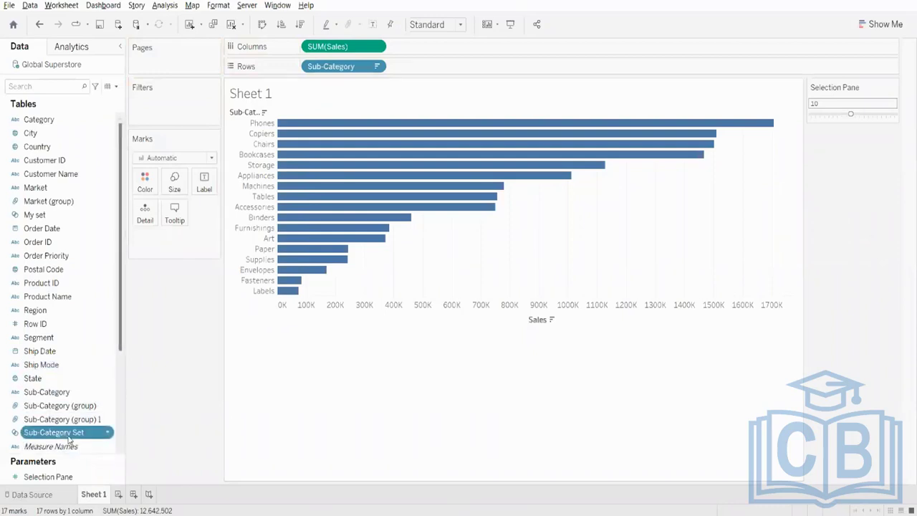
left_click_drag(65, 437, 147, 192)
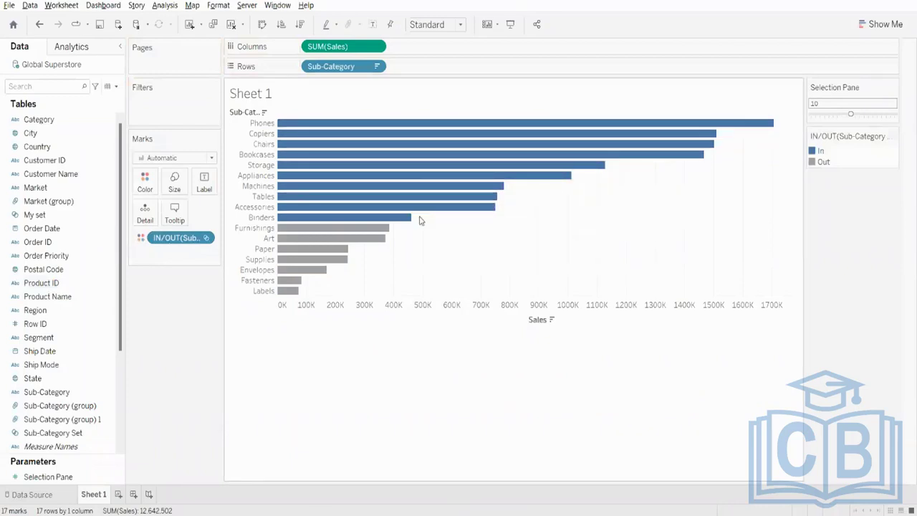
left_click_drag(851, 114, 823, 116)
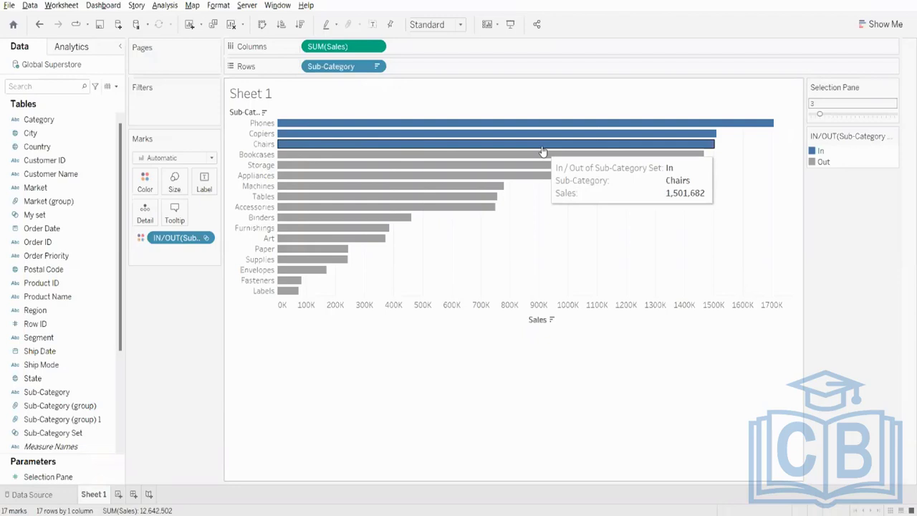
- Try ascending and descending sorts of the sub-category bars by Sales, and clear the sort on Sub-Category
left_click(281, 25)
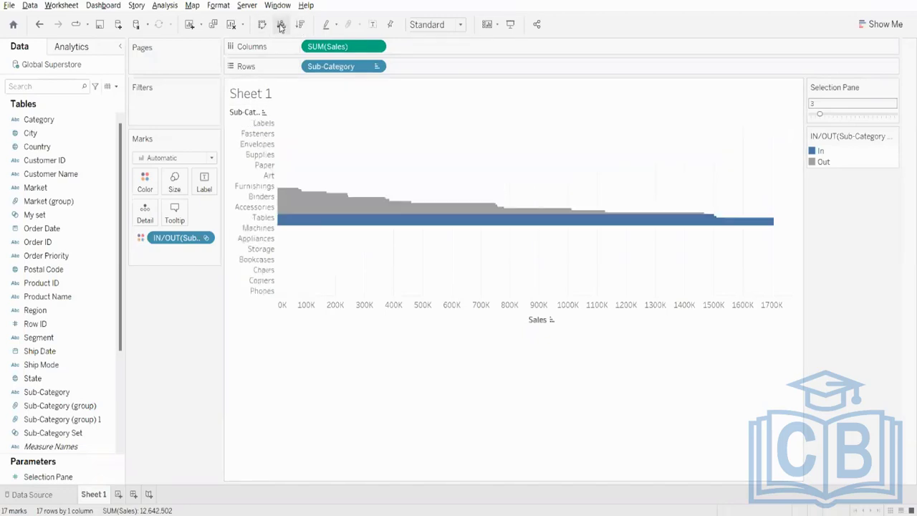
left_click(300, 24)
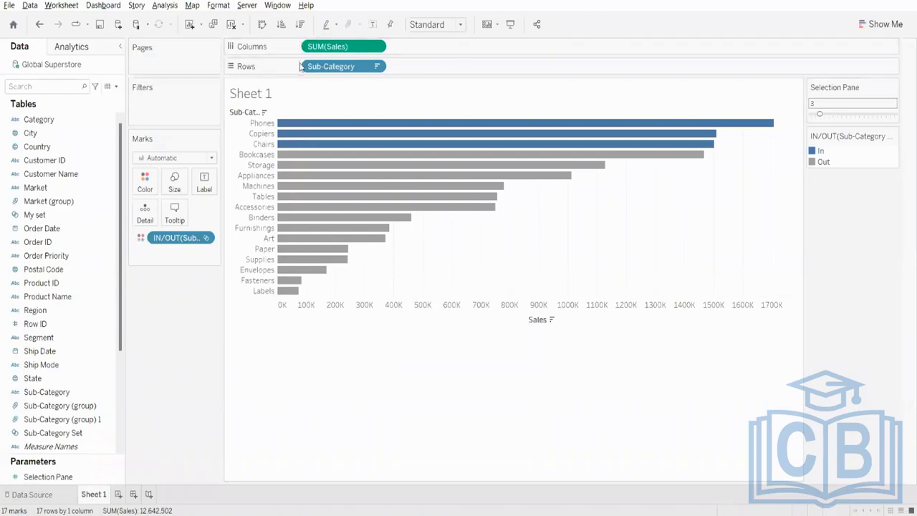
right_click(342, 136)
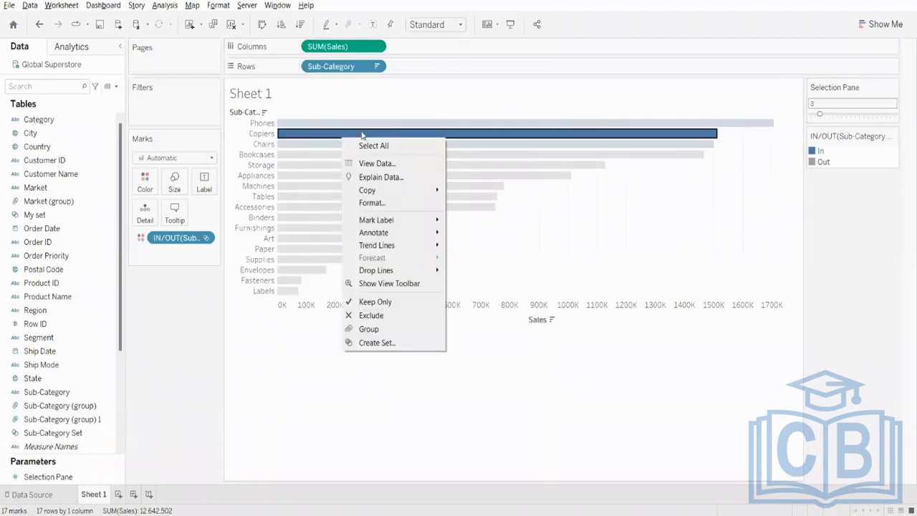
left_click(424, 92)
left_click(376, 66)
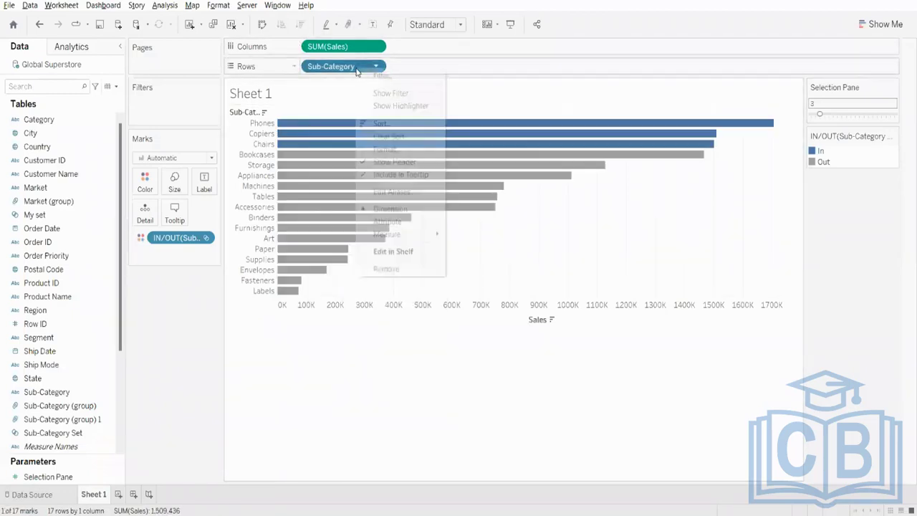
left_click(387, 136)
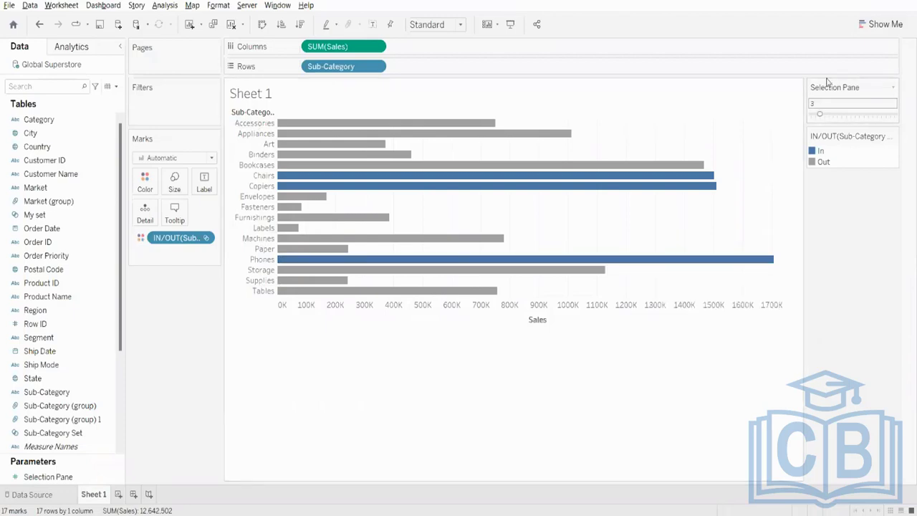
- Test the set coloring by changing the Selection Pane parameter to 2, 11 and 8, and return it to 3
left_click_drag(821, 116, 817, 116)
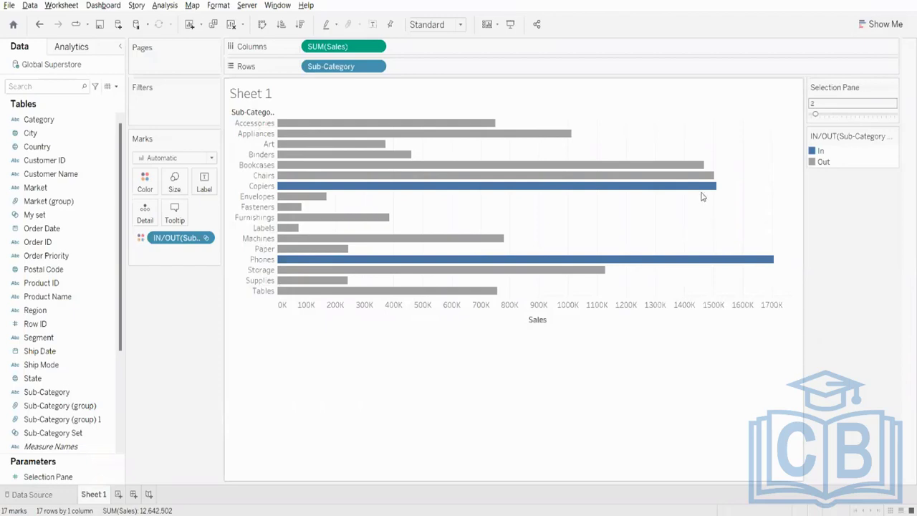
mouse_move(755, 266)
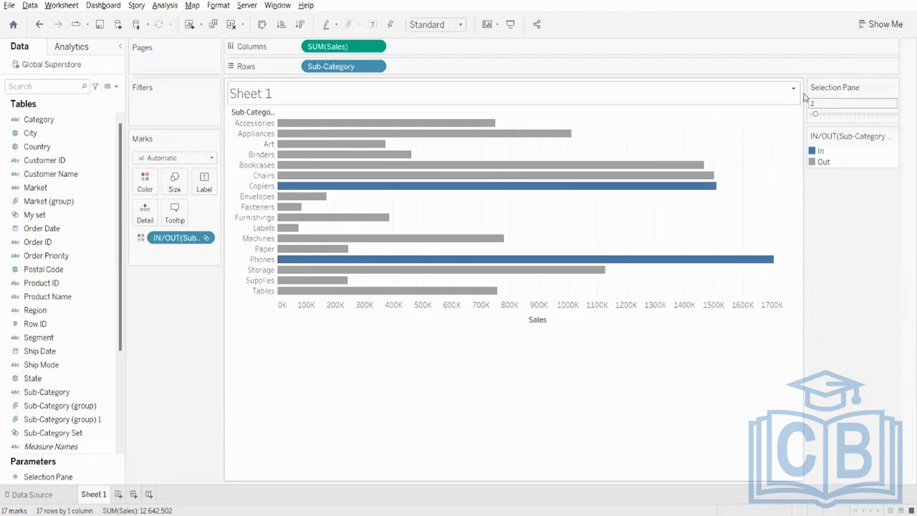
left_click_drag(817, 116, 855, 117)
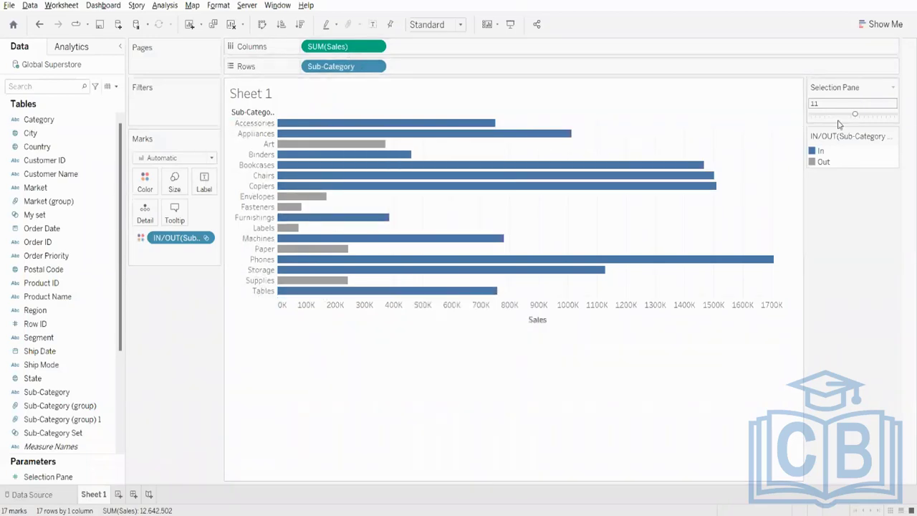
mouse_move(855, 114)
left_mouse_down()
mouse_move(825, 115)
mouse_move(842, 115)
left_mouse_up()
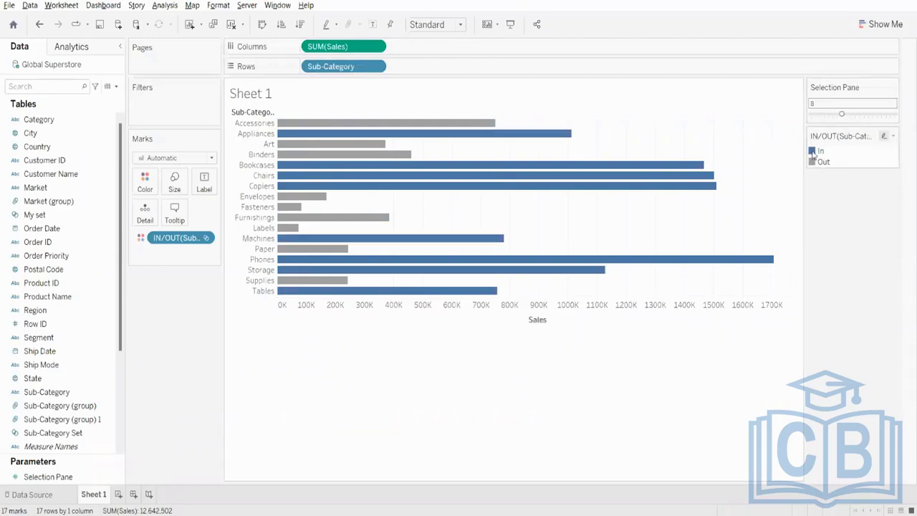
left_click(820, 114)
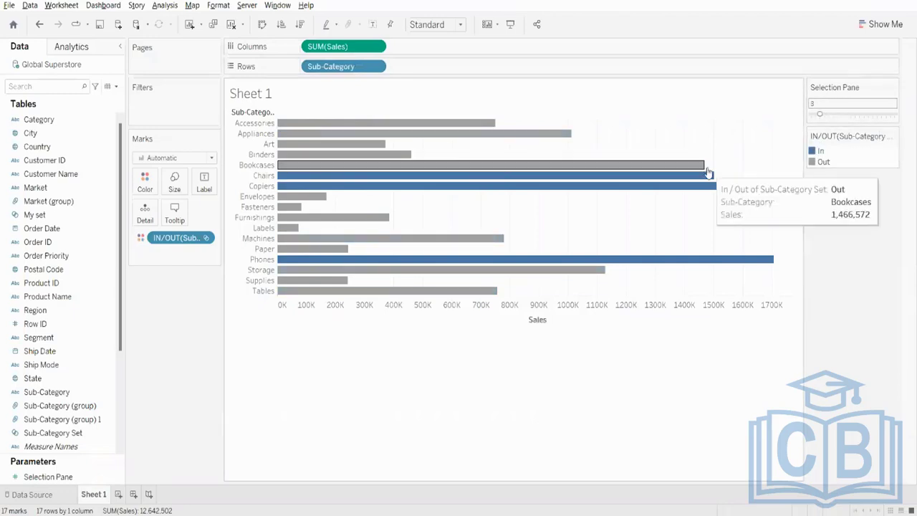
mouse_move(704, 193)
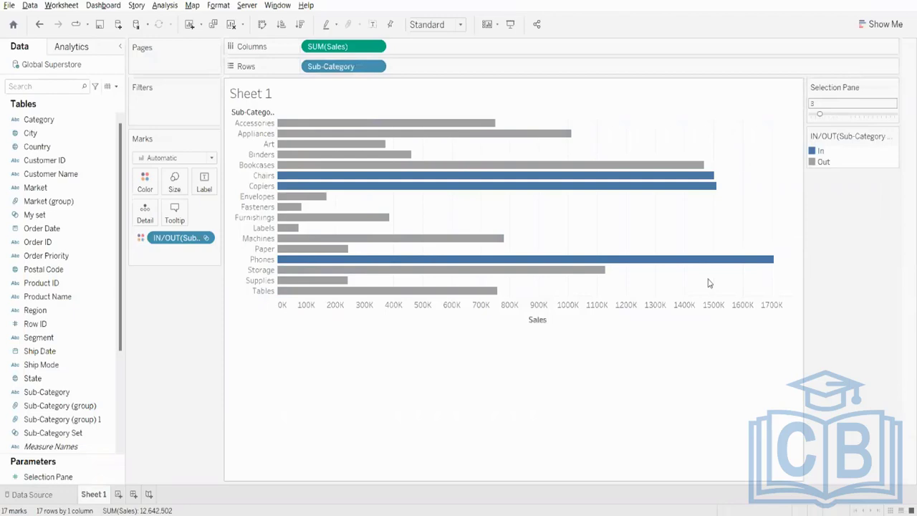